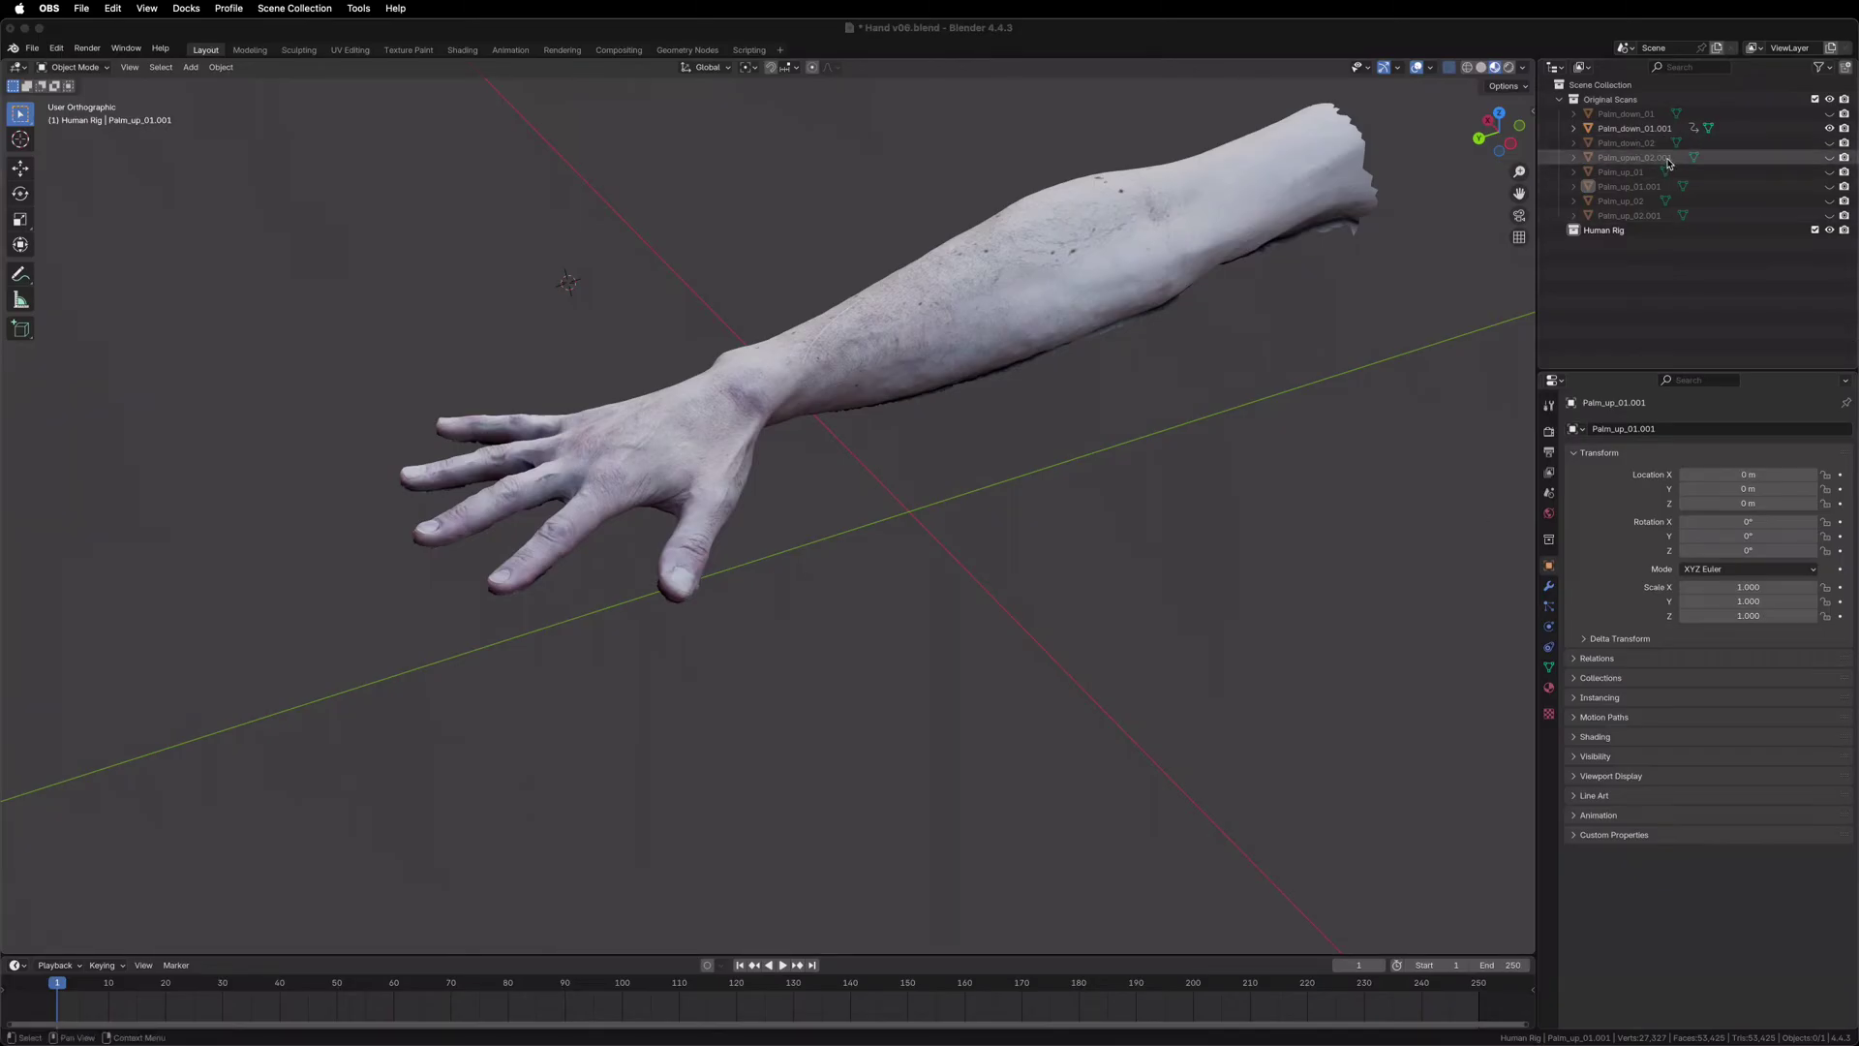
Show the Palm_down_02.001 scan over Palm_down_01.001 to compare how they overlap, and hide it again.
{"action": "left_click", "coordinate": [1668, 160]}
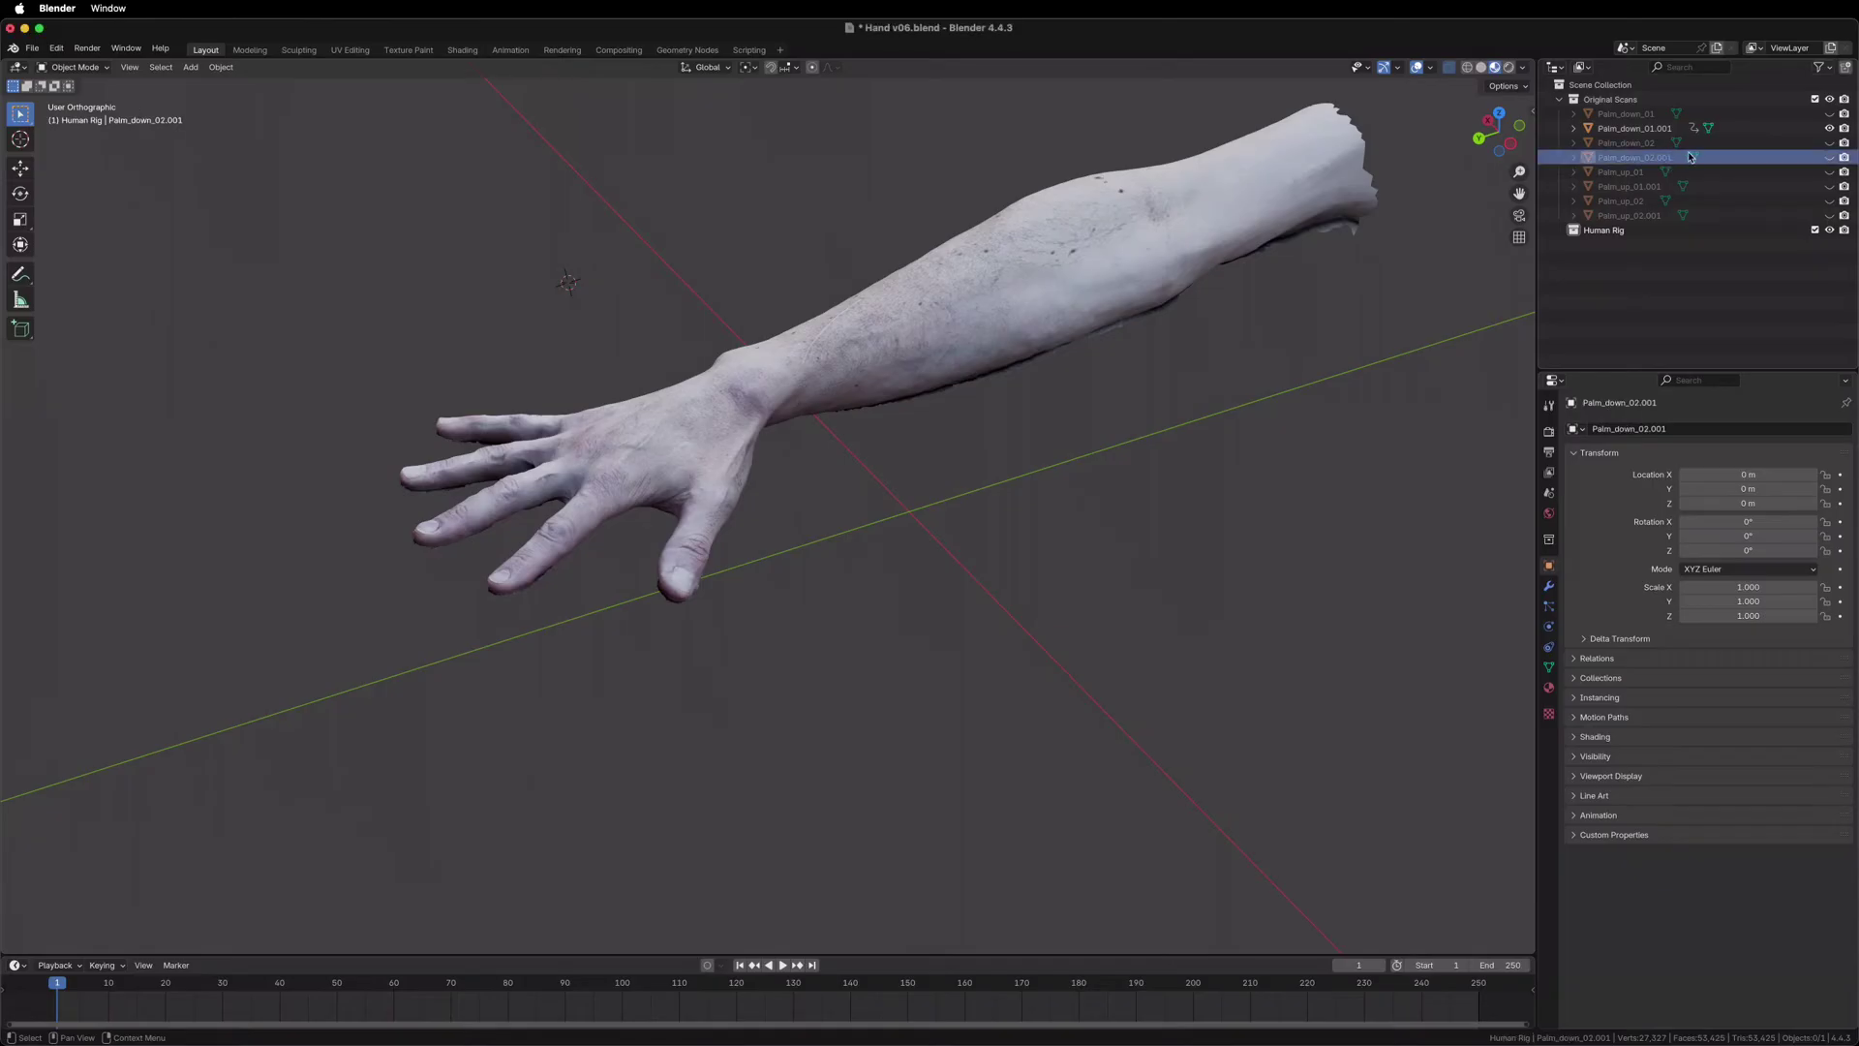
{"action": "left_click", "coordinate": [1830, 157]}
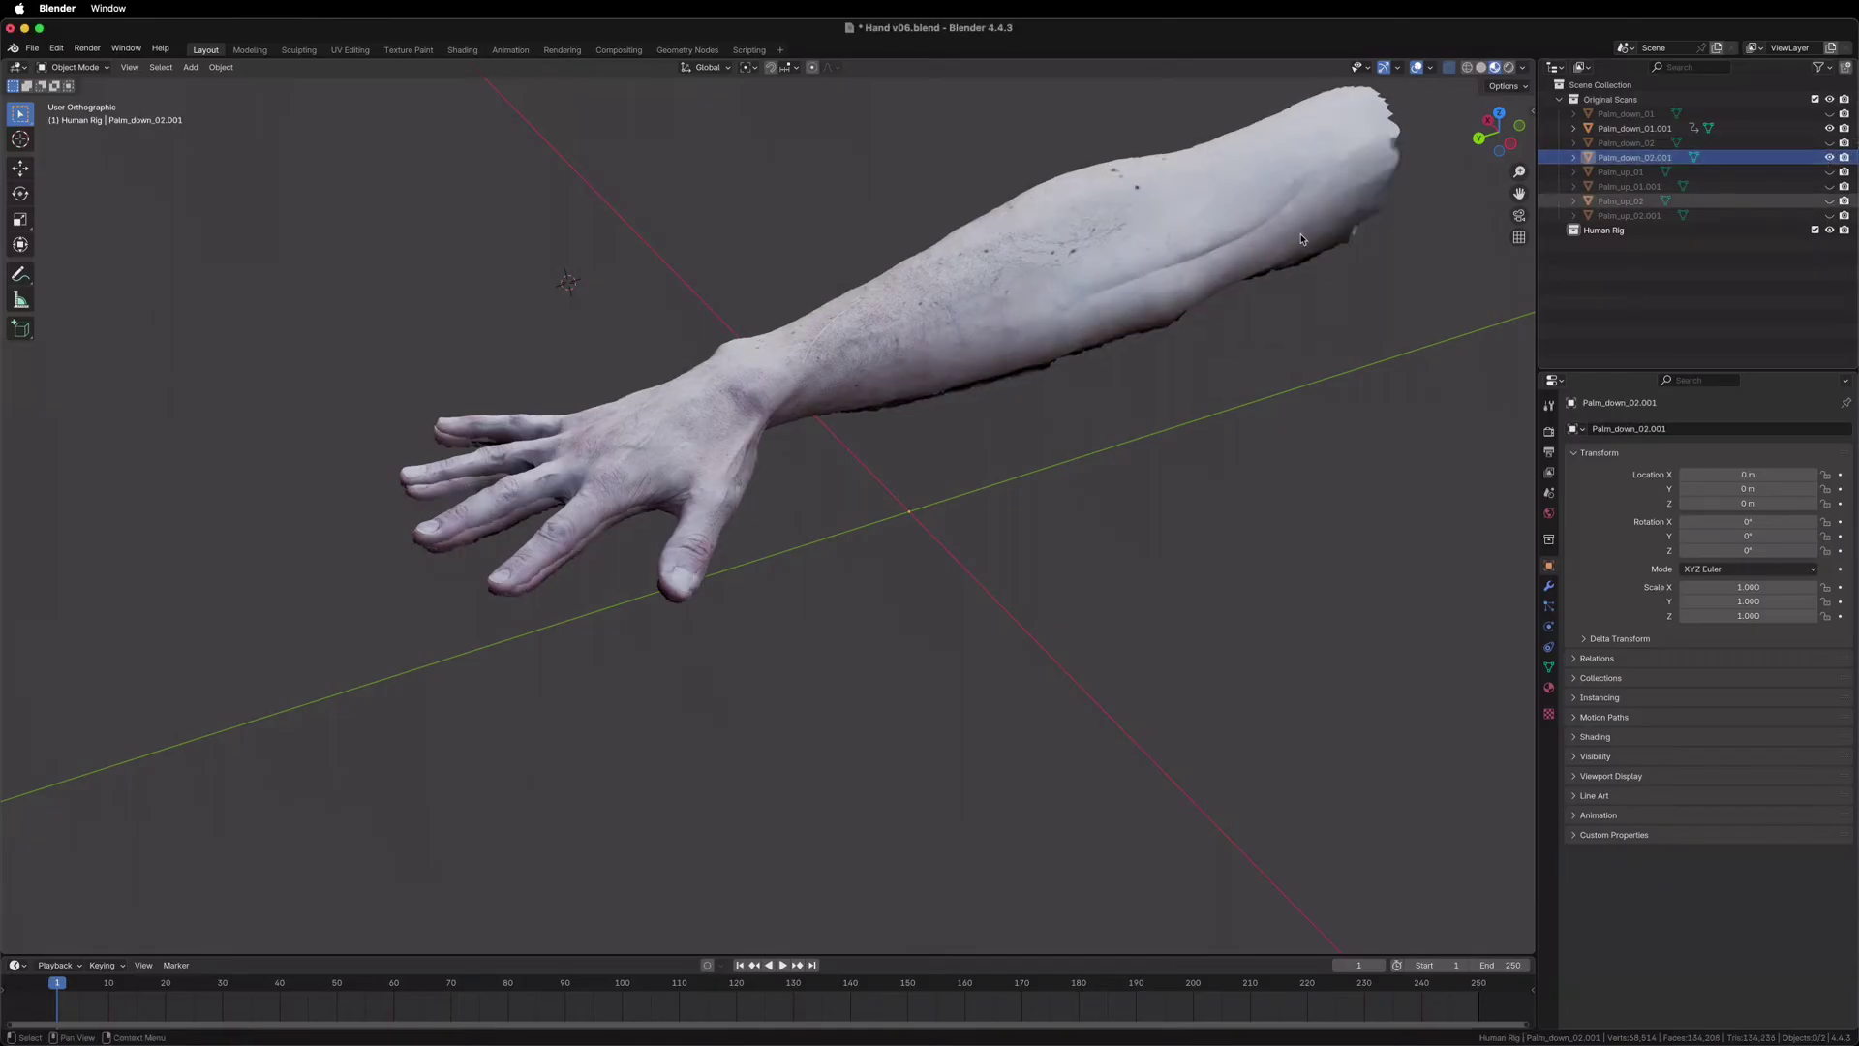
{"action": "middle_click_drag", "start_coordinate": [1029, 376], "coordinate": [788, 426]}
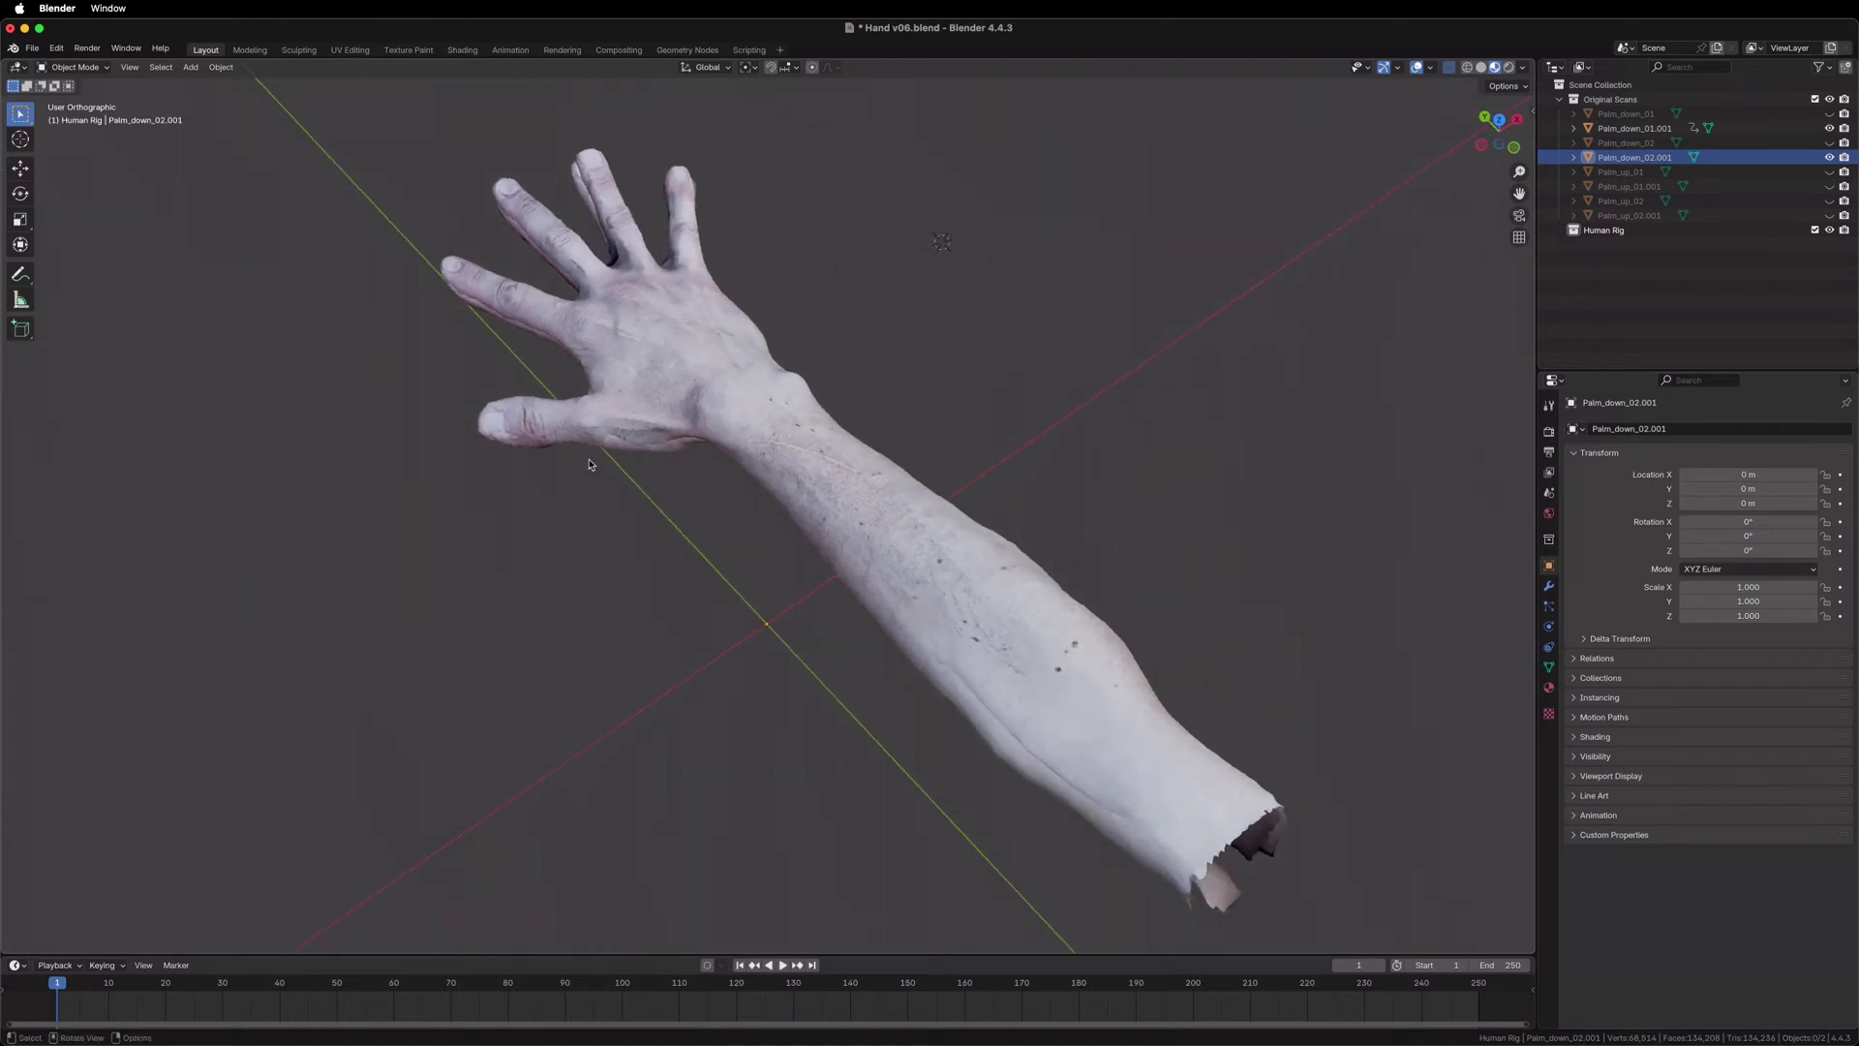
{"action": "left_click", "coordinate": [1830, 157]}
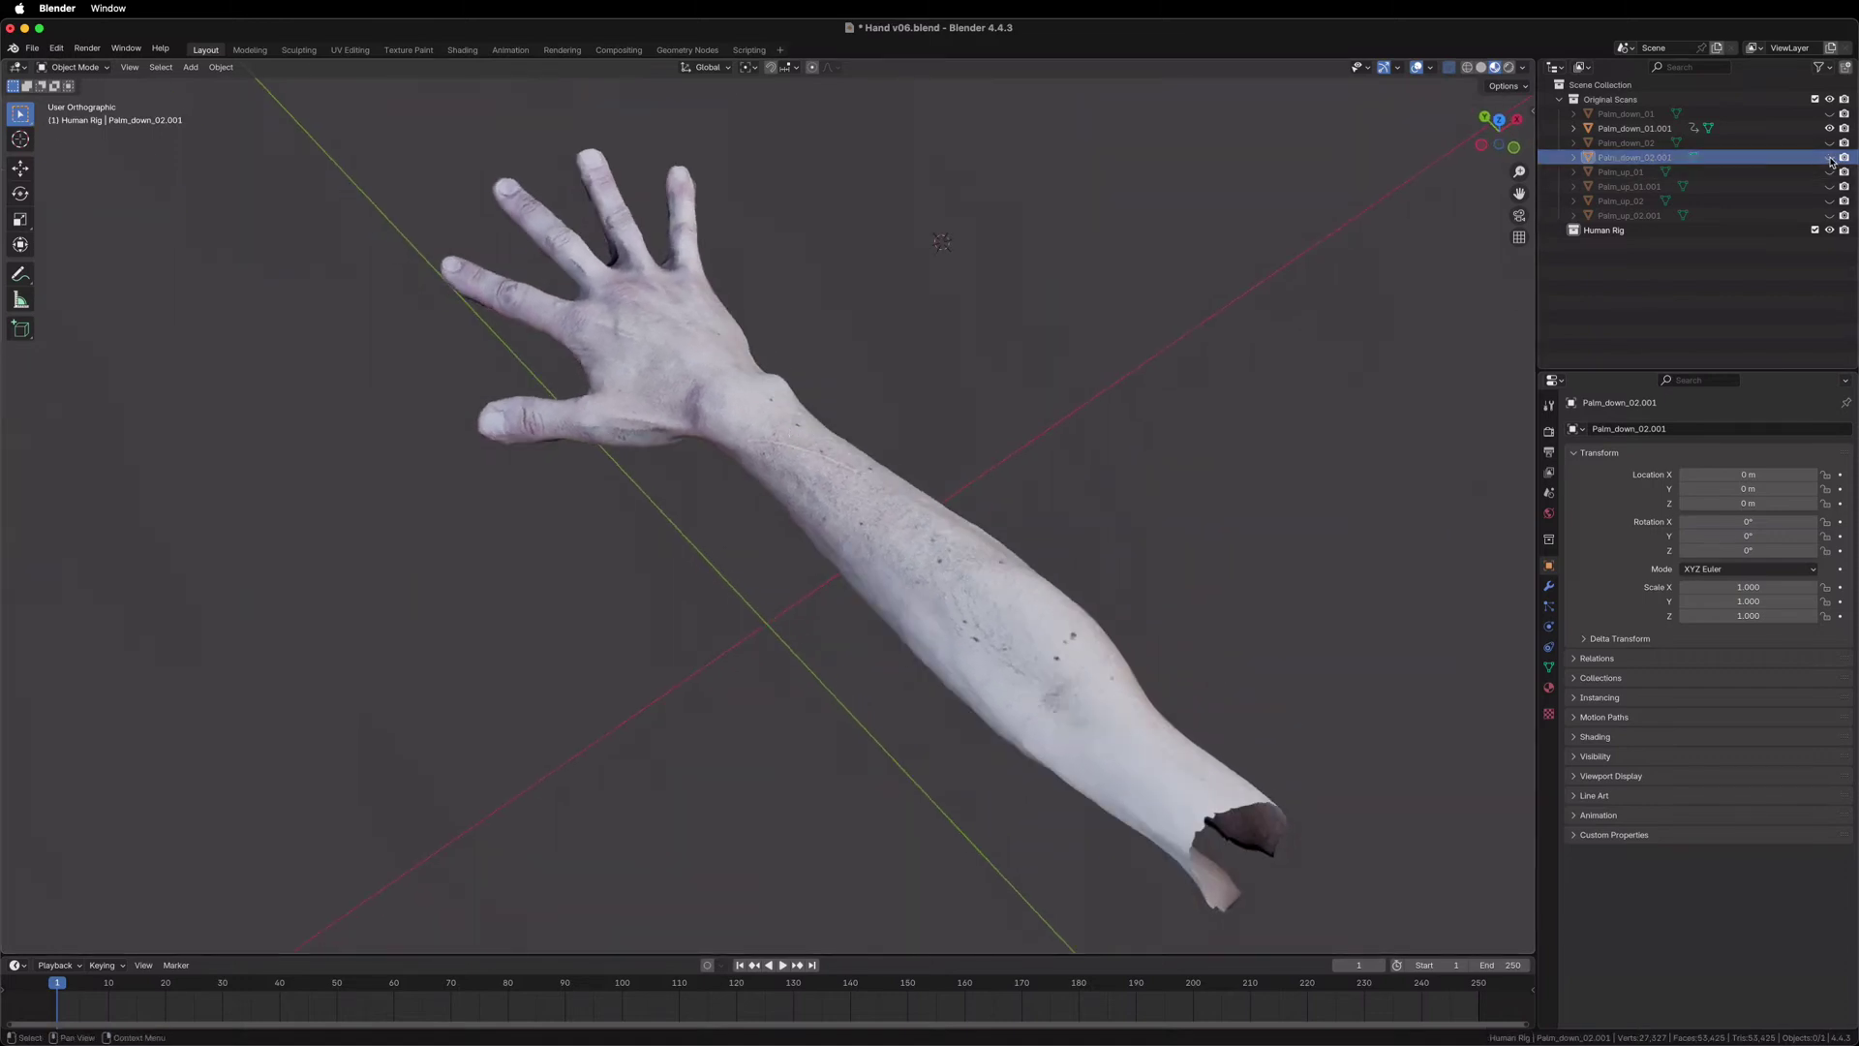
Examine the hand, wrist and forearm surface of the Palm_down_01.001 scan up close from several angles.
{"action": "scroll", "coordinate": [581, 489], "scroll_direction": "up", "scroll_amount": 4}
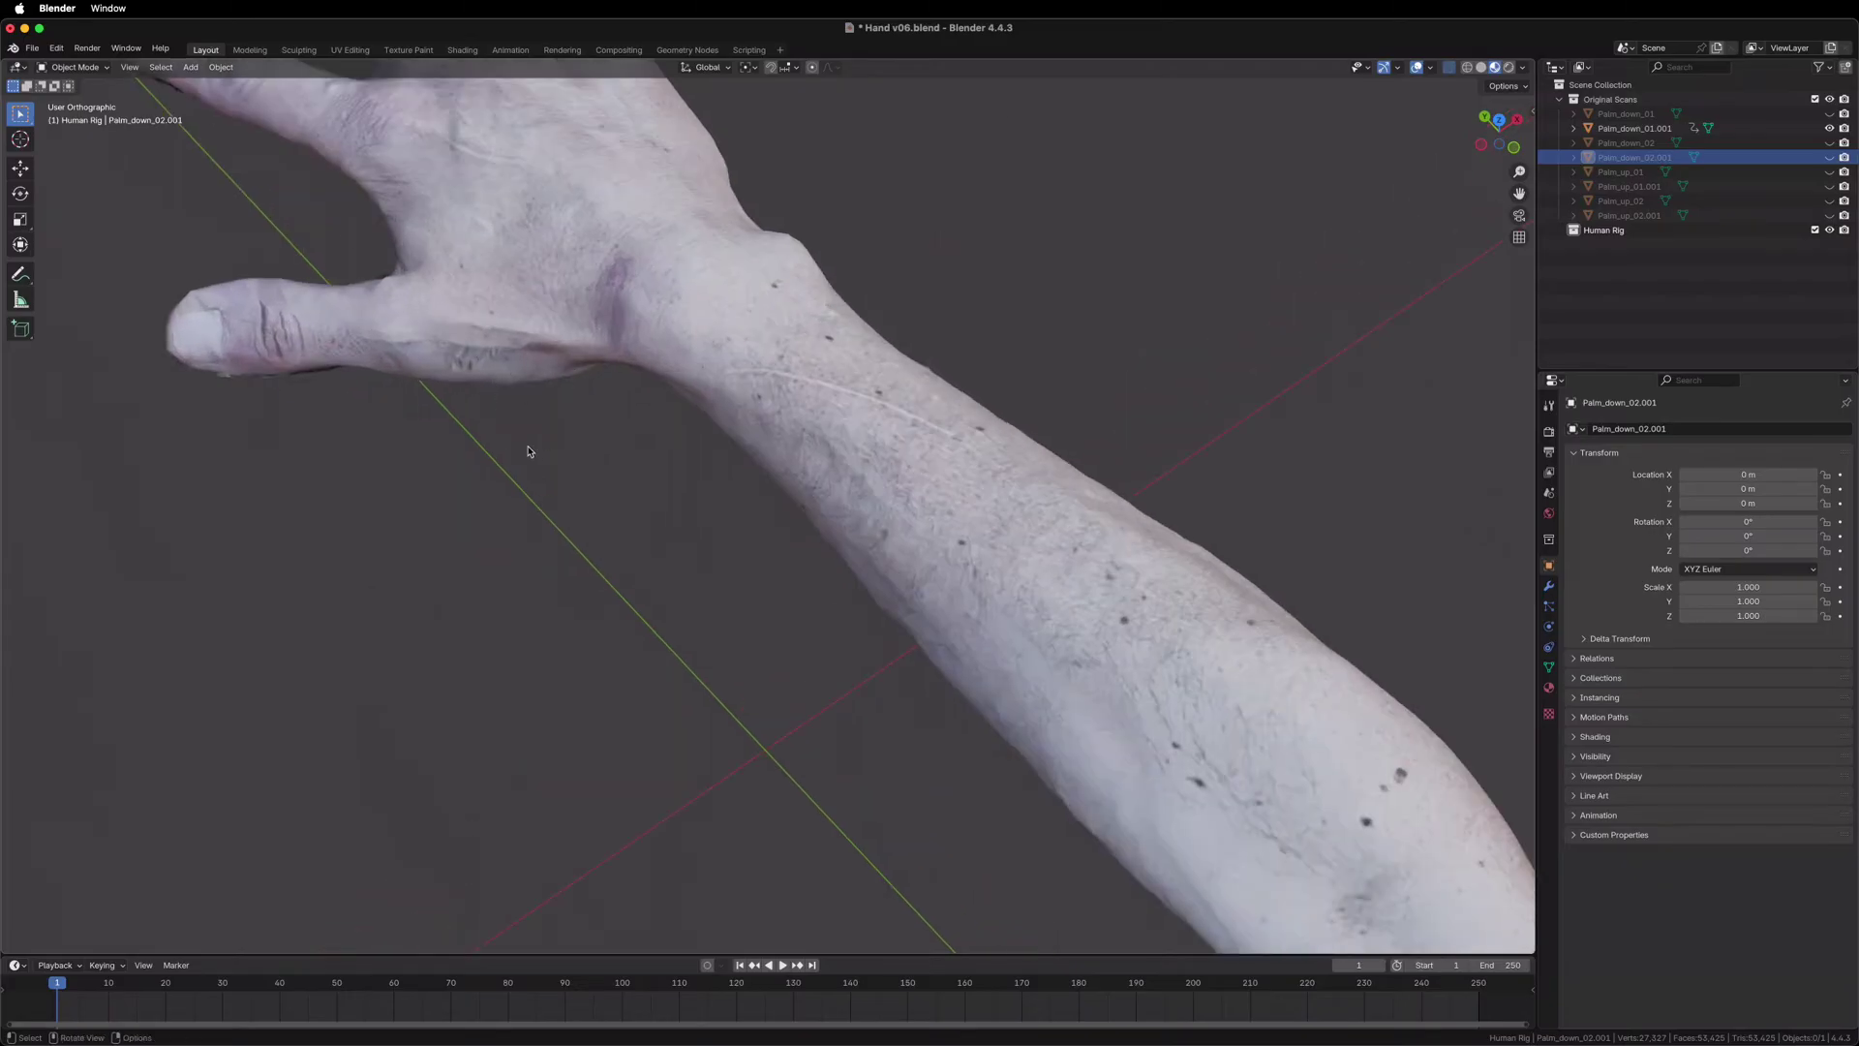
{"action": "middle_click_drag", "start_coordinate": [529, 451], "coordinate": [630, 403]}
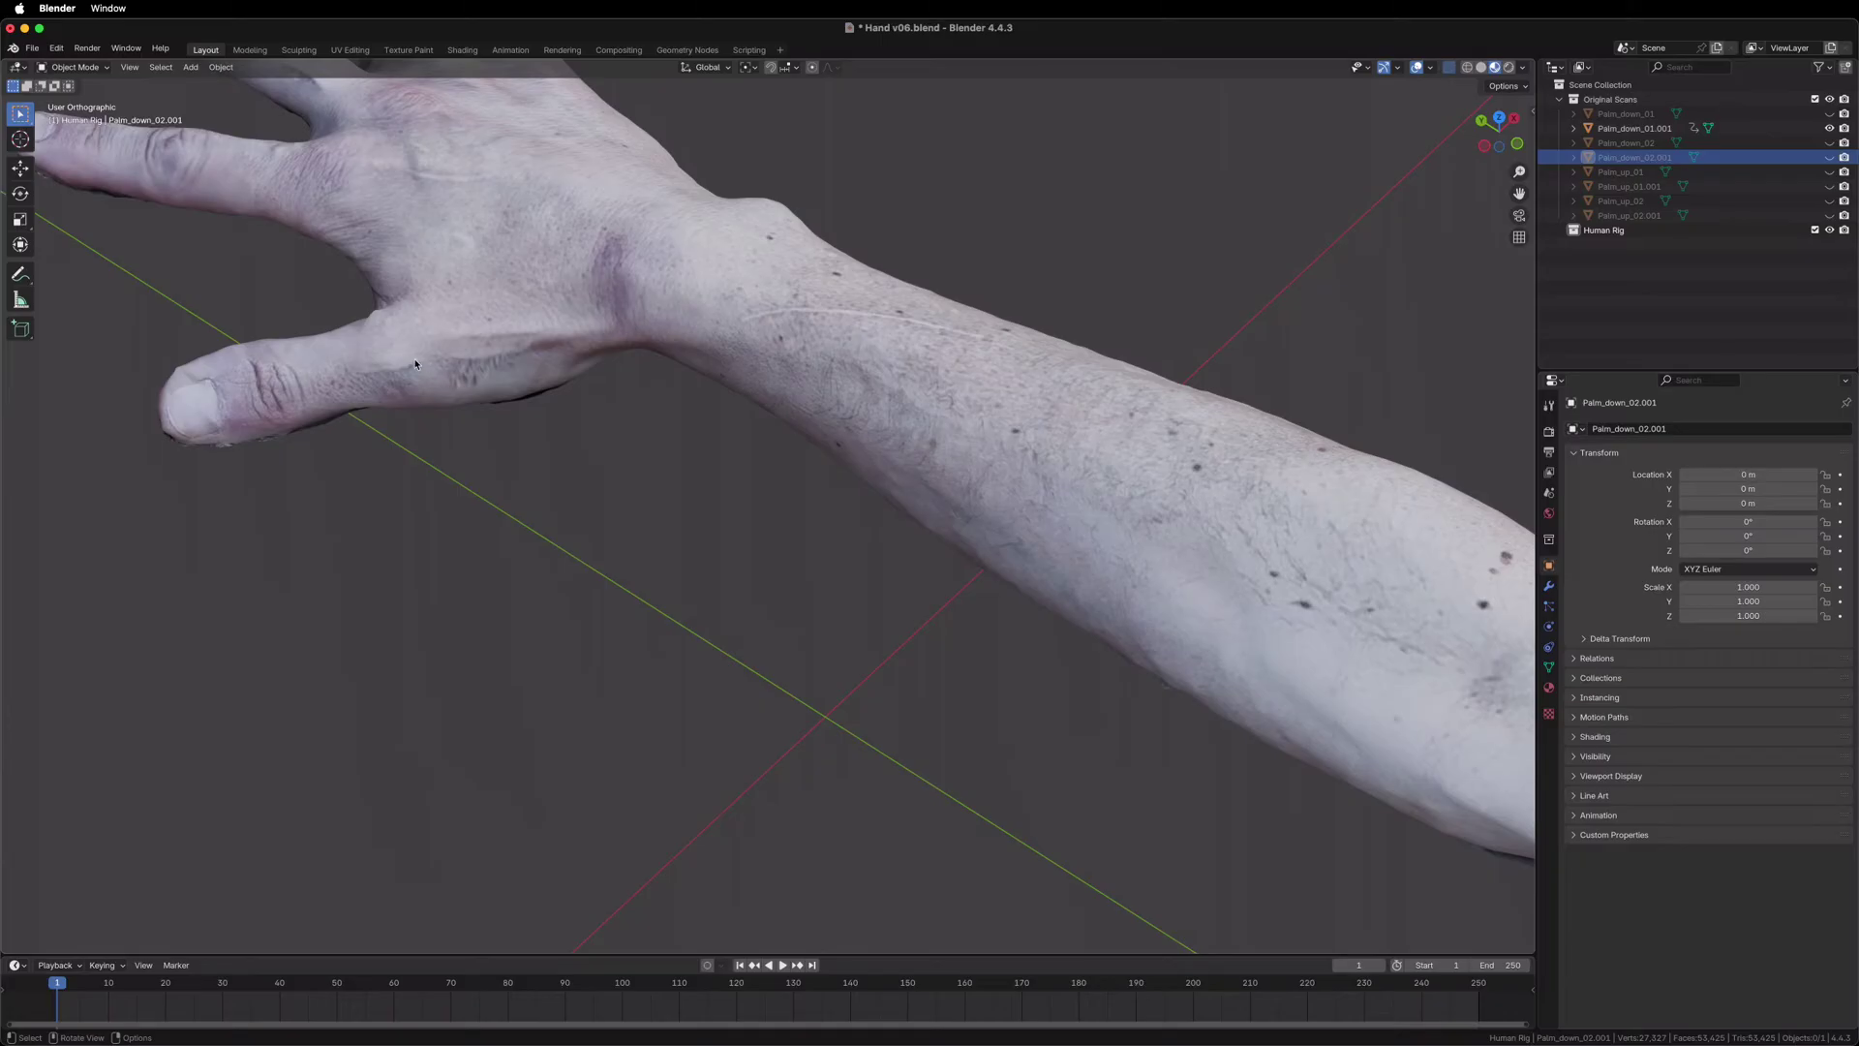
{"action": "middle_click_drag", "start_coordinate": [476, 457], "coordinate": [577, 426]}
{"action": "middle_click_drag", "start_coordinate": [713, 390], "coordinate": [369, 575], "text": "shift"}
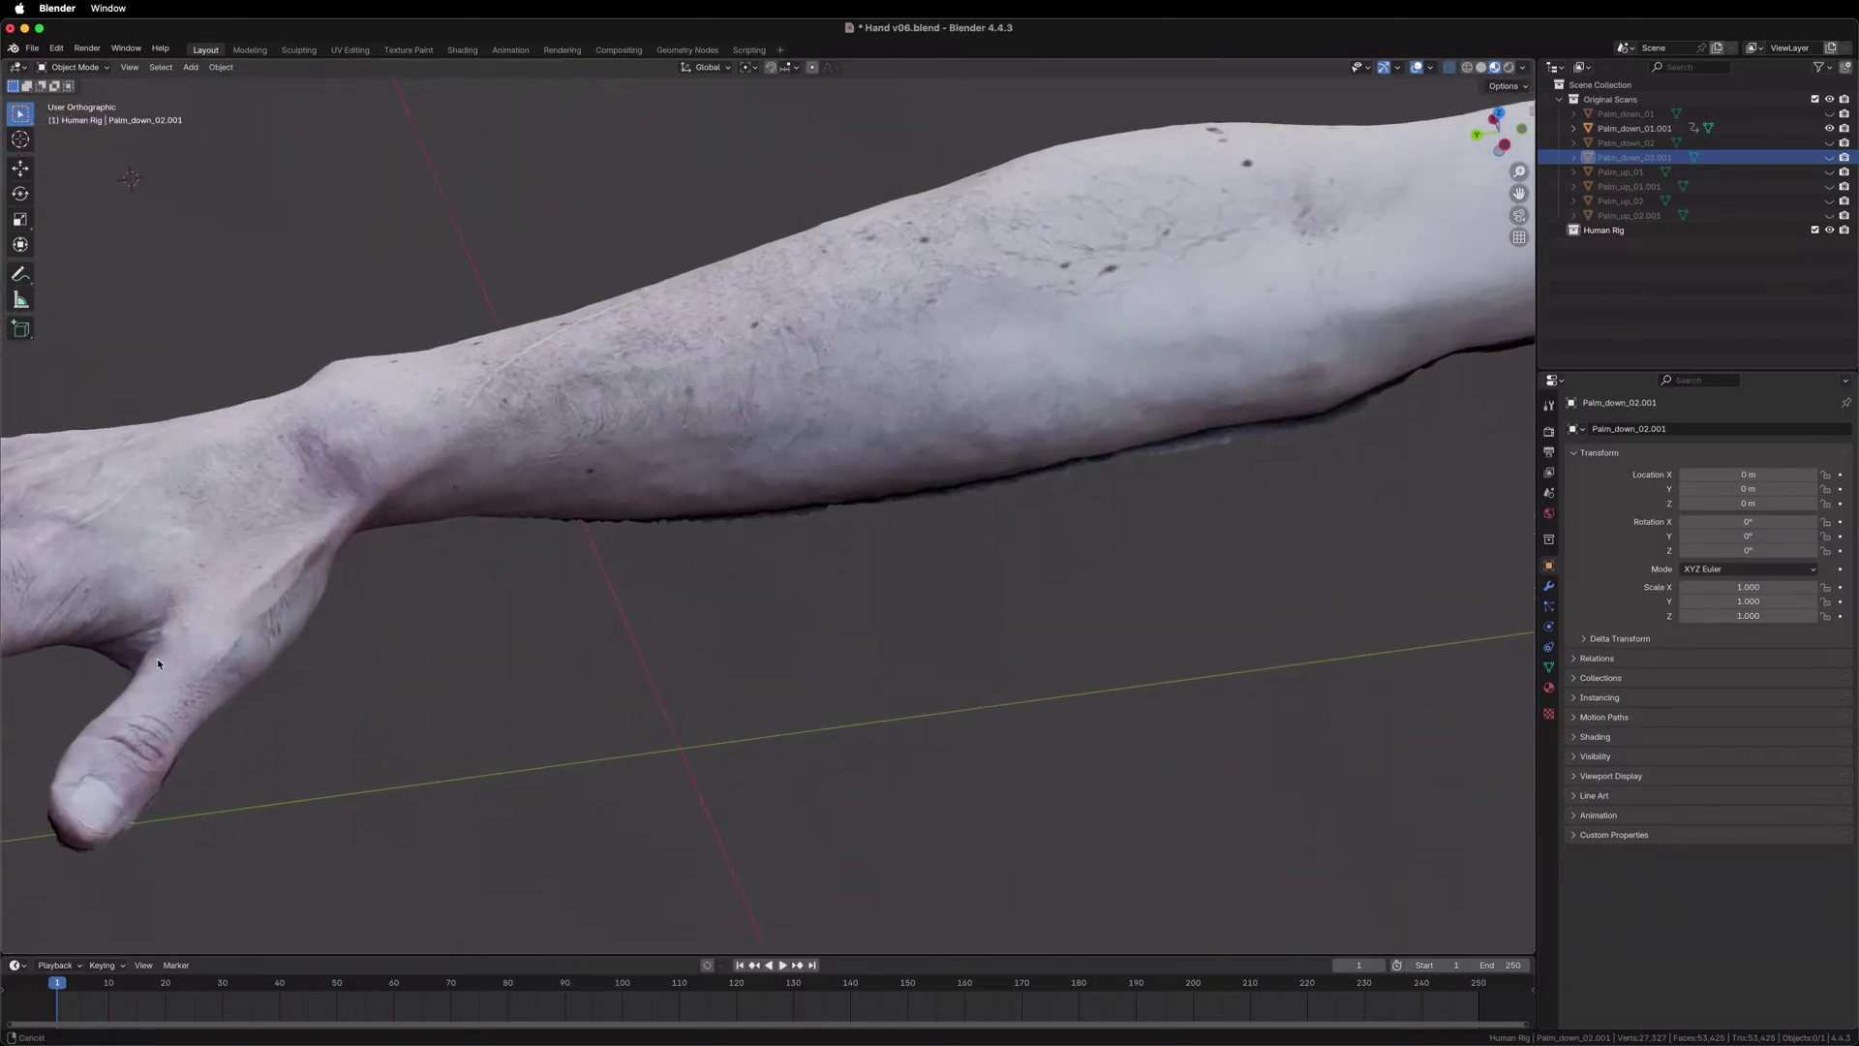
{"action": "scroll", "coordinate": [369, 574], "scroll_direction": "down", "scroll_amount": 3}
{"action": "scroll", "coordinate": [368, 573], "scroll_direction": "up", "scroll_amount": 1}
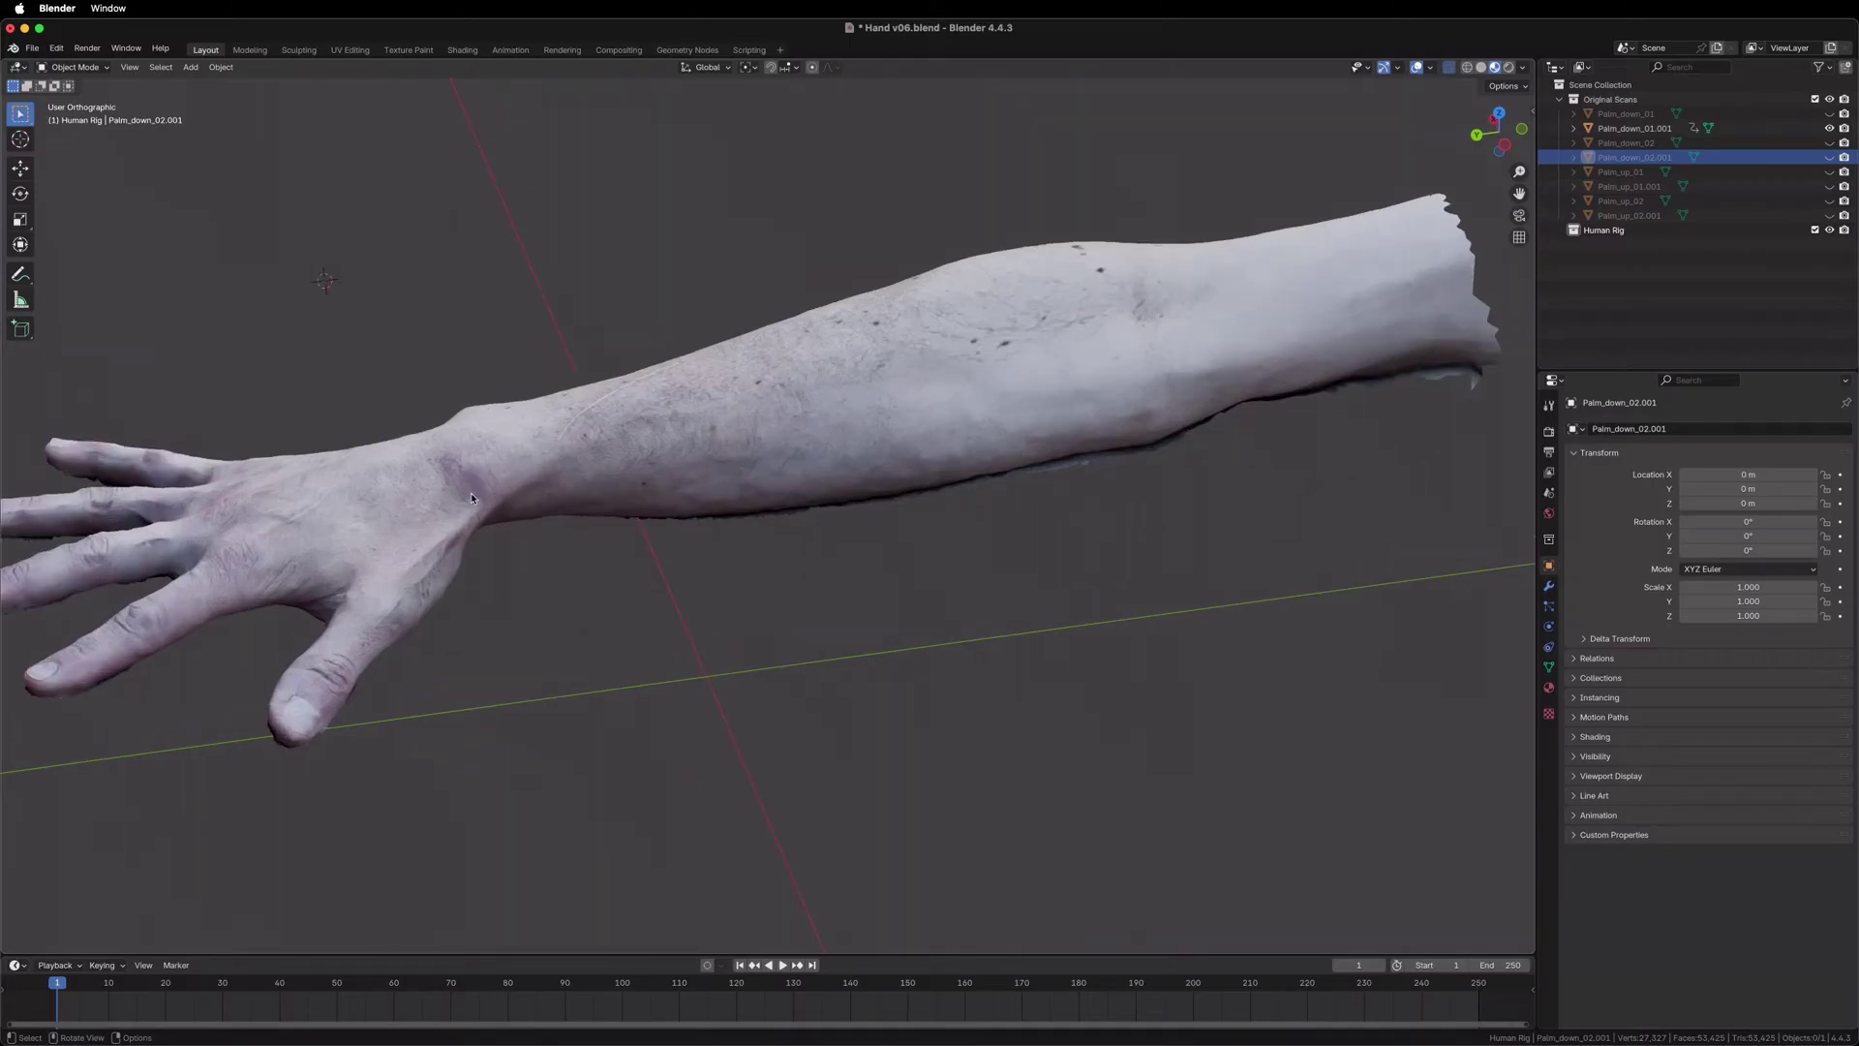
{"action": "middle_click_drag", "start_coordinate": [471, 492], "coordinate": [511, 509]}
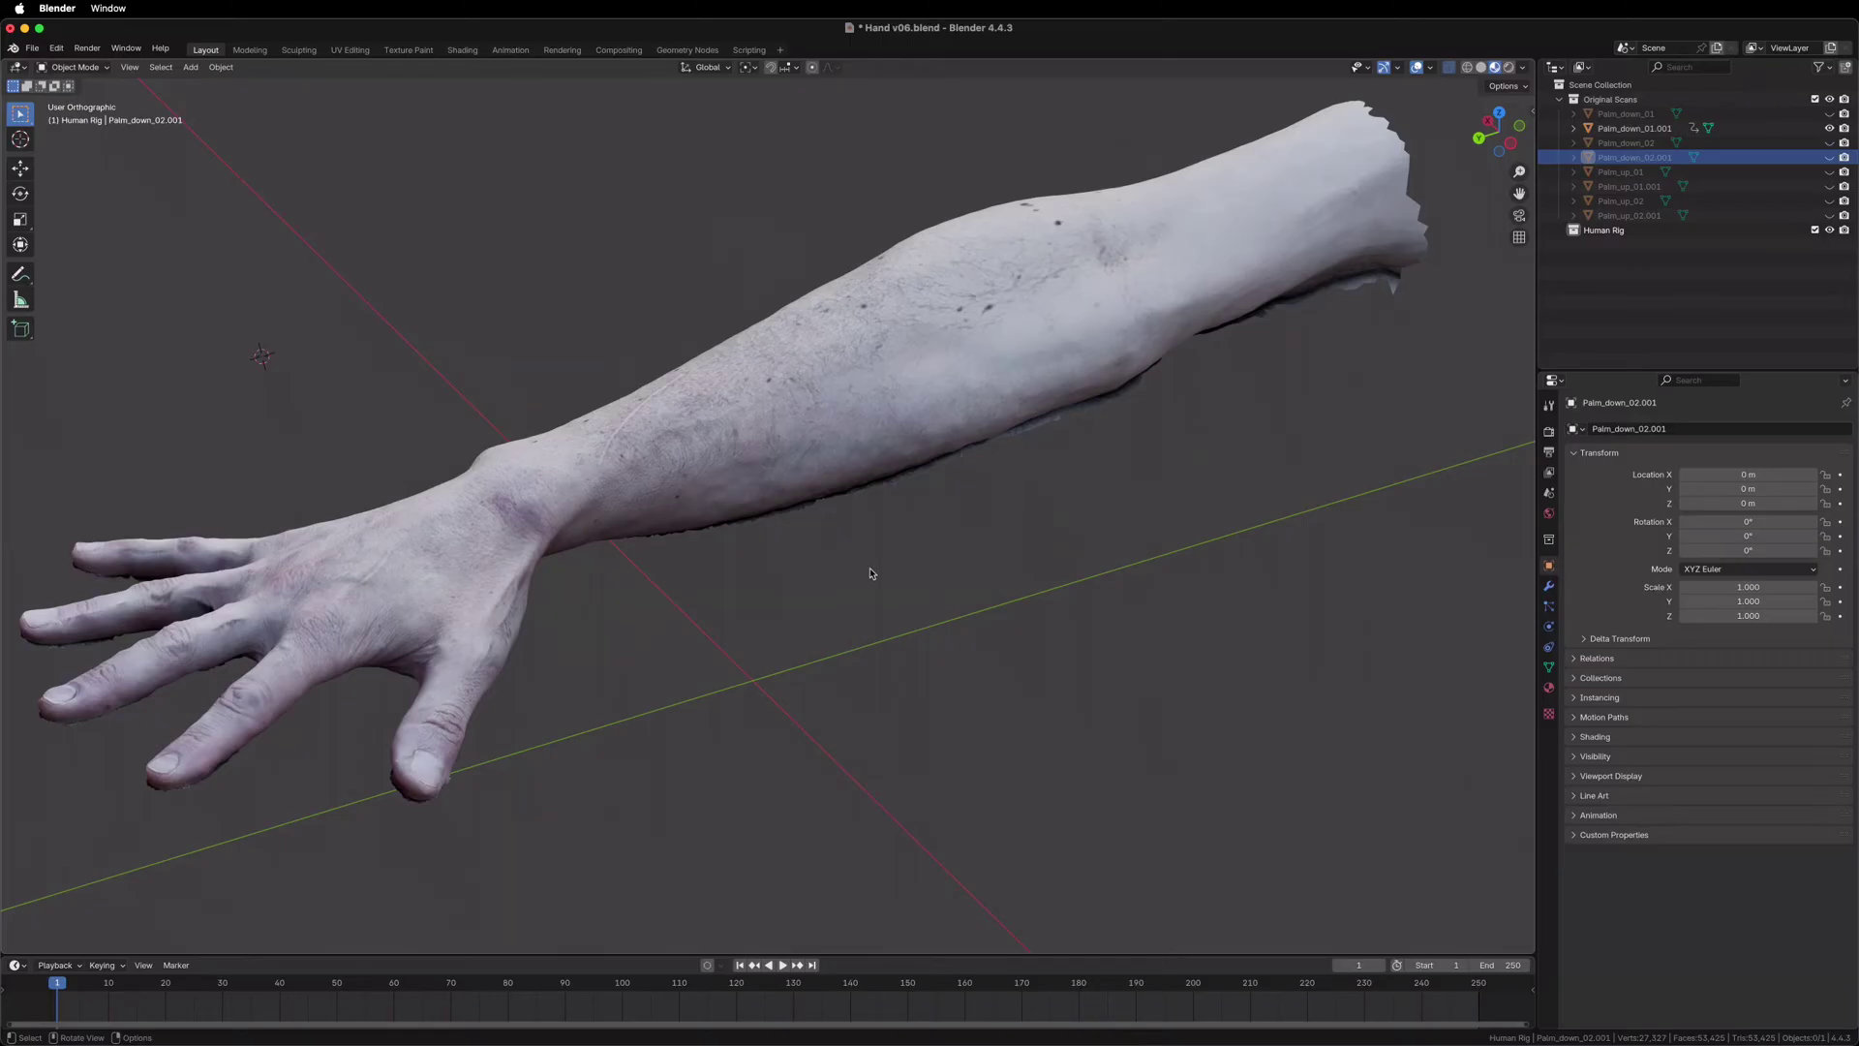
{"action": "middle_click_drag", "start_coordinate": [912, 581], "coordinate": [730, 448]}
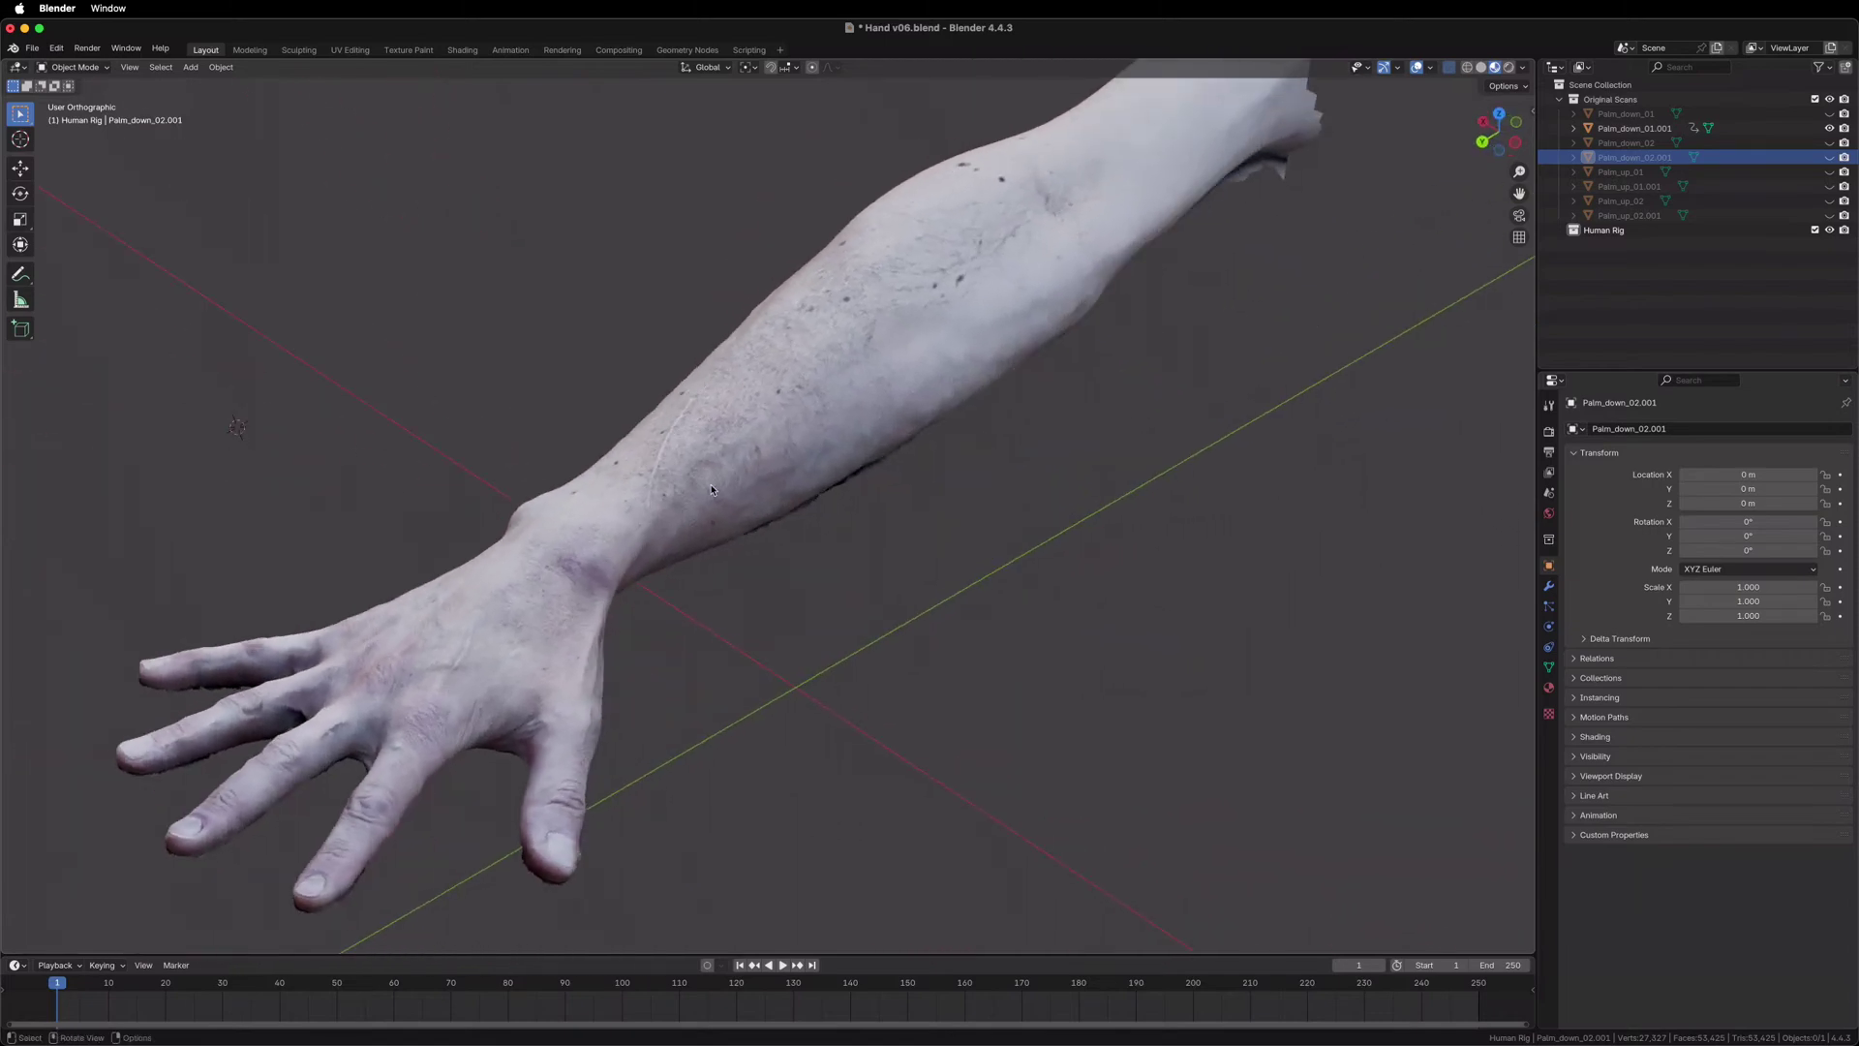
{"action": "middle_click_drag", "start_coordinate": [686, 472], "coordinate": [756, 549]}
{"action": "scroll", "coordinate": [734, 618], "scroll_direction": "up", "scroll_amount": 4}
{"action": "middle_click_drag", "start_coordinate": [732, 618], "coordinate": [494, 503]}
{"action": "middle_click_drag", "start_coordinate": [699, 376], "coordinate": [571, 484]}
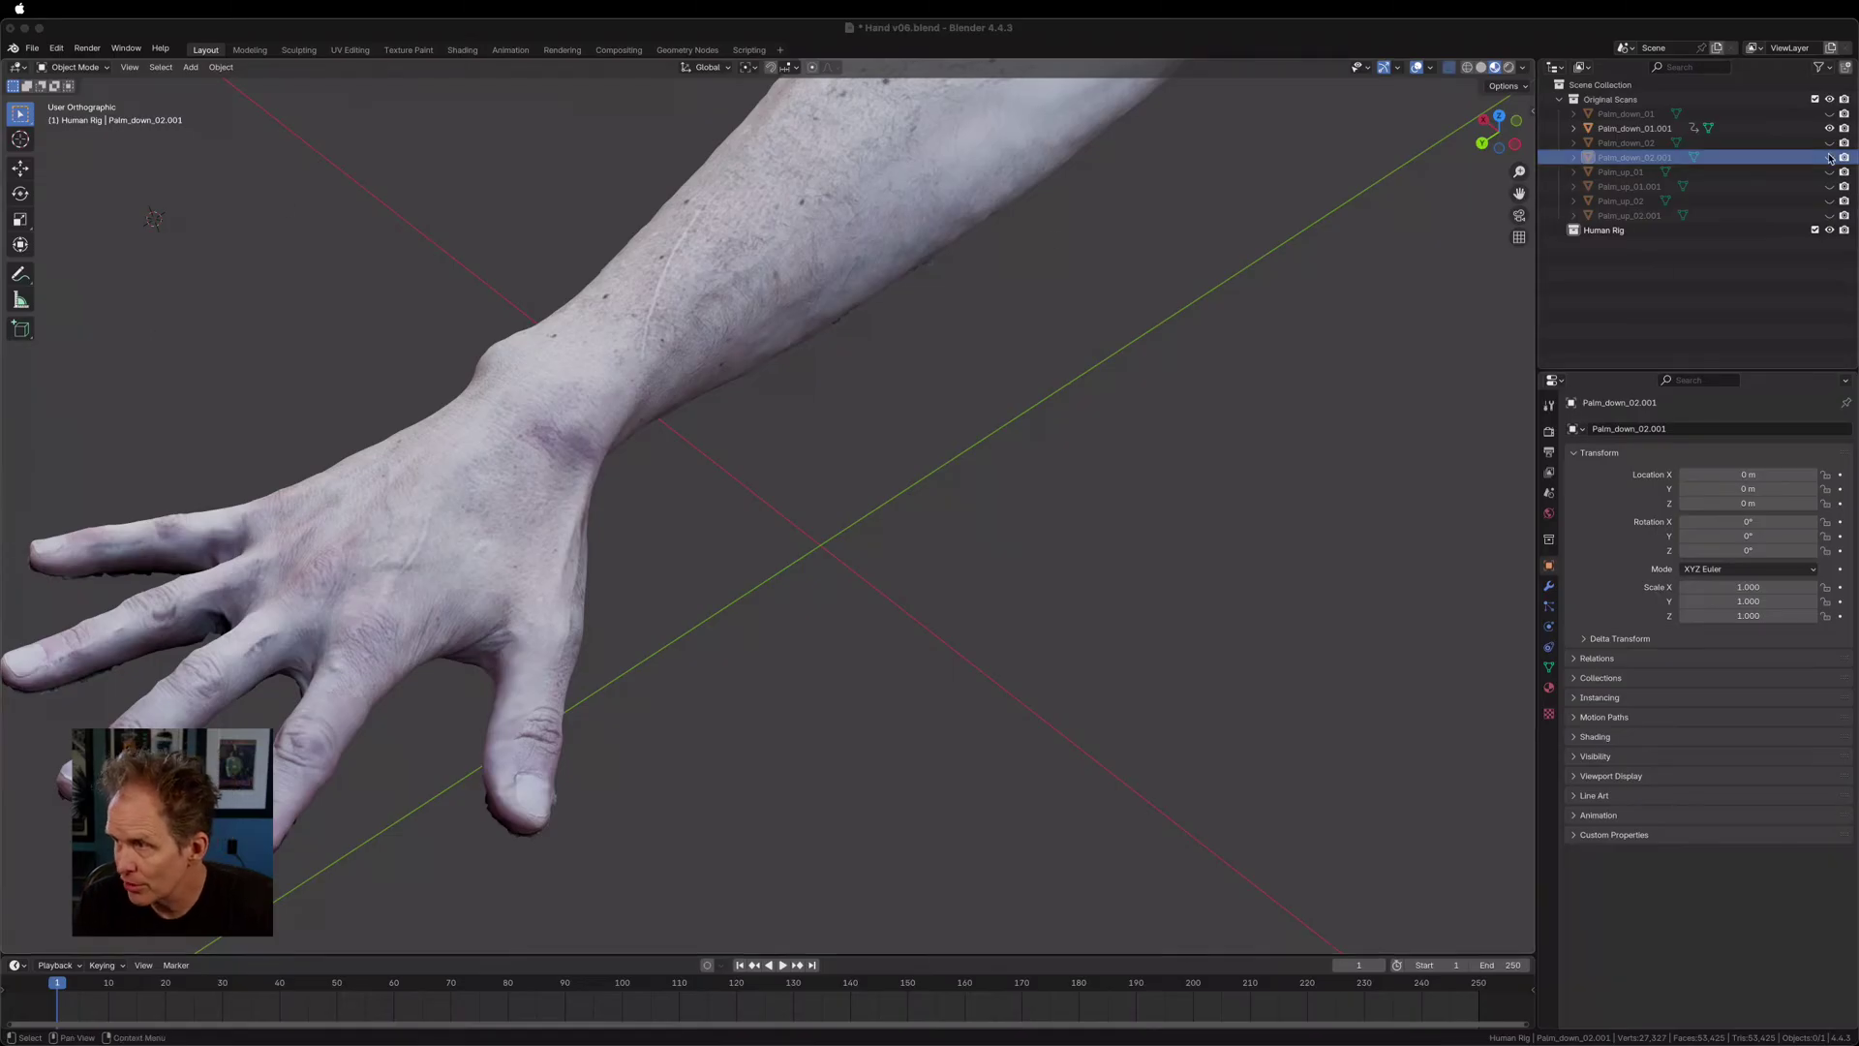
Display only the Palm_down_02.001 scan and examine its wrist, forearm skin and underside edge.
{"action": "left_click", "coordinate": [1830, 157]}
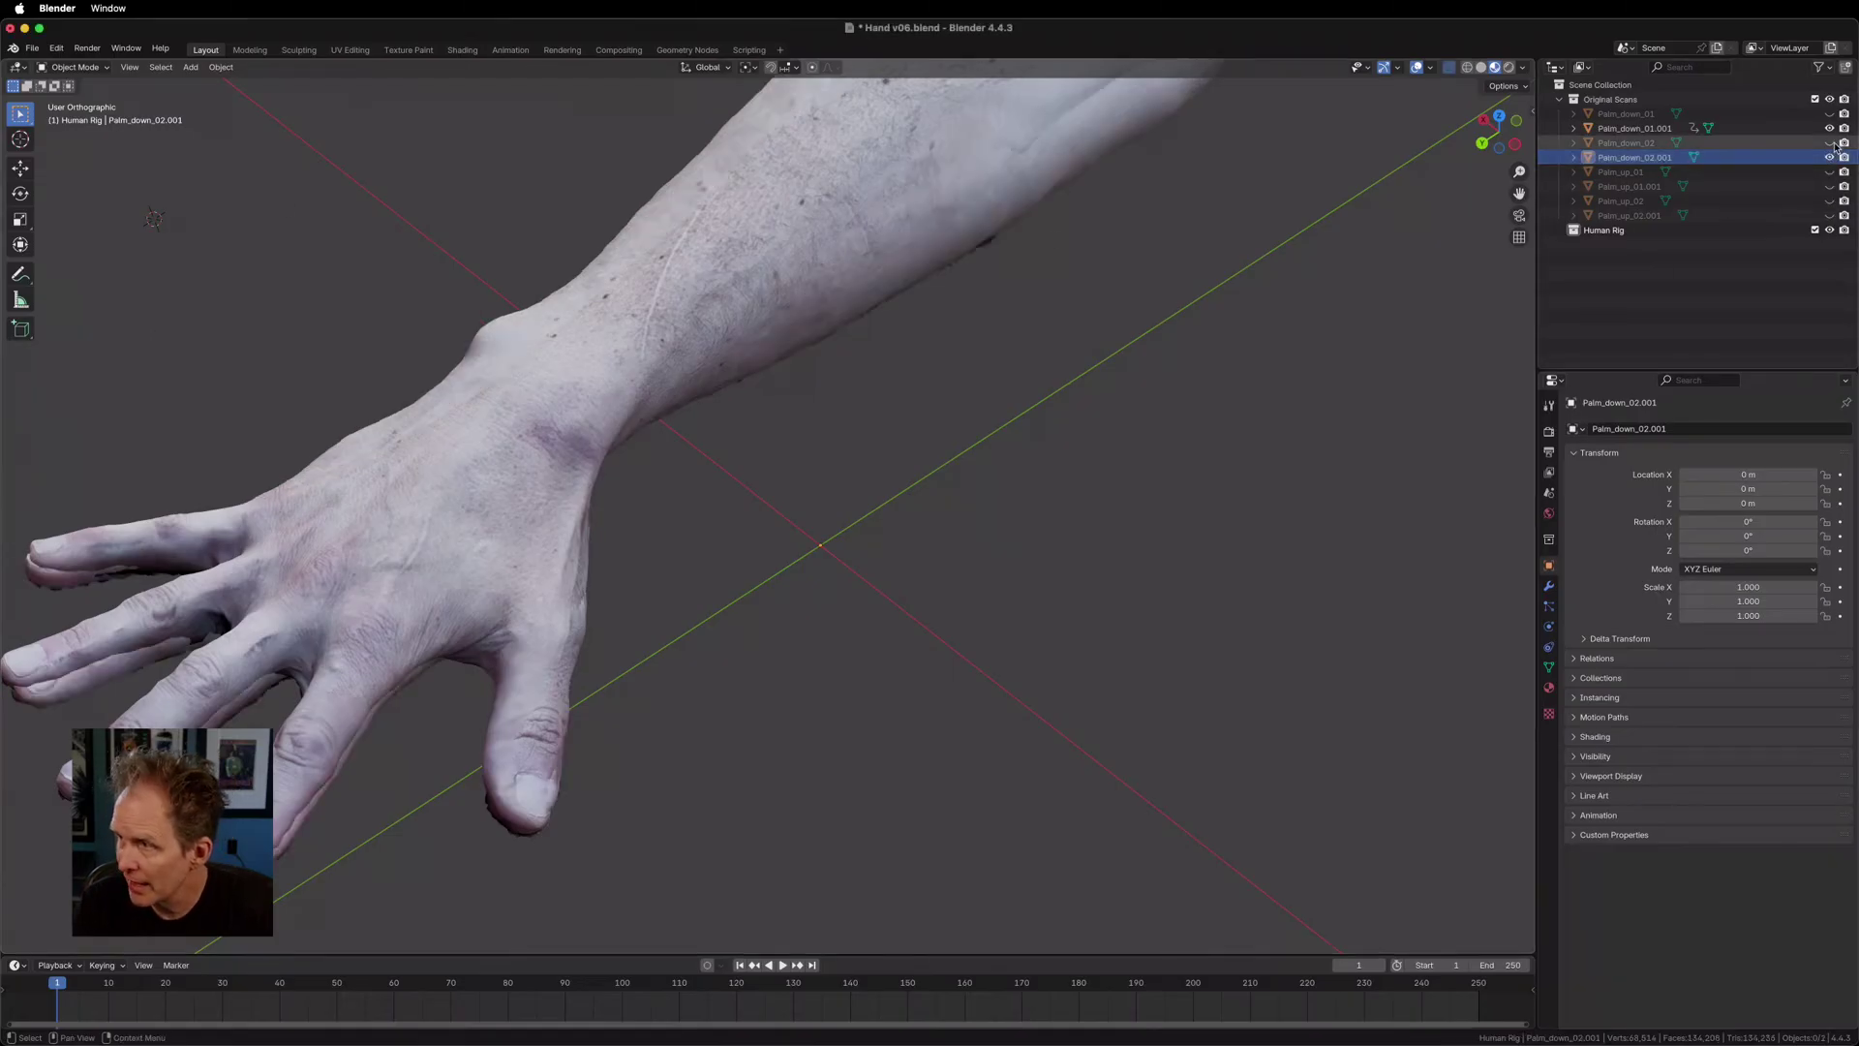
{"action": "left_click", "coordinate": [1830, 128]}
{"action": "middle_click_drag", "start_coordinate": [859, 540], "coordinate": [654, 496]}
{"action": "middle_click_drag", "start_coordinate": [700, 405], "coordinate": [724, 577], "text": "shift"}
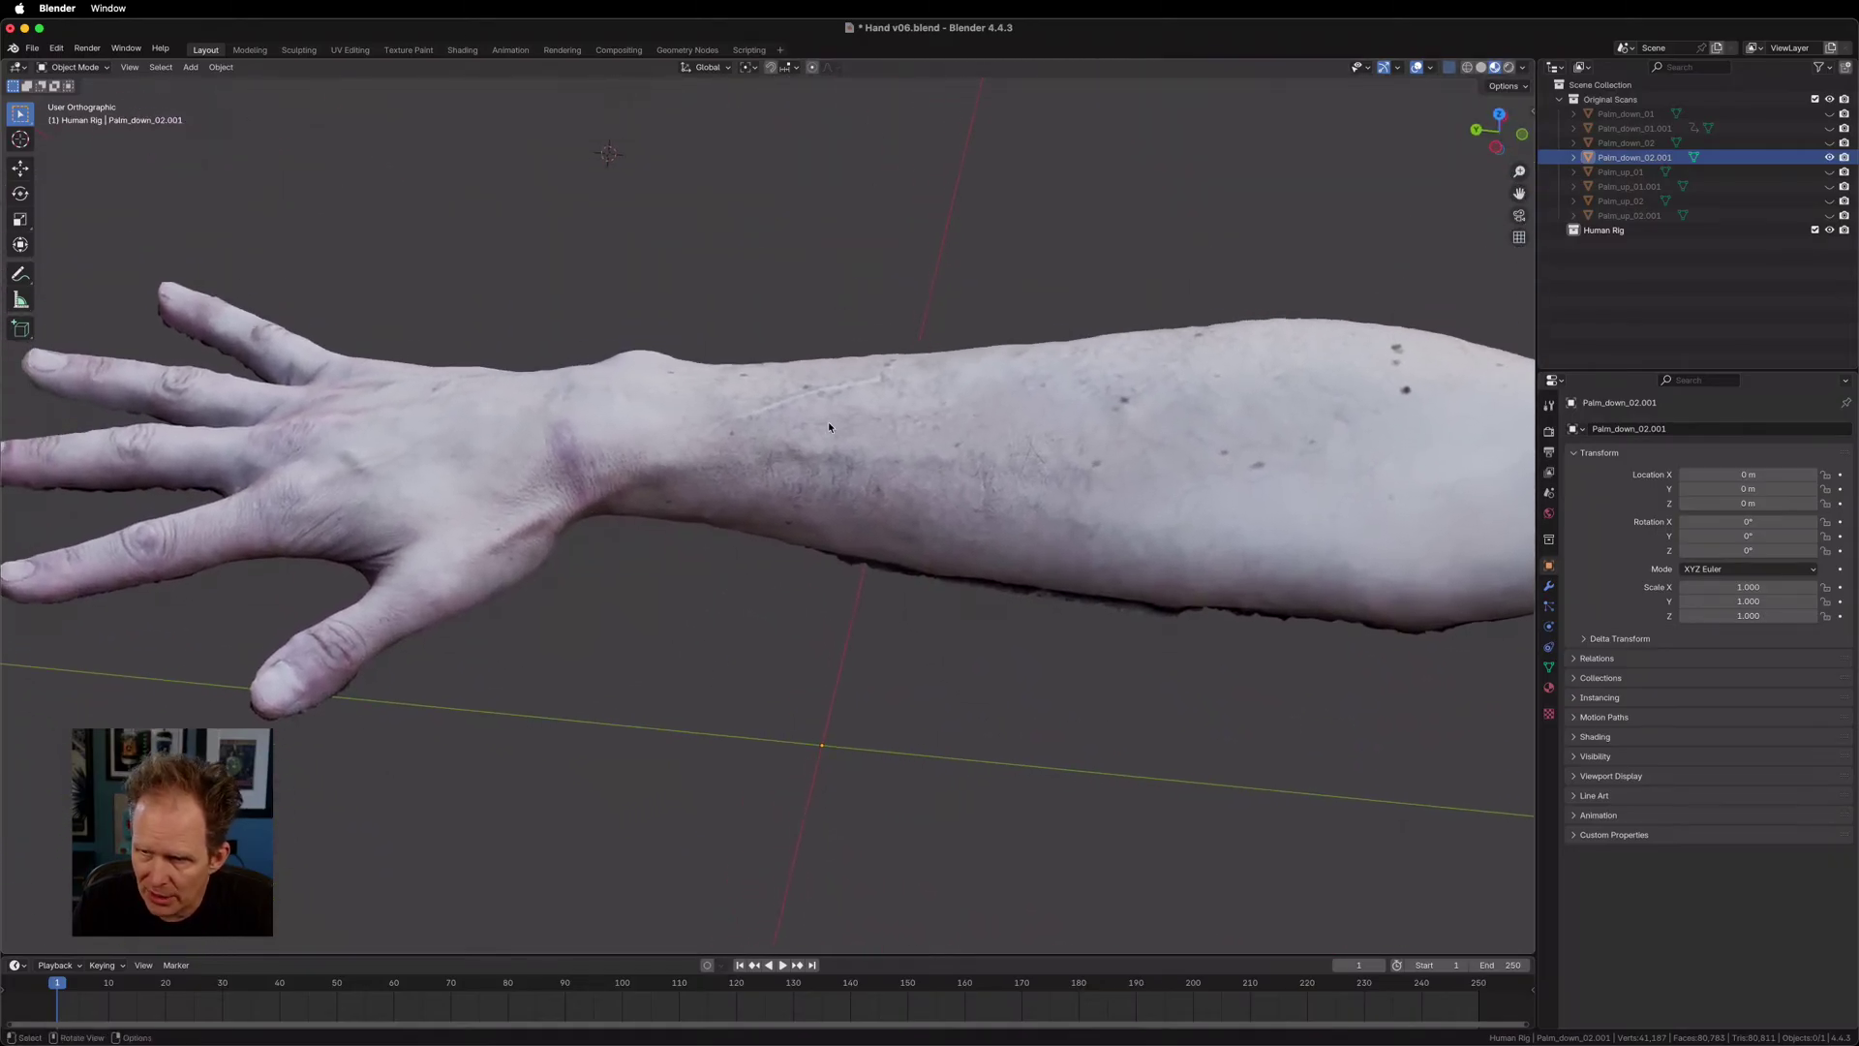
{"action": "scroll", "coordinate": [823, 368], "scroll_direction": "up", "scroll_amount": 2}
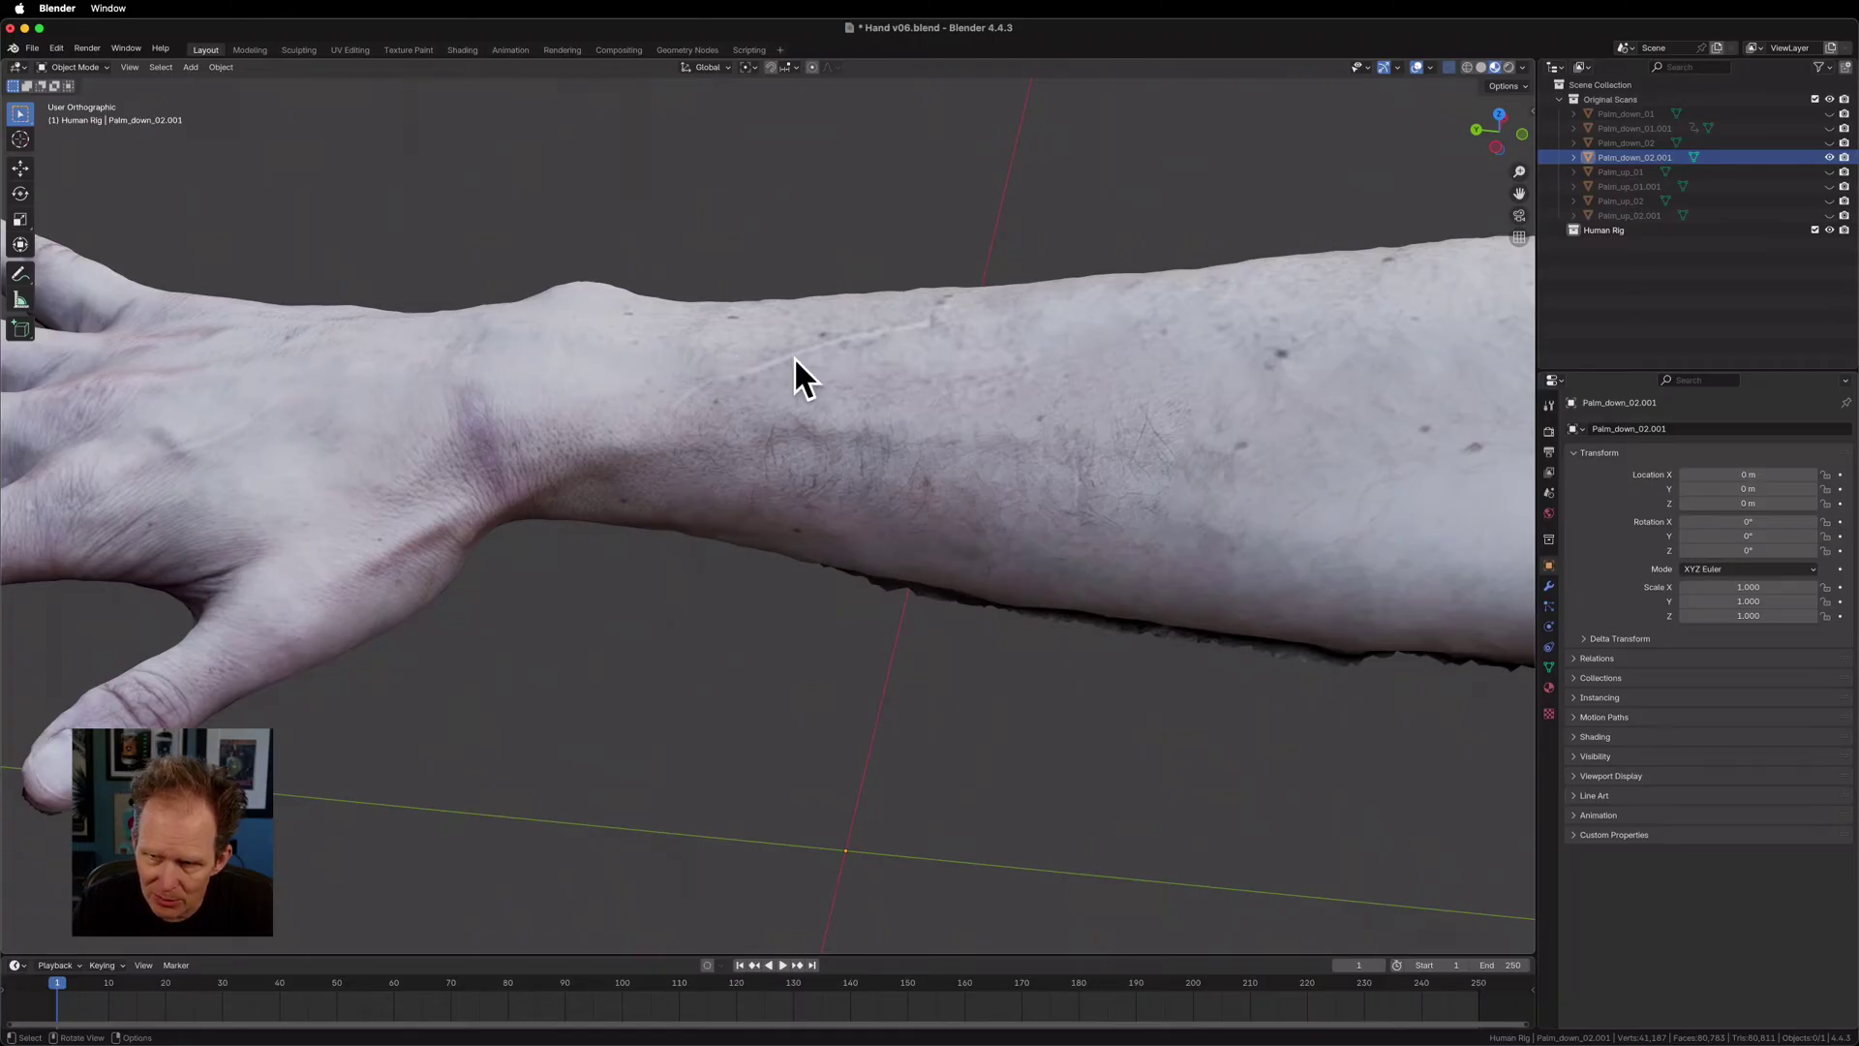
{"action": "scroll", "coordinate": [913, 349], "scroll_direction": "down", "scroll_amount": 4}
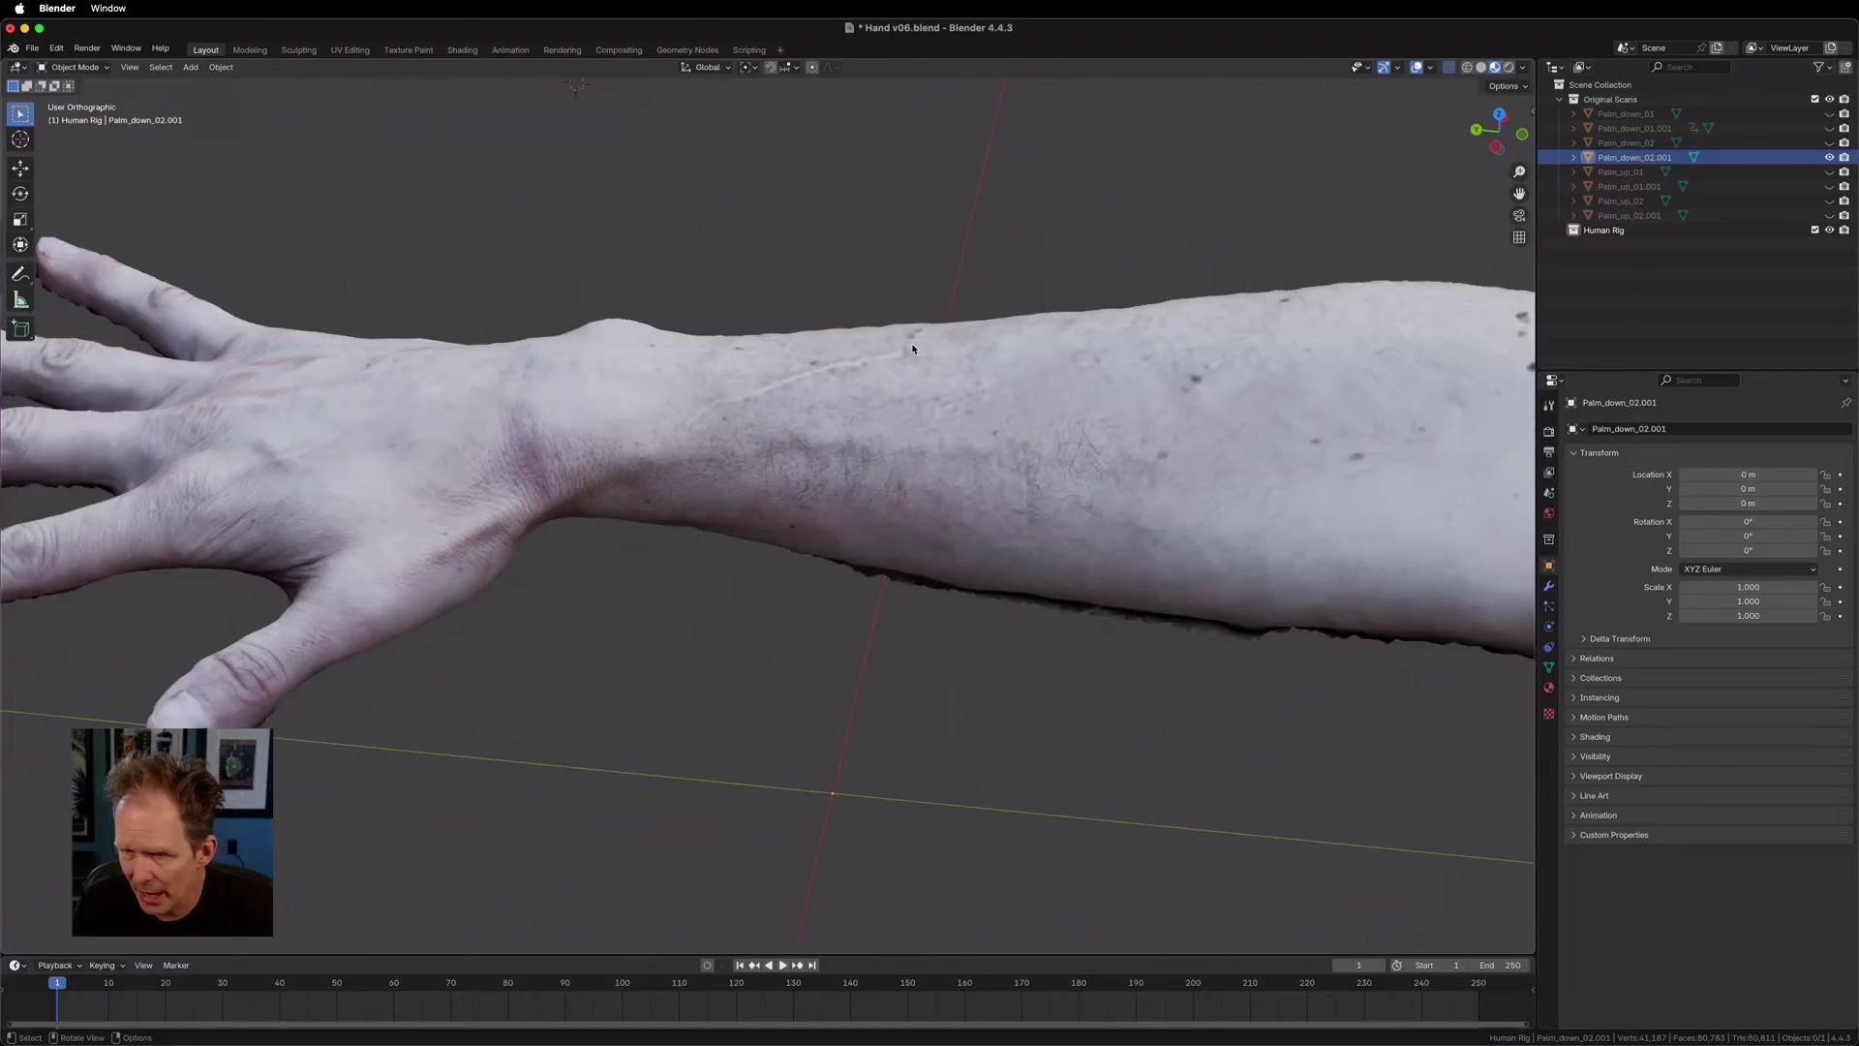
{"action": "middle_click_drag", "start_coordinate": [717, 478], "coordinate": [579, 577]}
{"action": "middle_click_drag", "start_coordinate": [360, 561], "coordinate": [220, 572]}
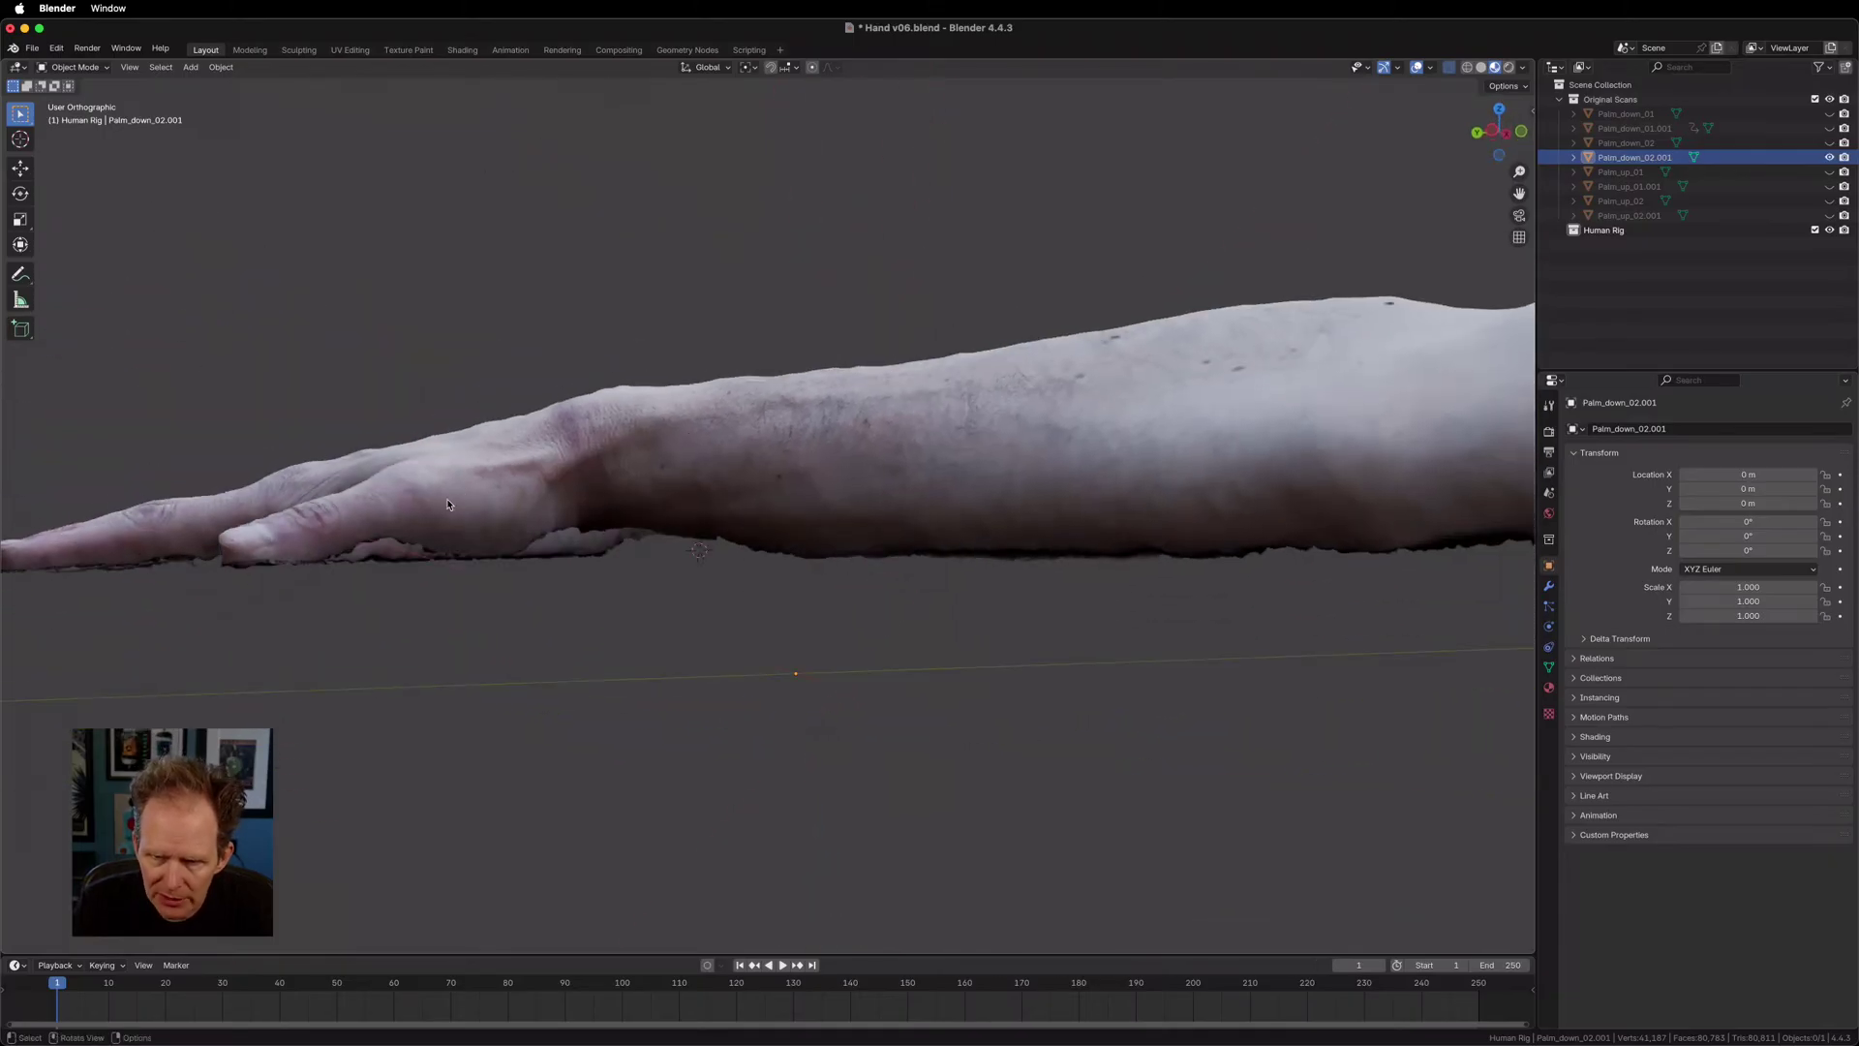
{"action": "middle_click_drag", "start_coordinate": [376, 506], "coordinate": [368, 584]}
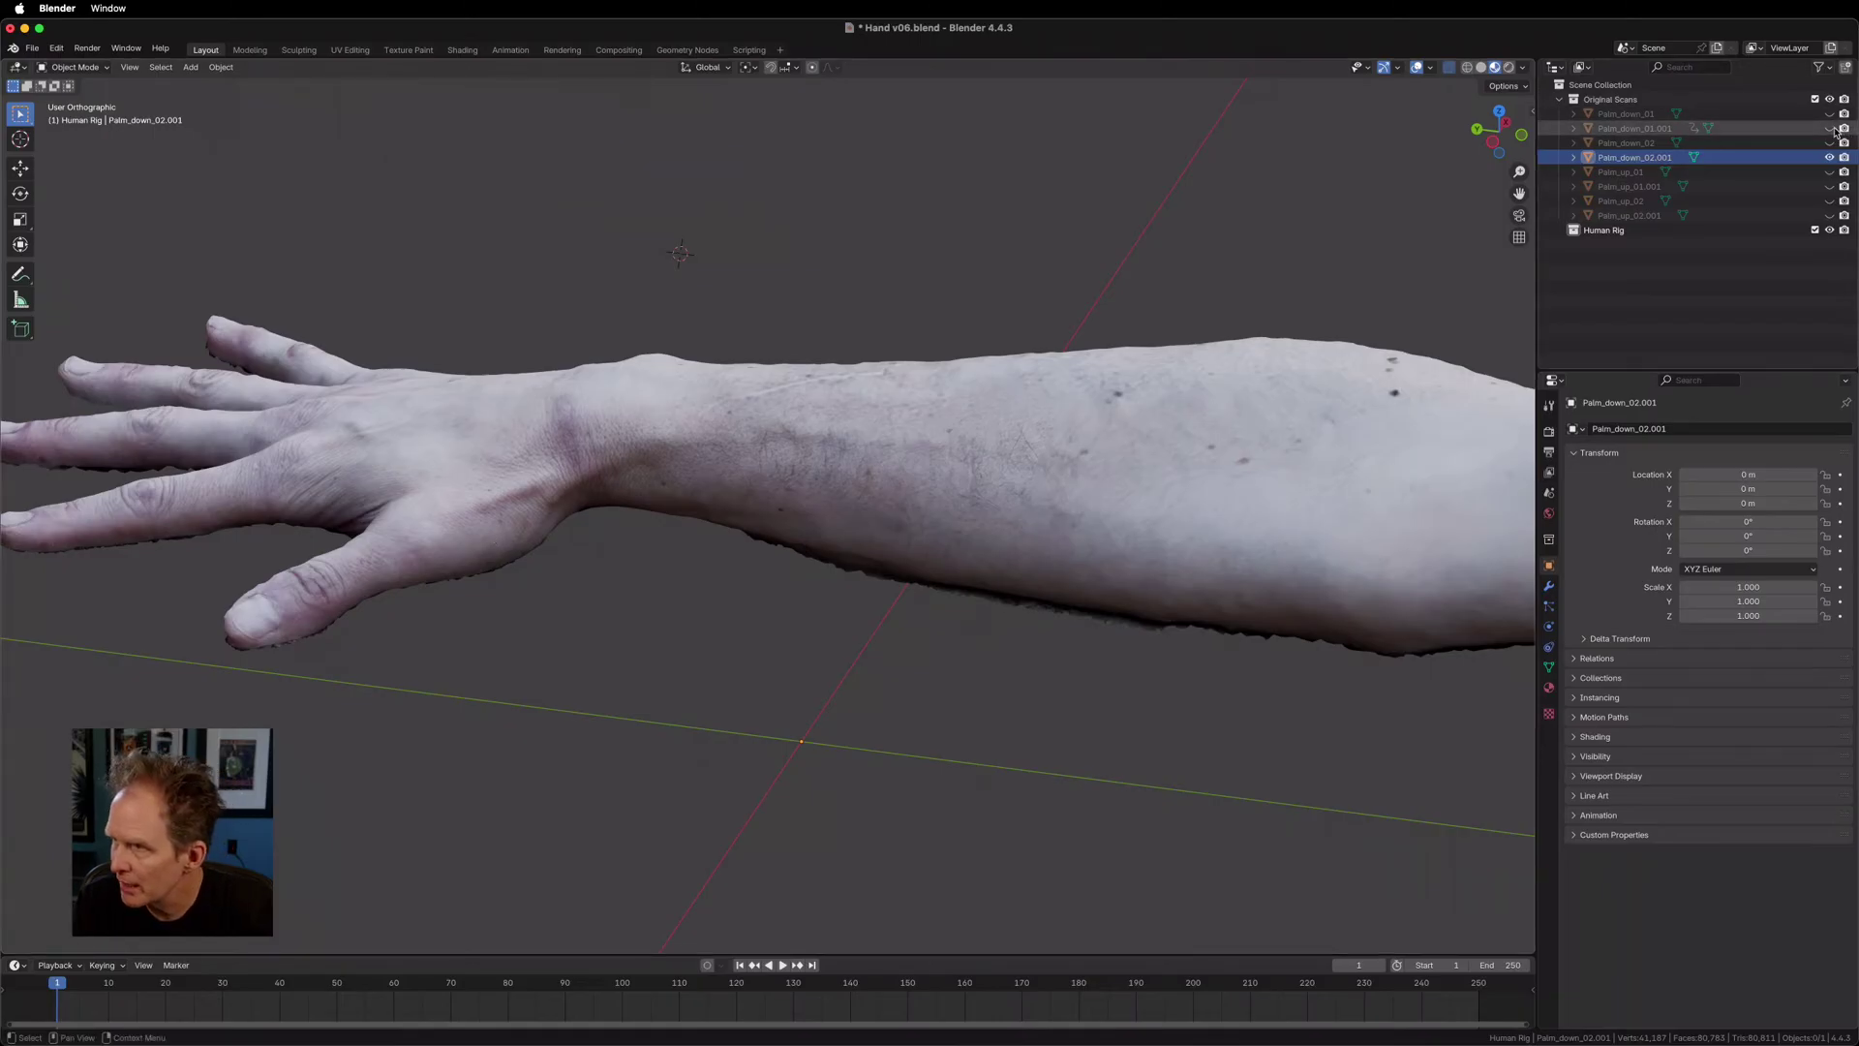
Swap the visible scan back to Palm_down_01.001 and inspect its hand and forearm from both sides.
{"action": "left_click", "coordinate": [1829, 128]}
{"action": "left_click", "coordinate": [1829, 156]}
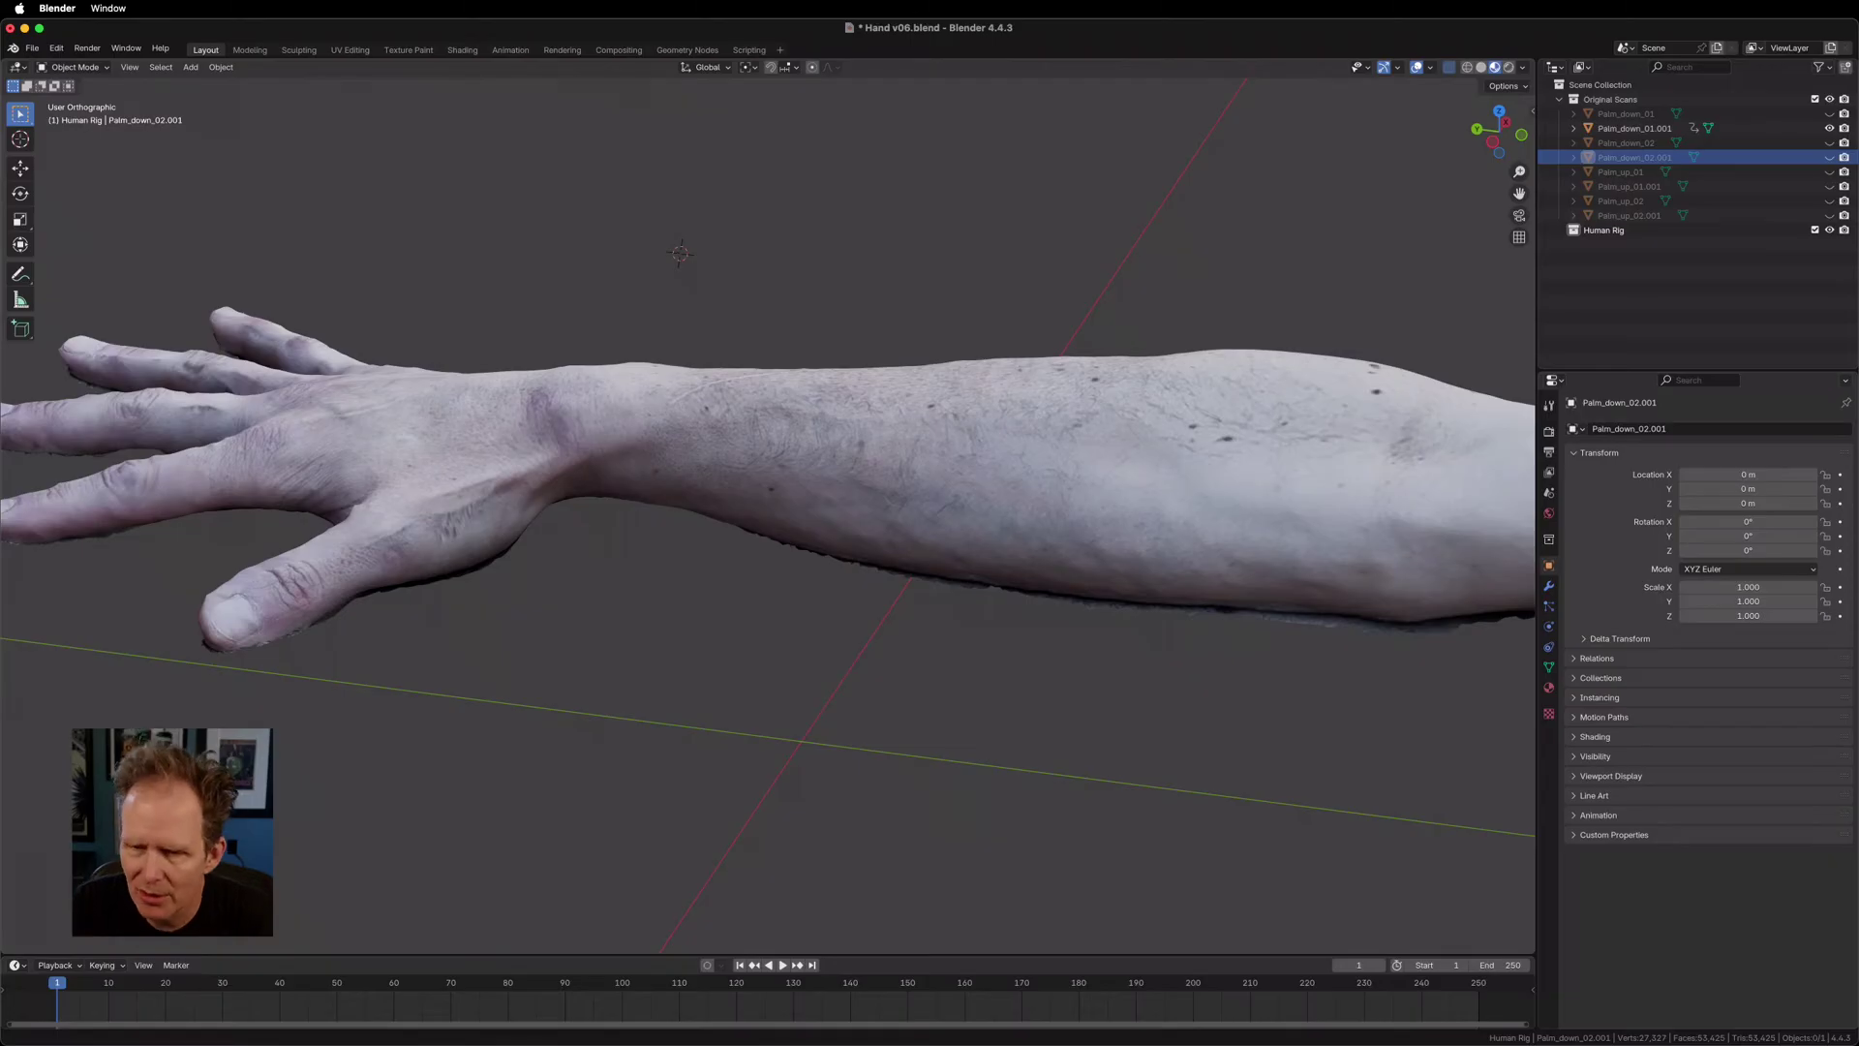
{"action": "middle_click_drag", "start_coordinate": [370, 539], "coordinate": [463, 585]}
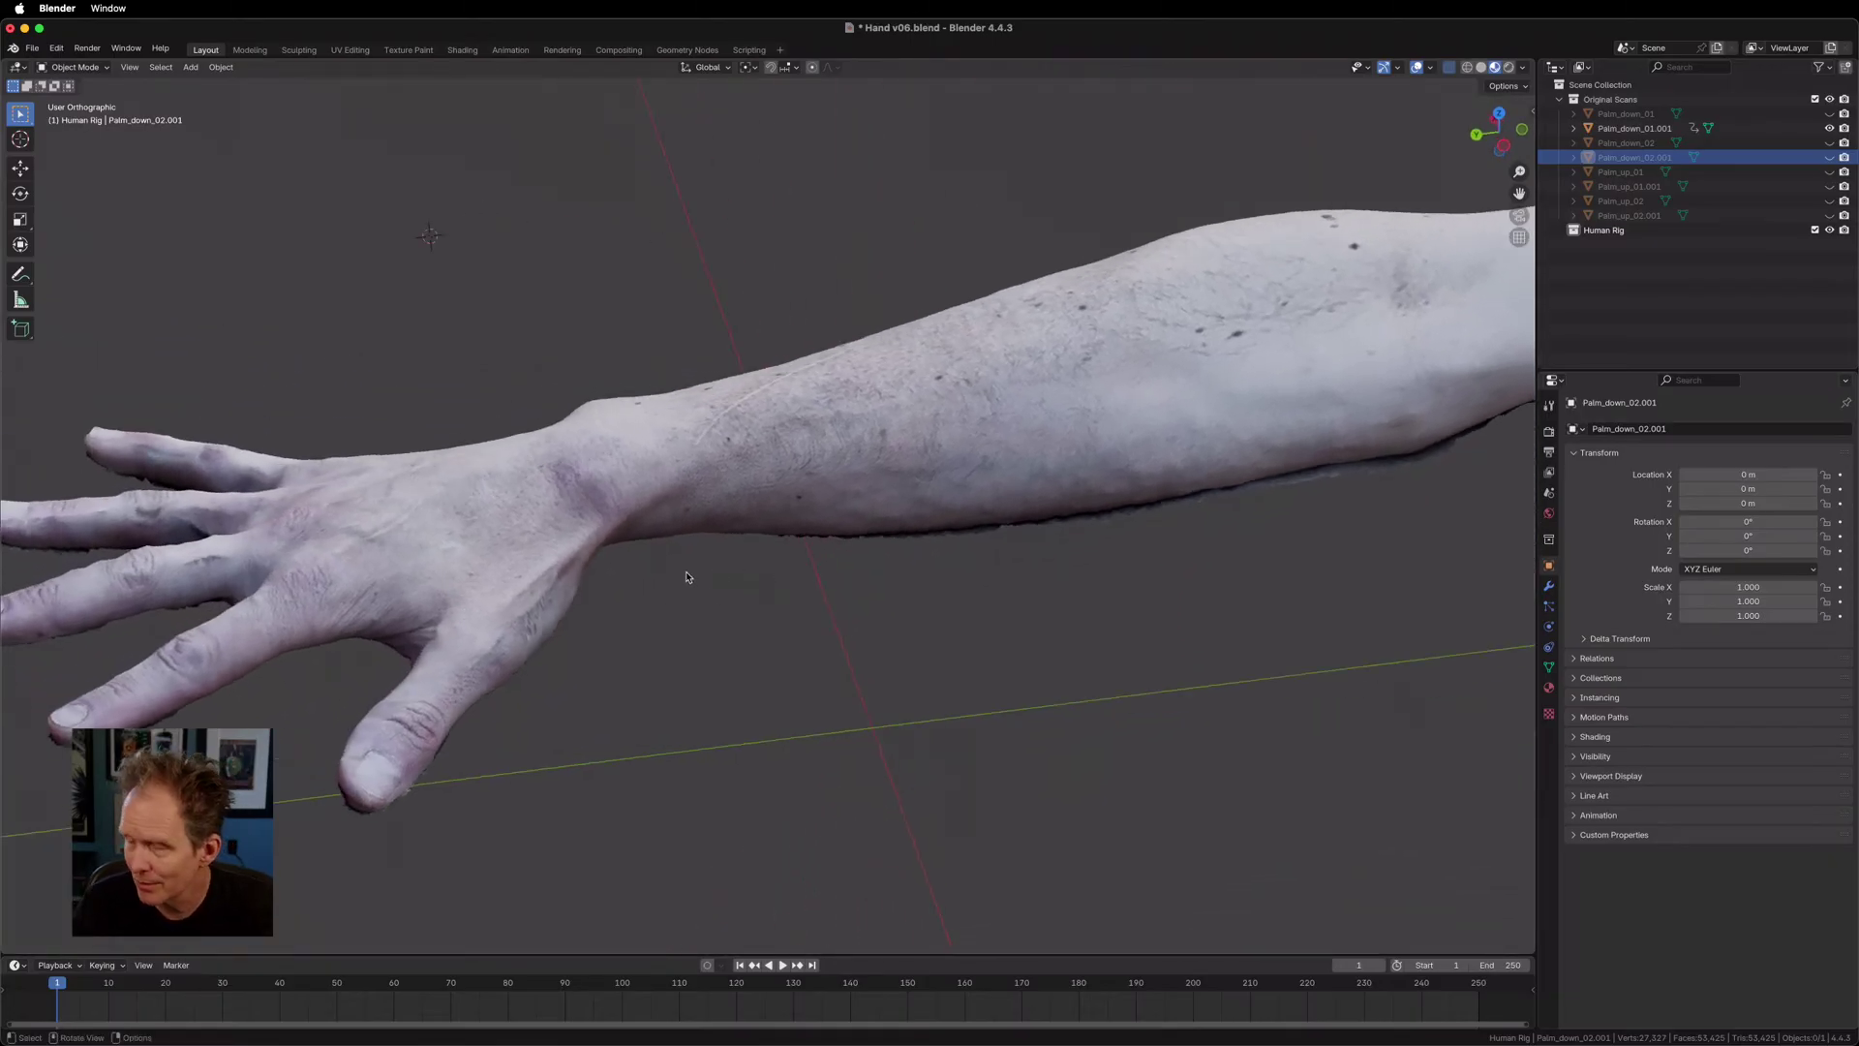
{"action": "middle_click_drag", "start_coordinate": [687, 577], "coordinate": [550, 668]}
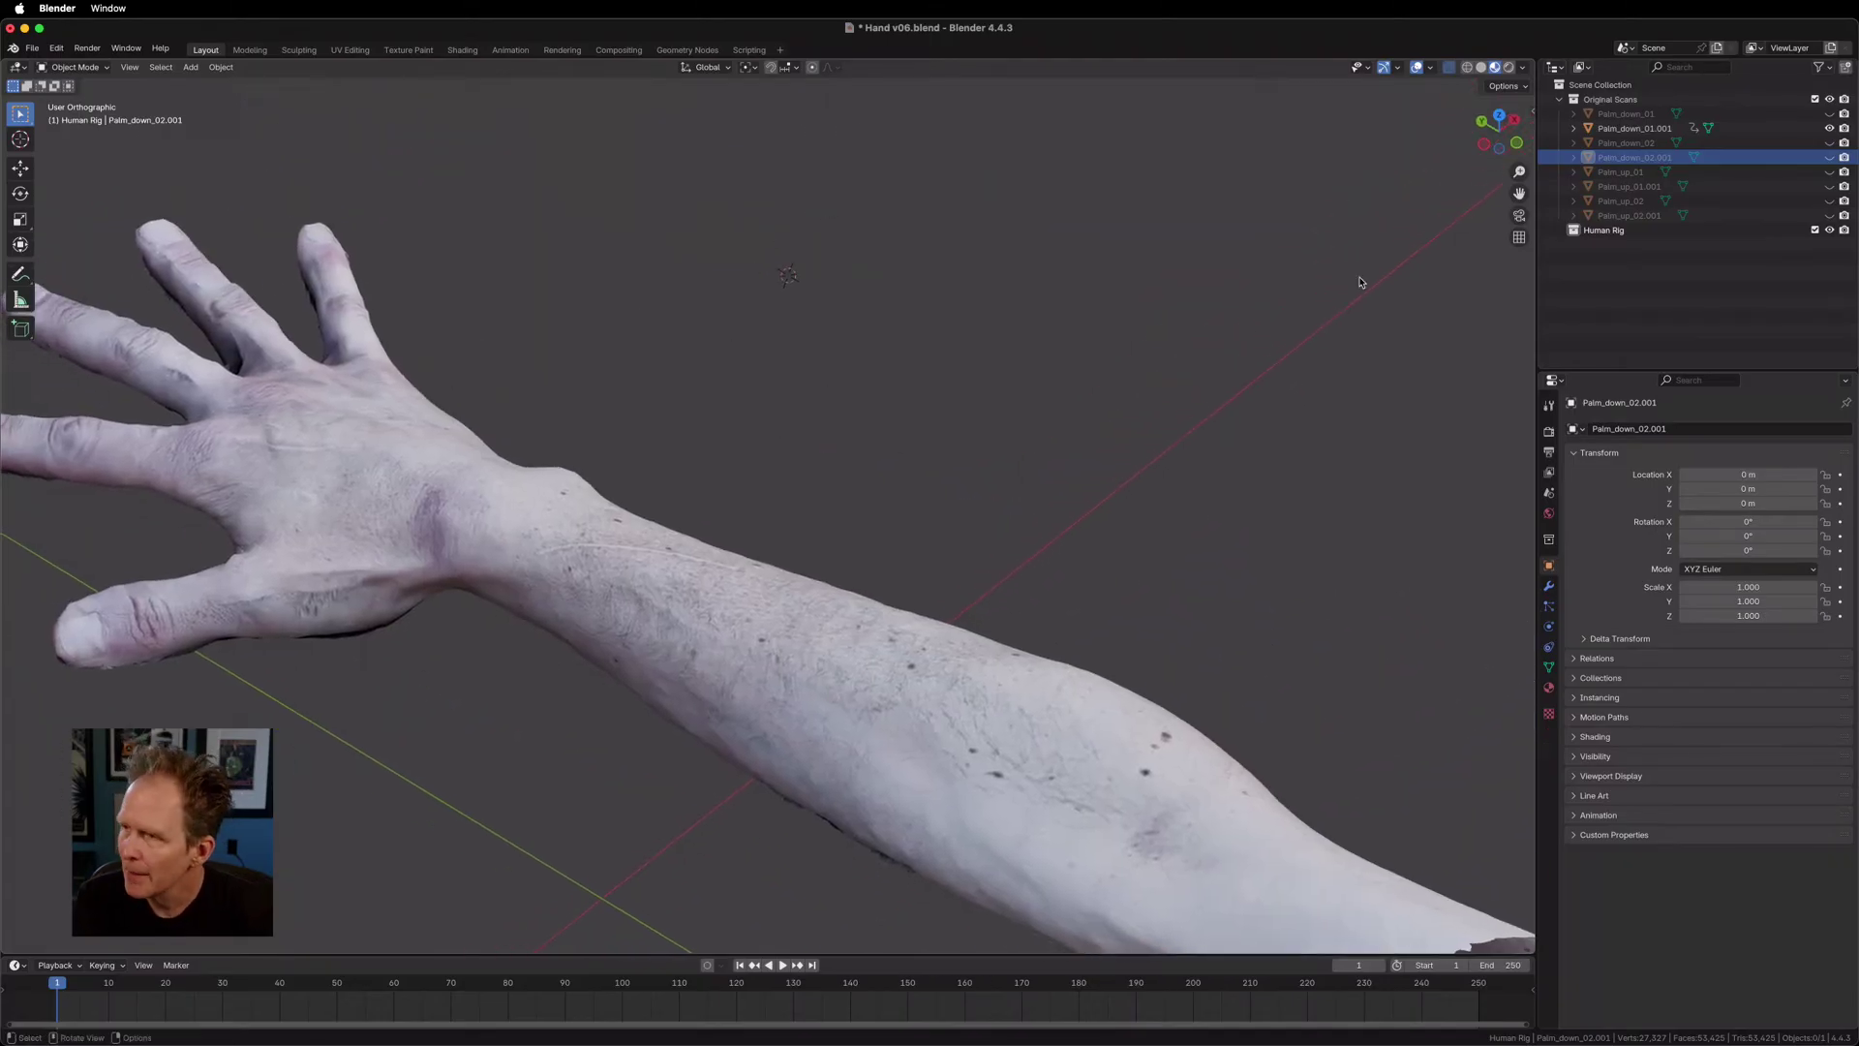
Try Texture Paint mode on Palm_down_01.001 with the shown Palm_down_02.001 added to the selection, and return to Object Mode with only Palm_down_01.001 visible.
{"action": "left_click", "coordinate": [1831, 157]}
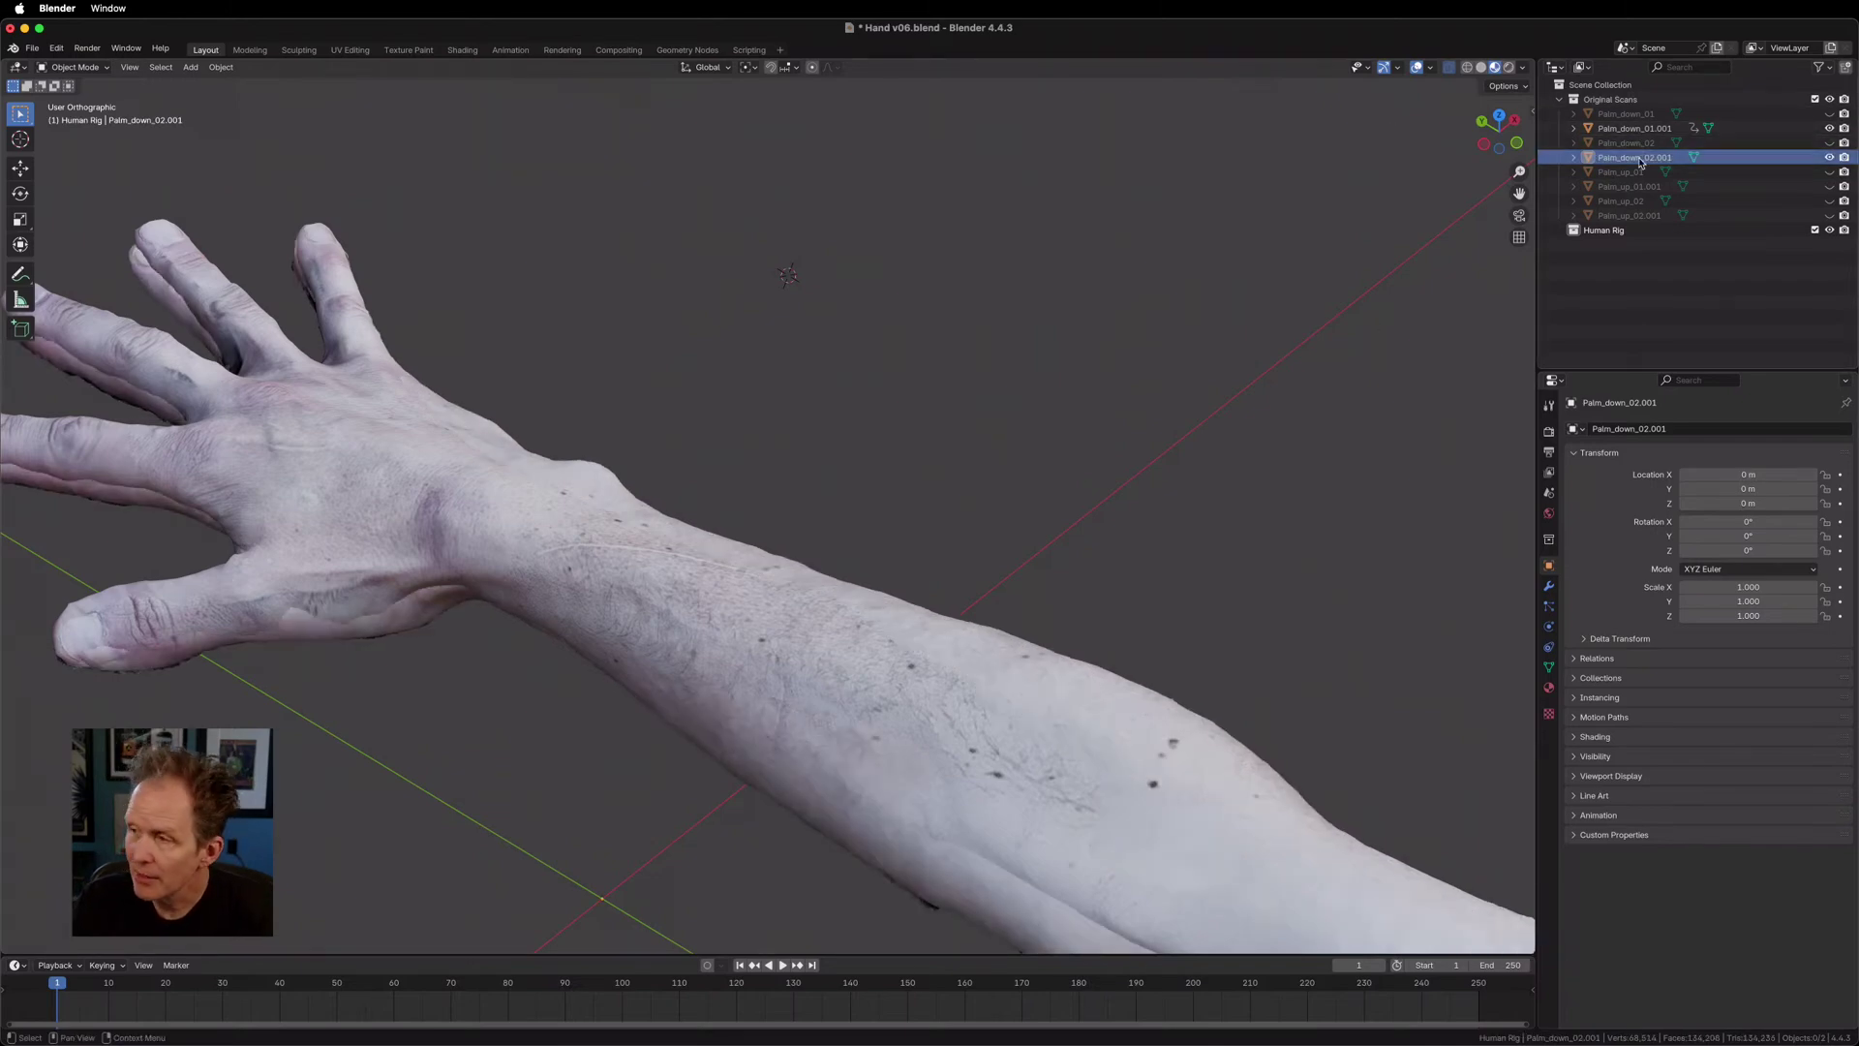
{"action": "left_click", "coordinate": [1666, 128]}
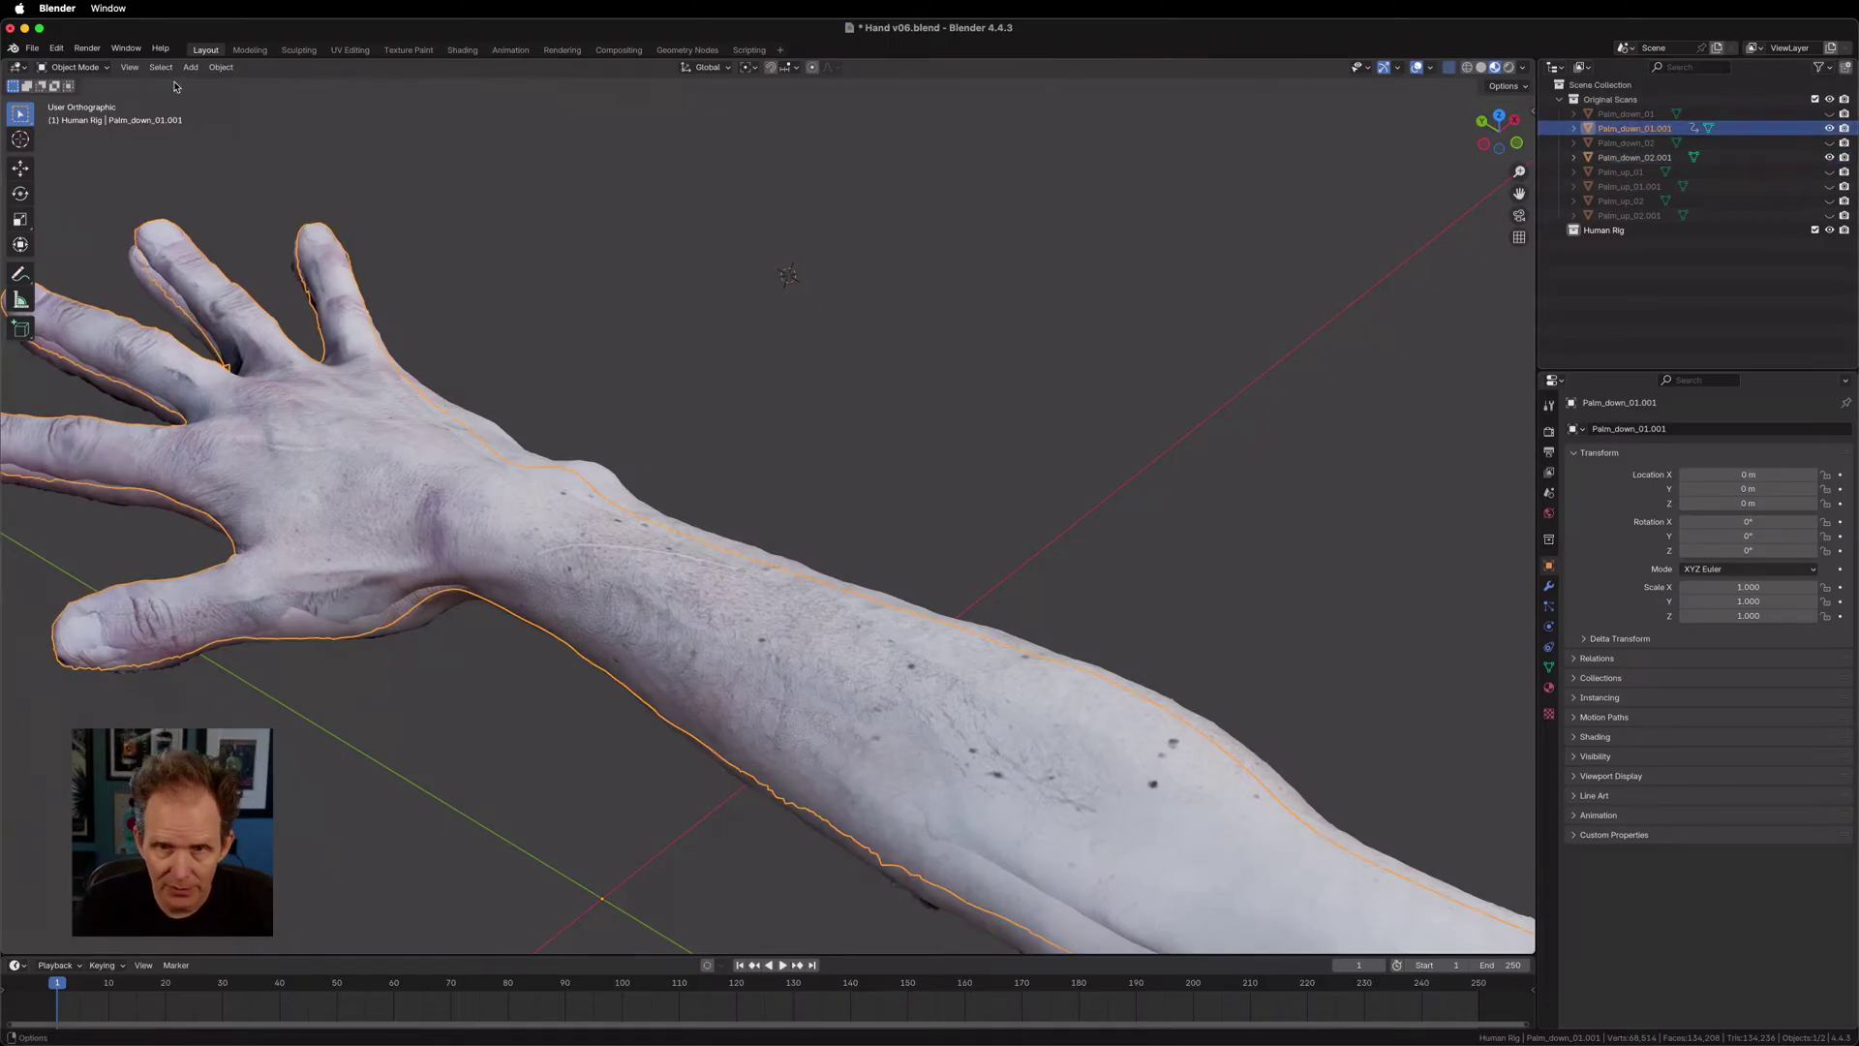
{"action": "left_click", "coordinate": [87, 68]}
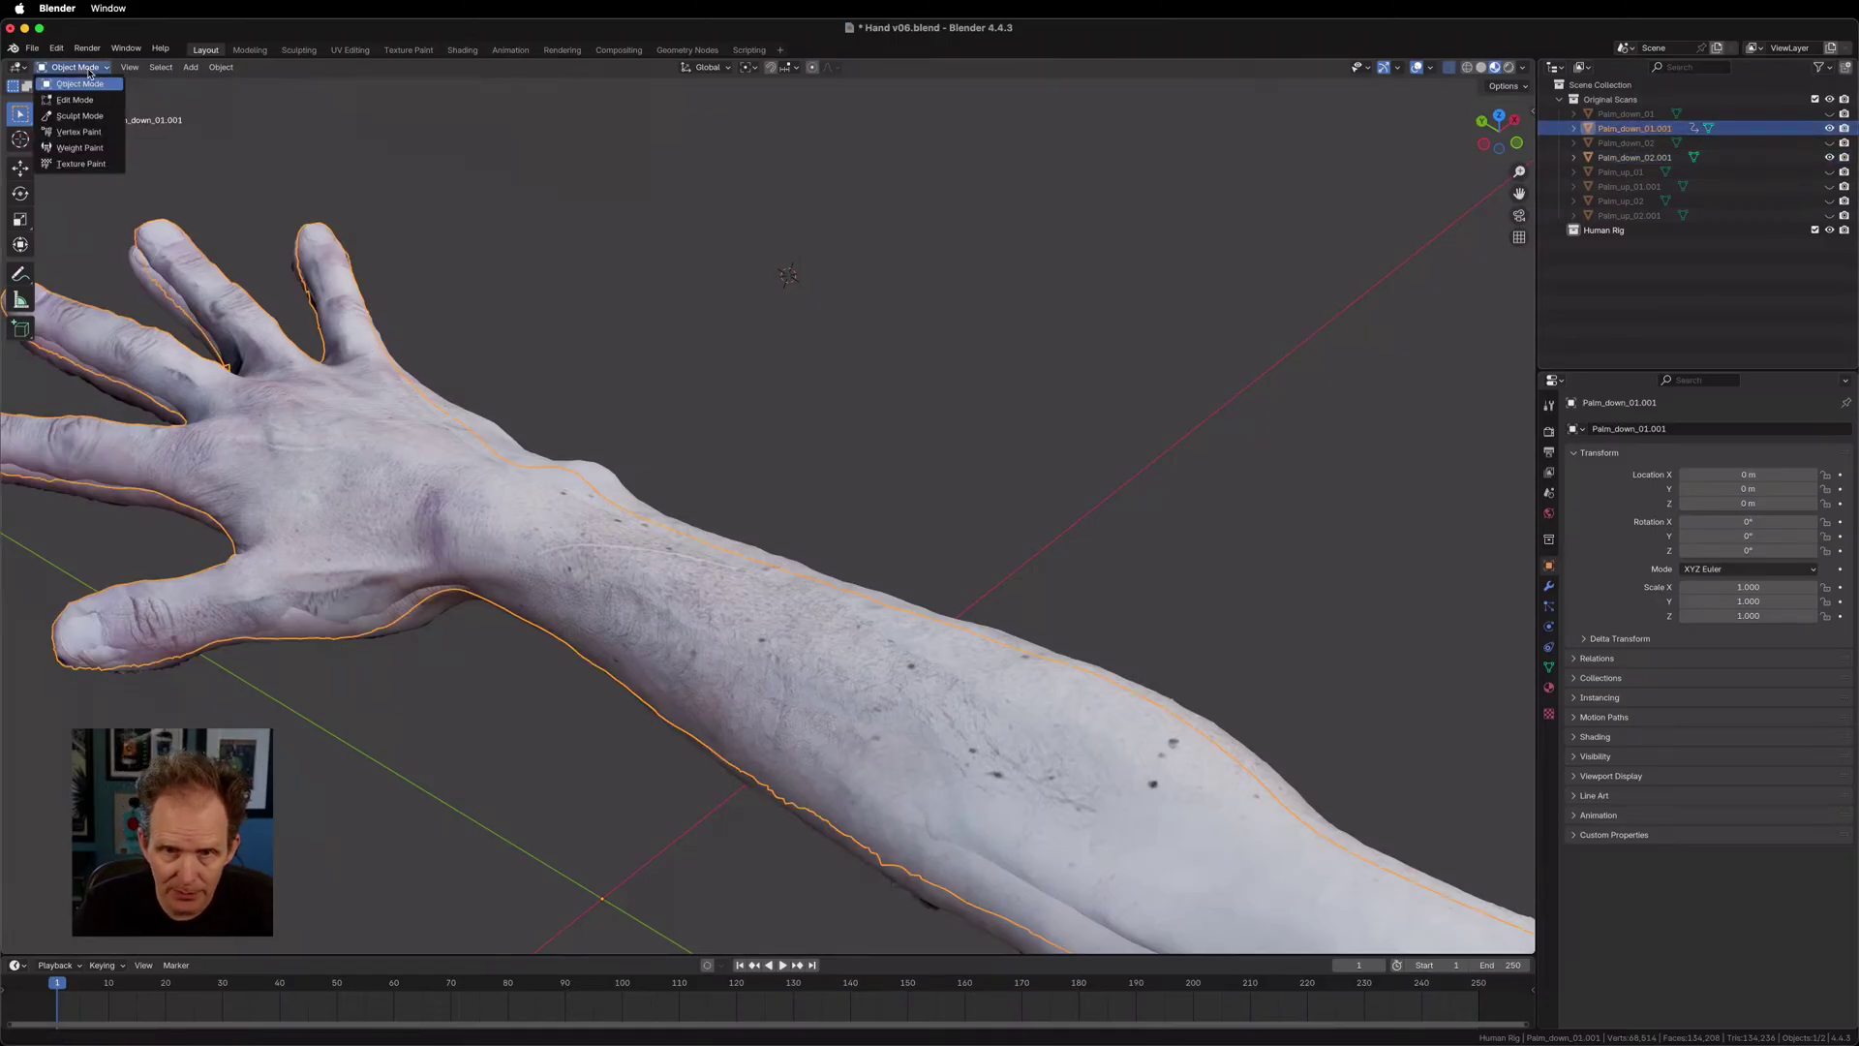
{"action": "left_click", "coordinate": [81, 164]}
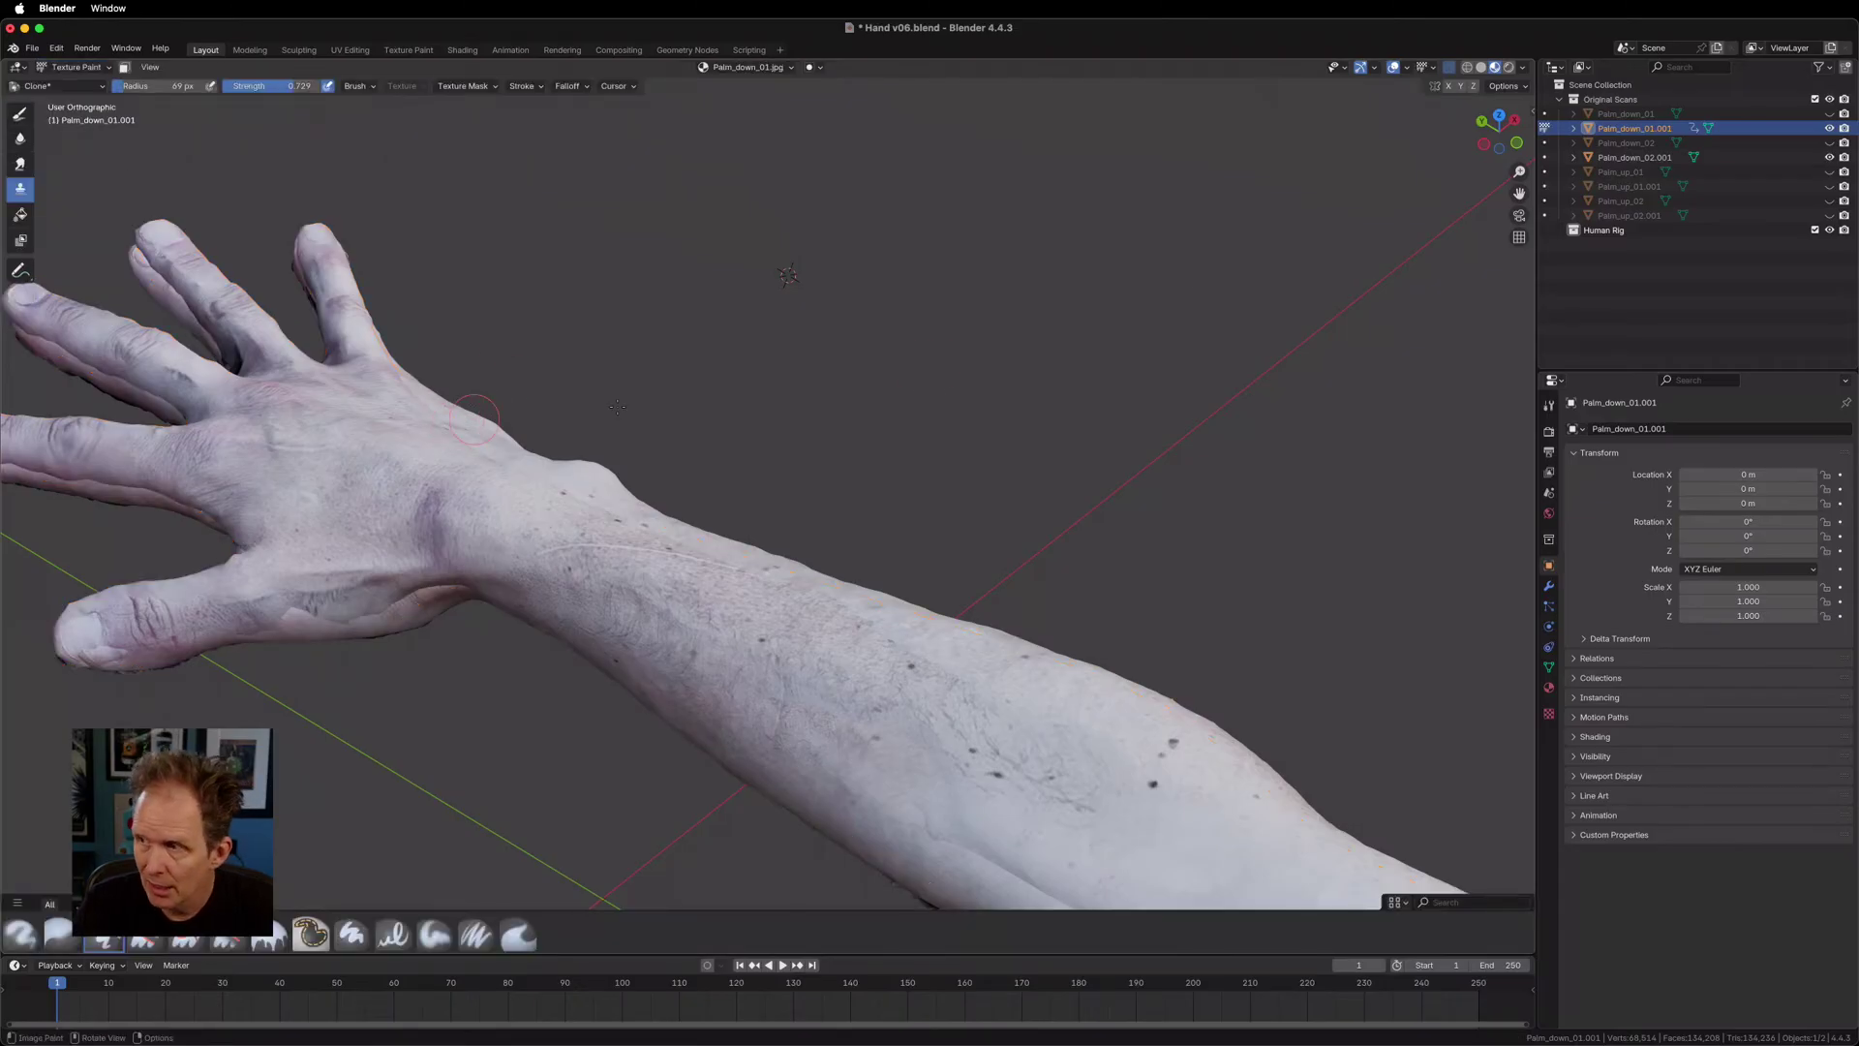
{"action": "left_click", "coordinate": [1658, 158], "text": "ctrl"}
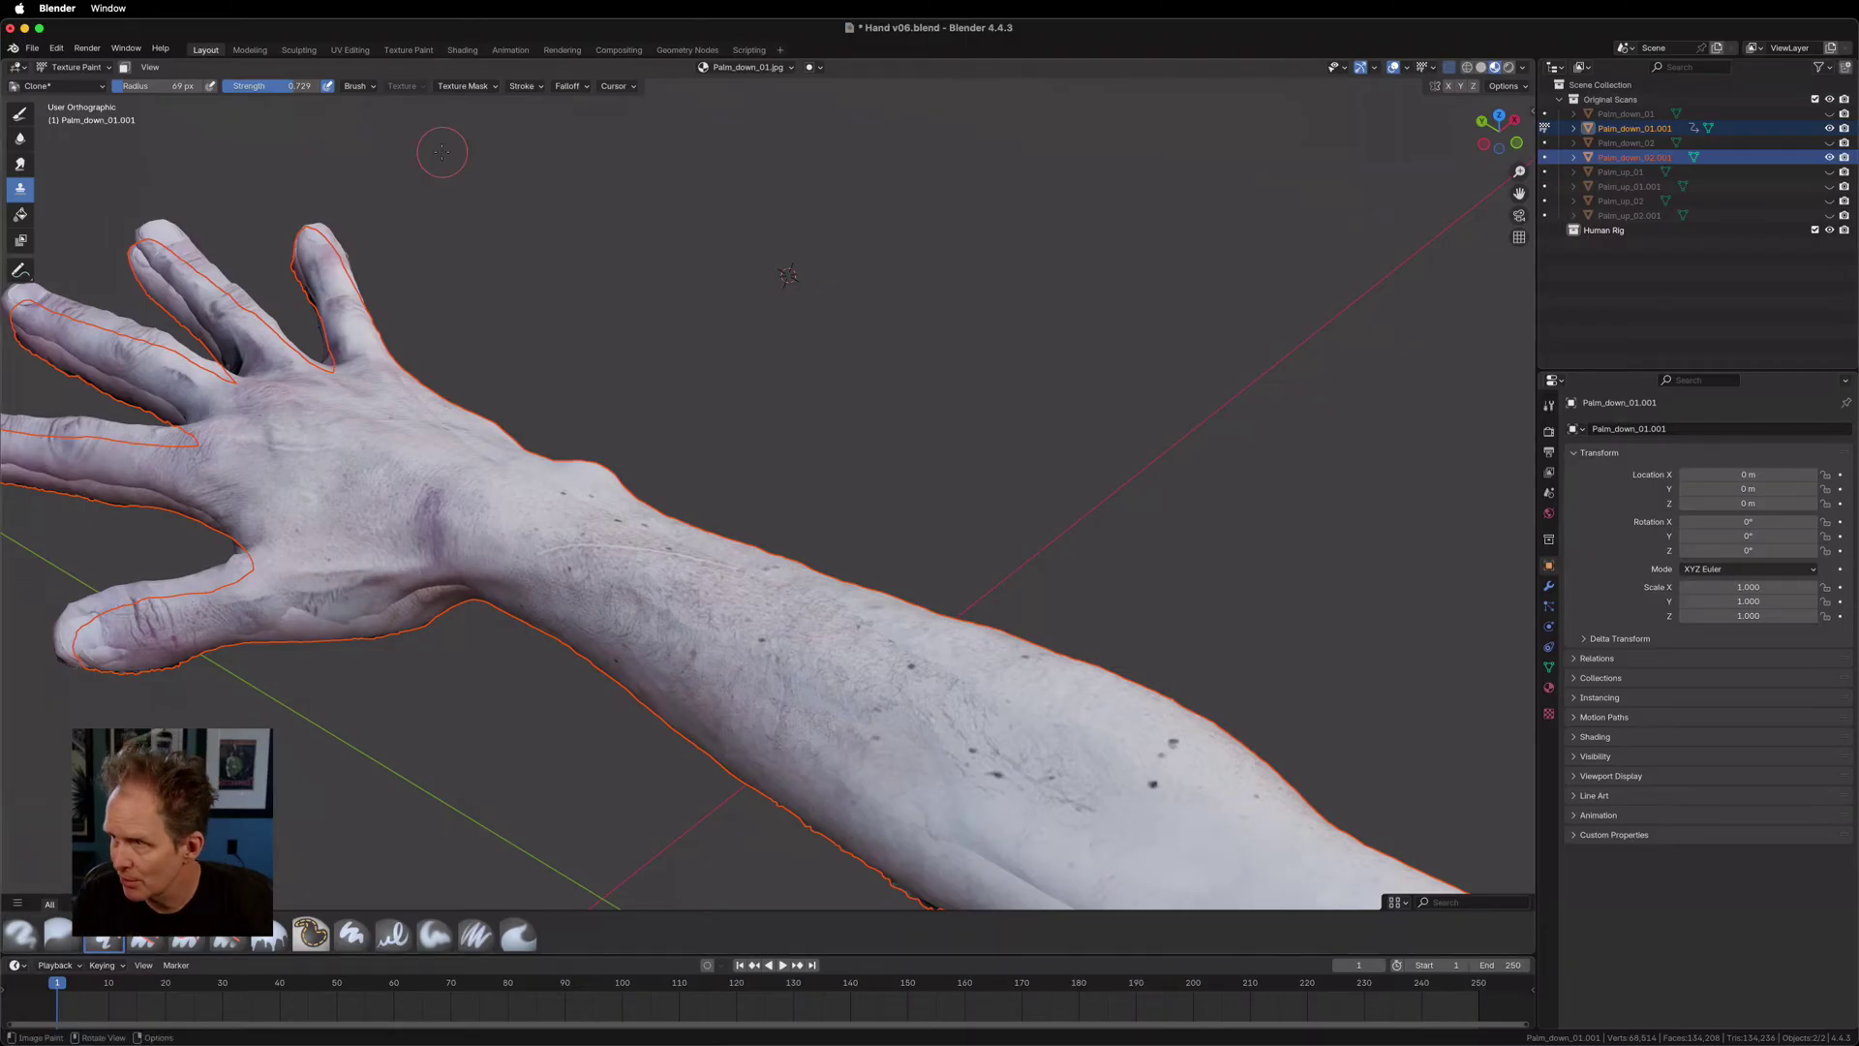
{"action": "left_click", "coordinate": [1830, 158]}
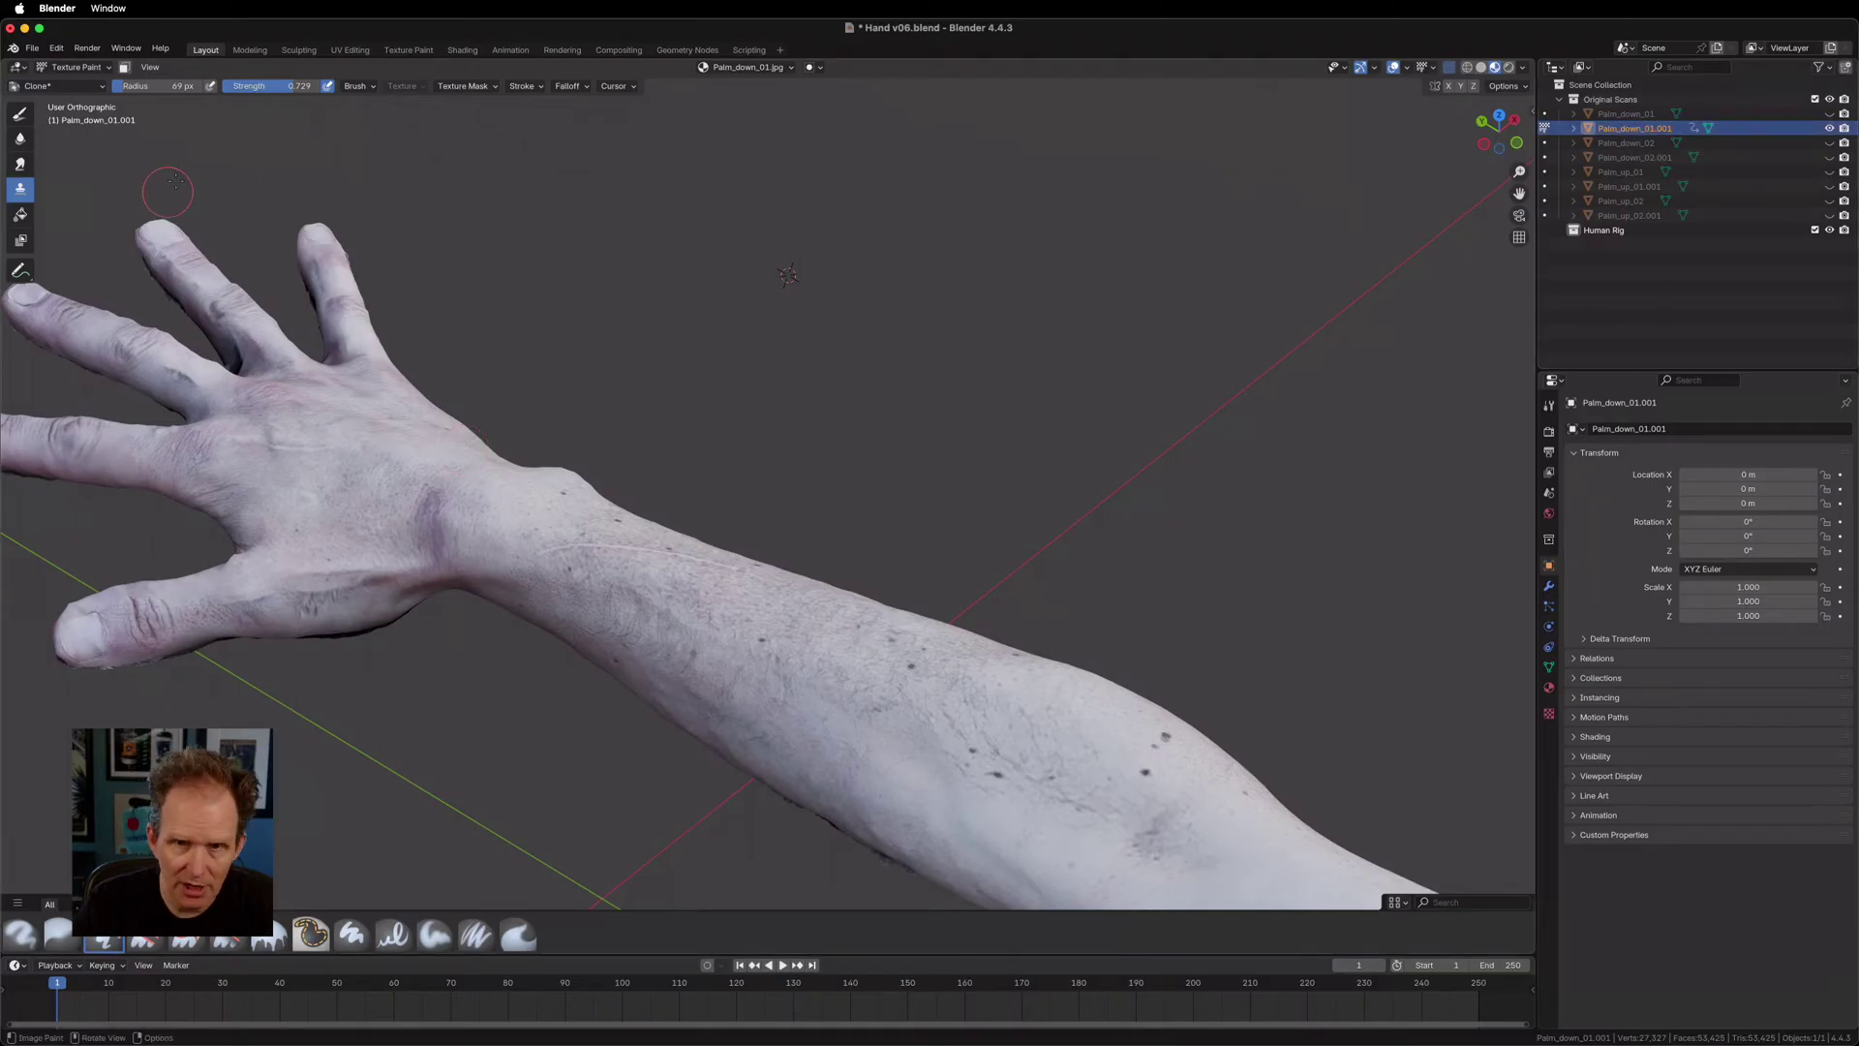
{"action": "left_click", "coordinate": [78, 68]}
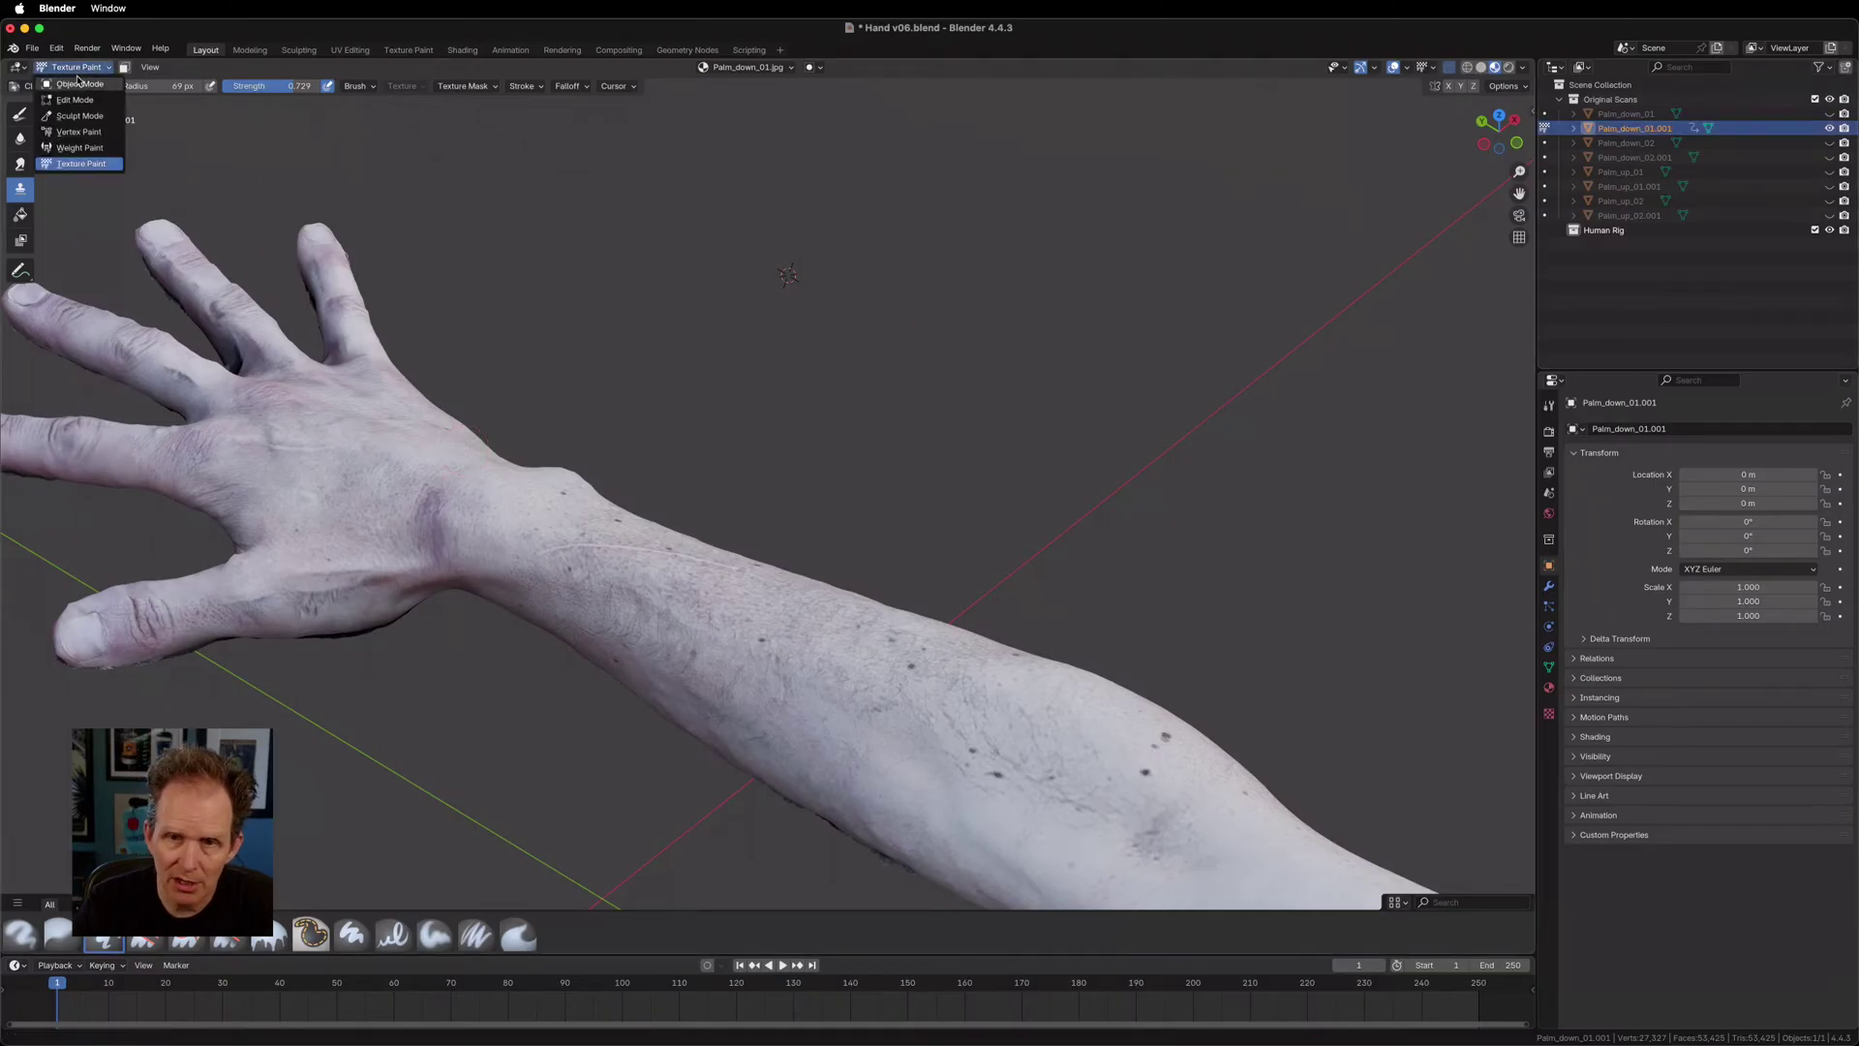
{"action": "left_click", "coordinate": [78, 85]}
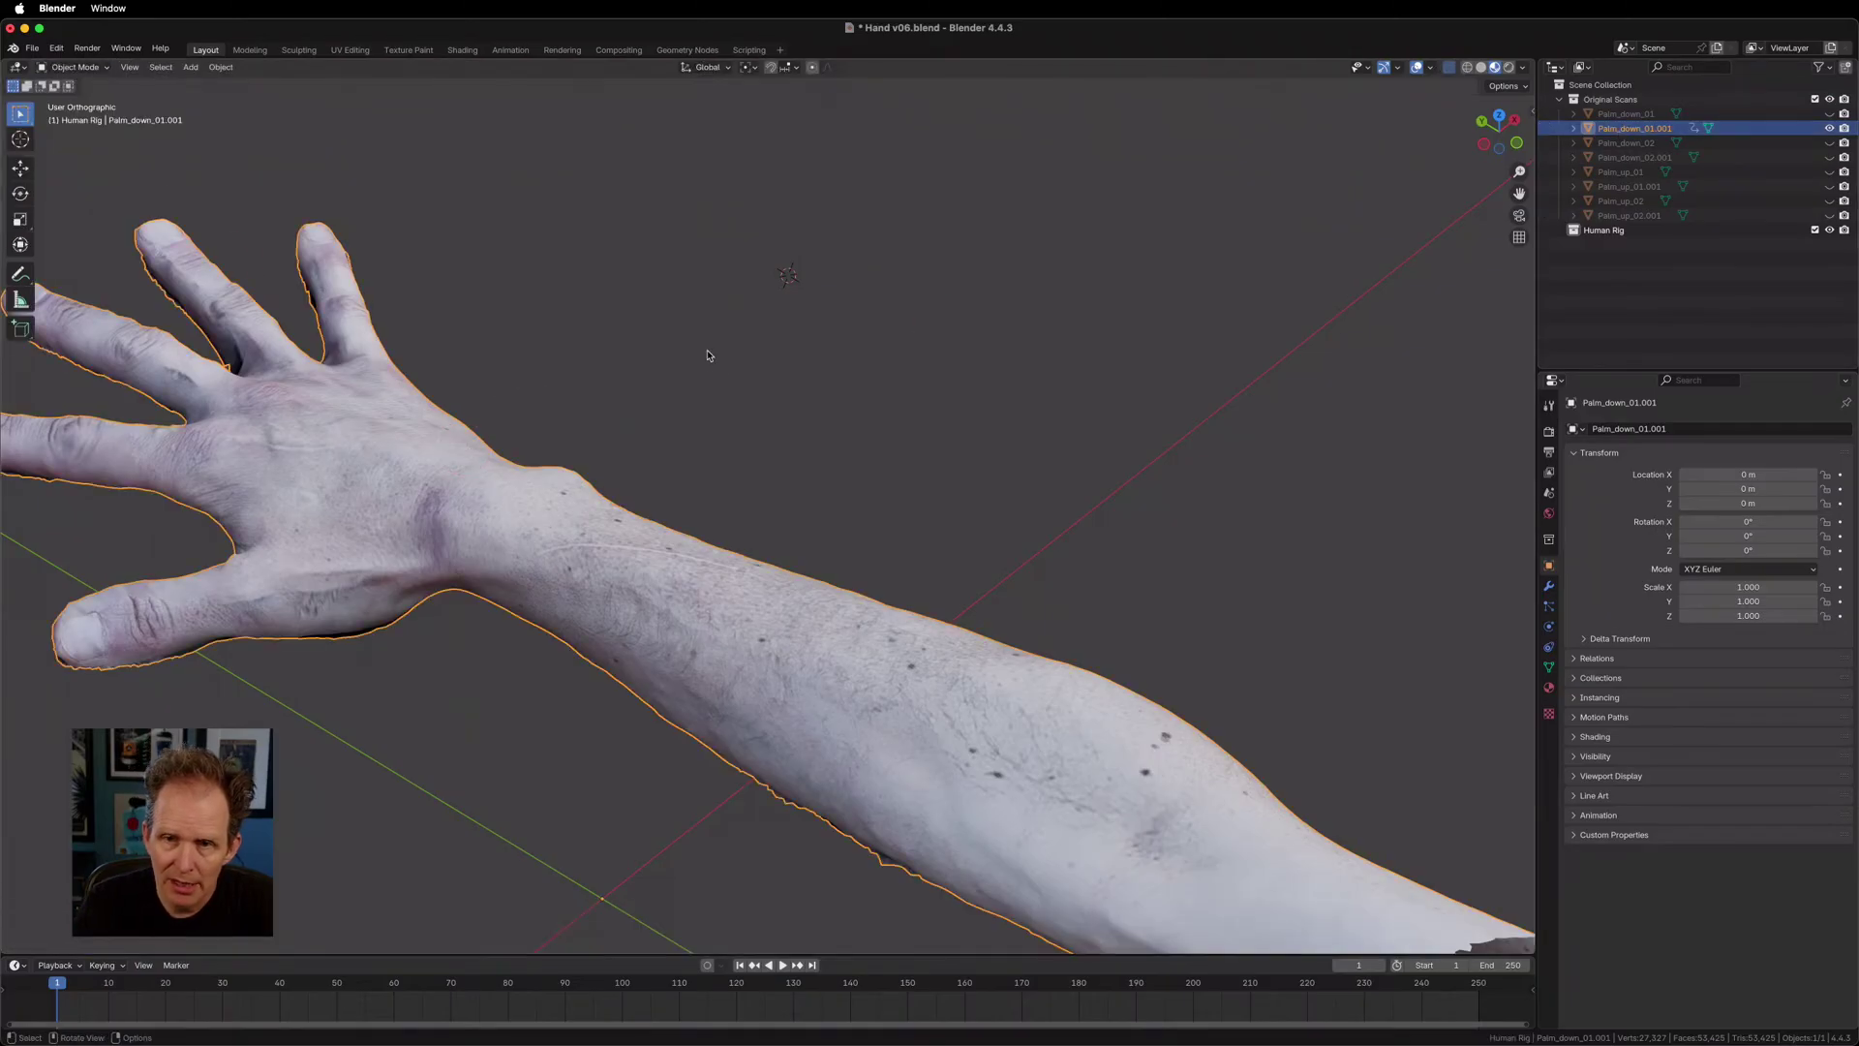
Duplicate the Palm_down_01.001 and Palm_down_02.001 scans in place and hide both originals.
{"action": "key", "text": "shift+d"}
{"action": "right_click", "coordinate": [889, 434]}
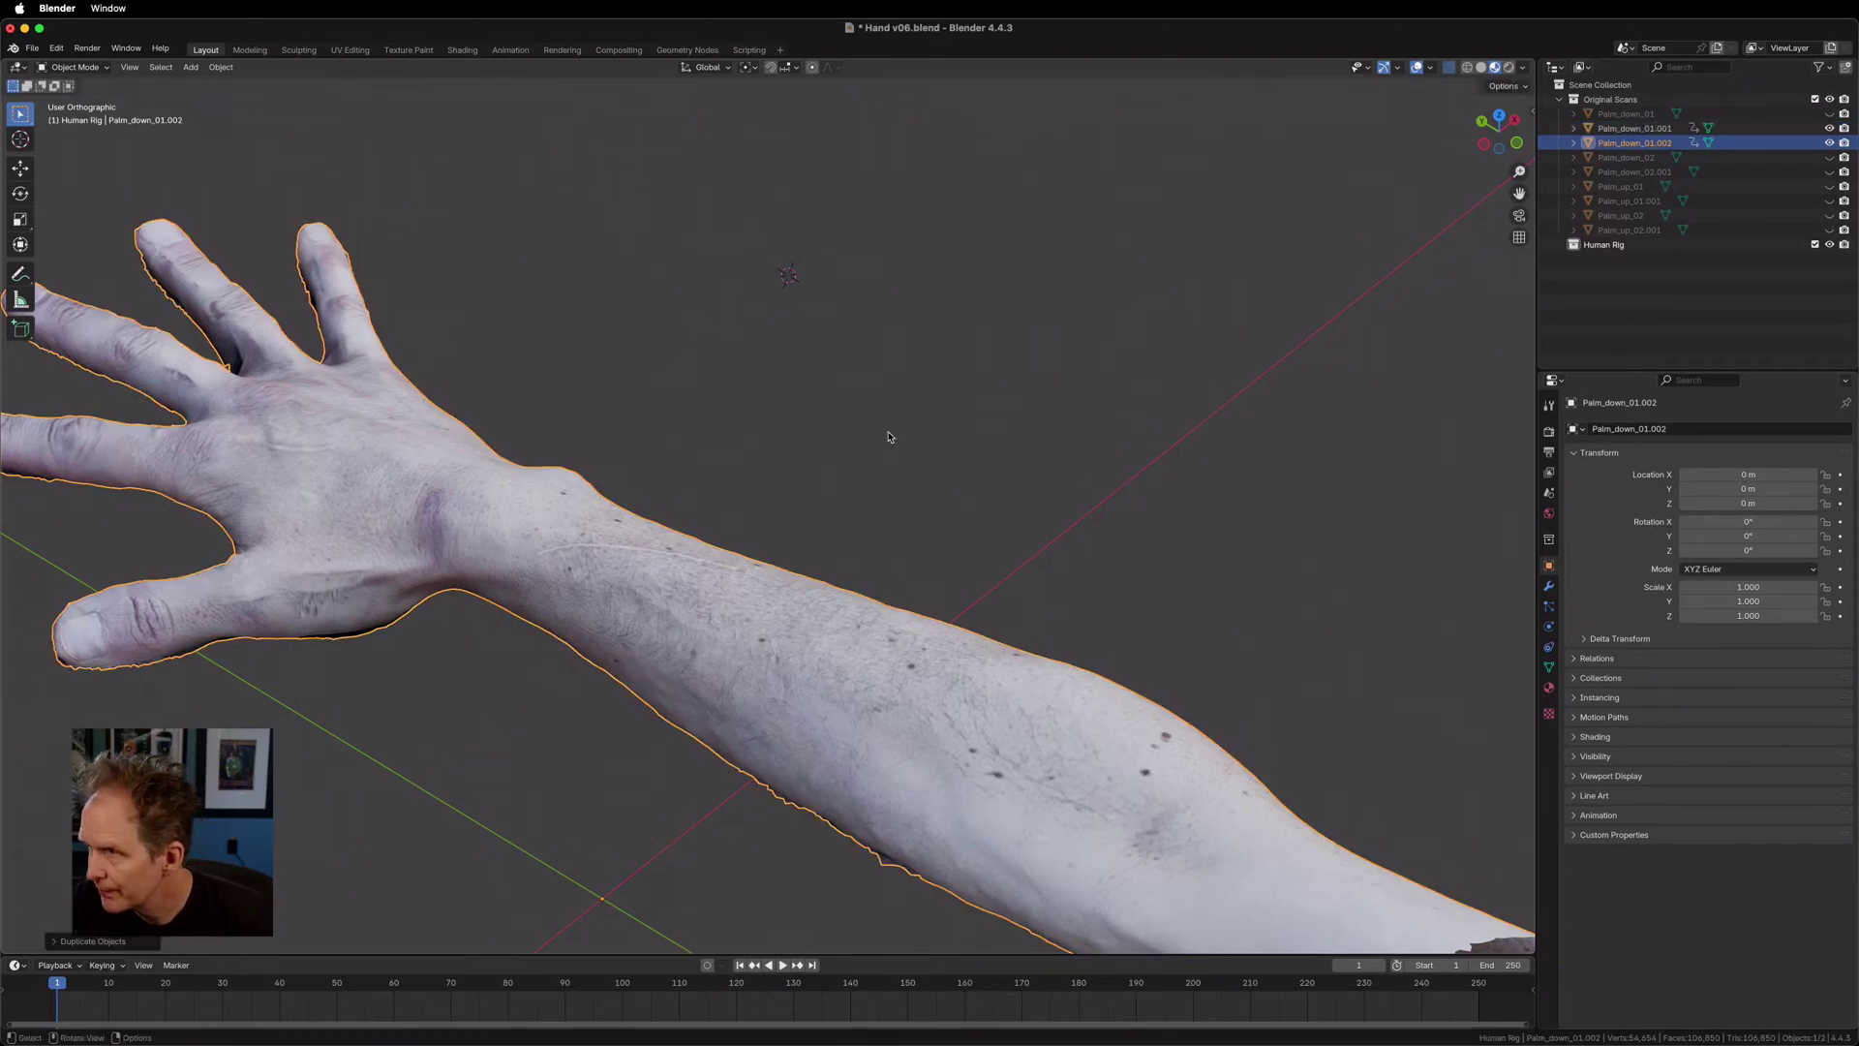
{"action": "left_click", "coordinate": [1616, 174]}
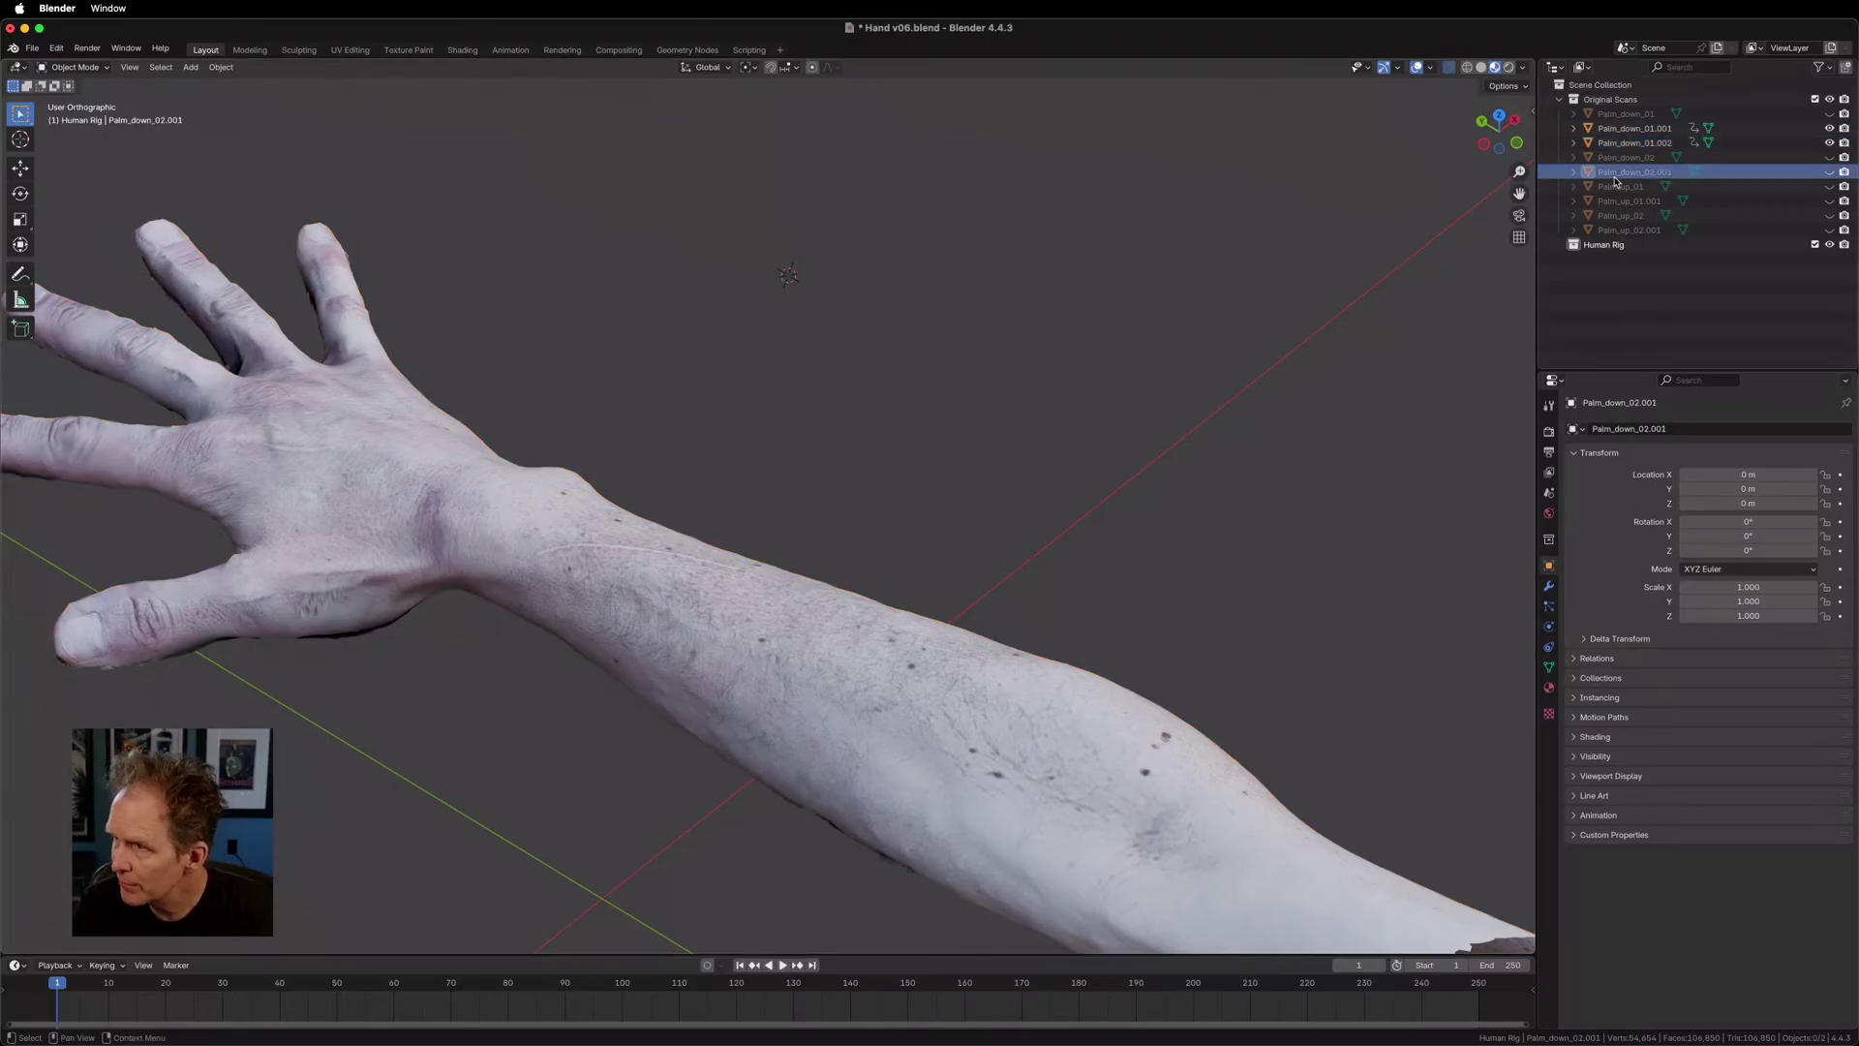
{"action": "left_click", "coordinate": [1829, 172]}
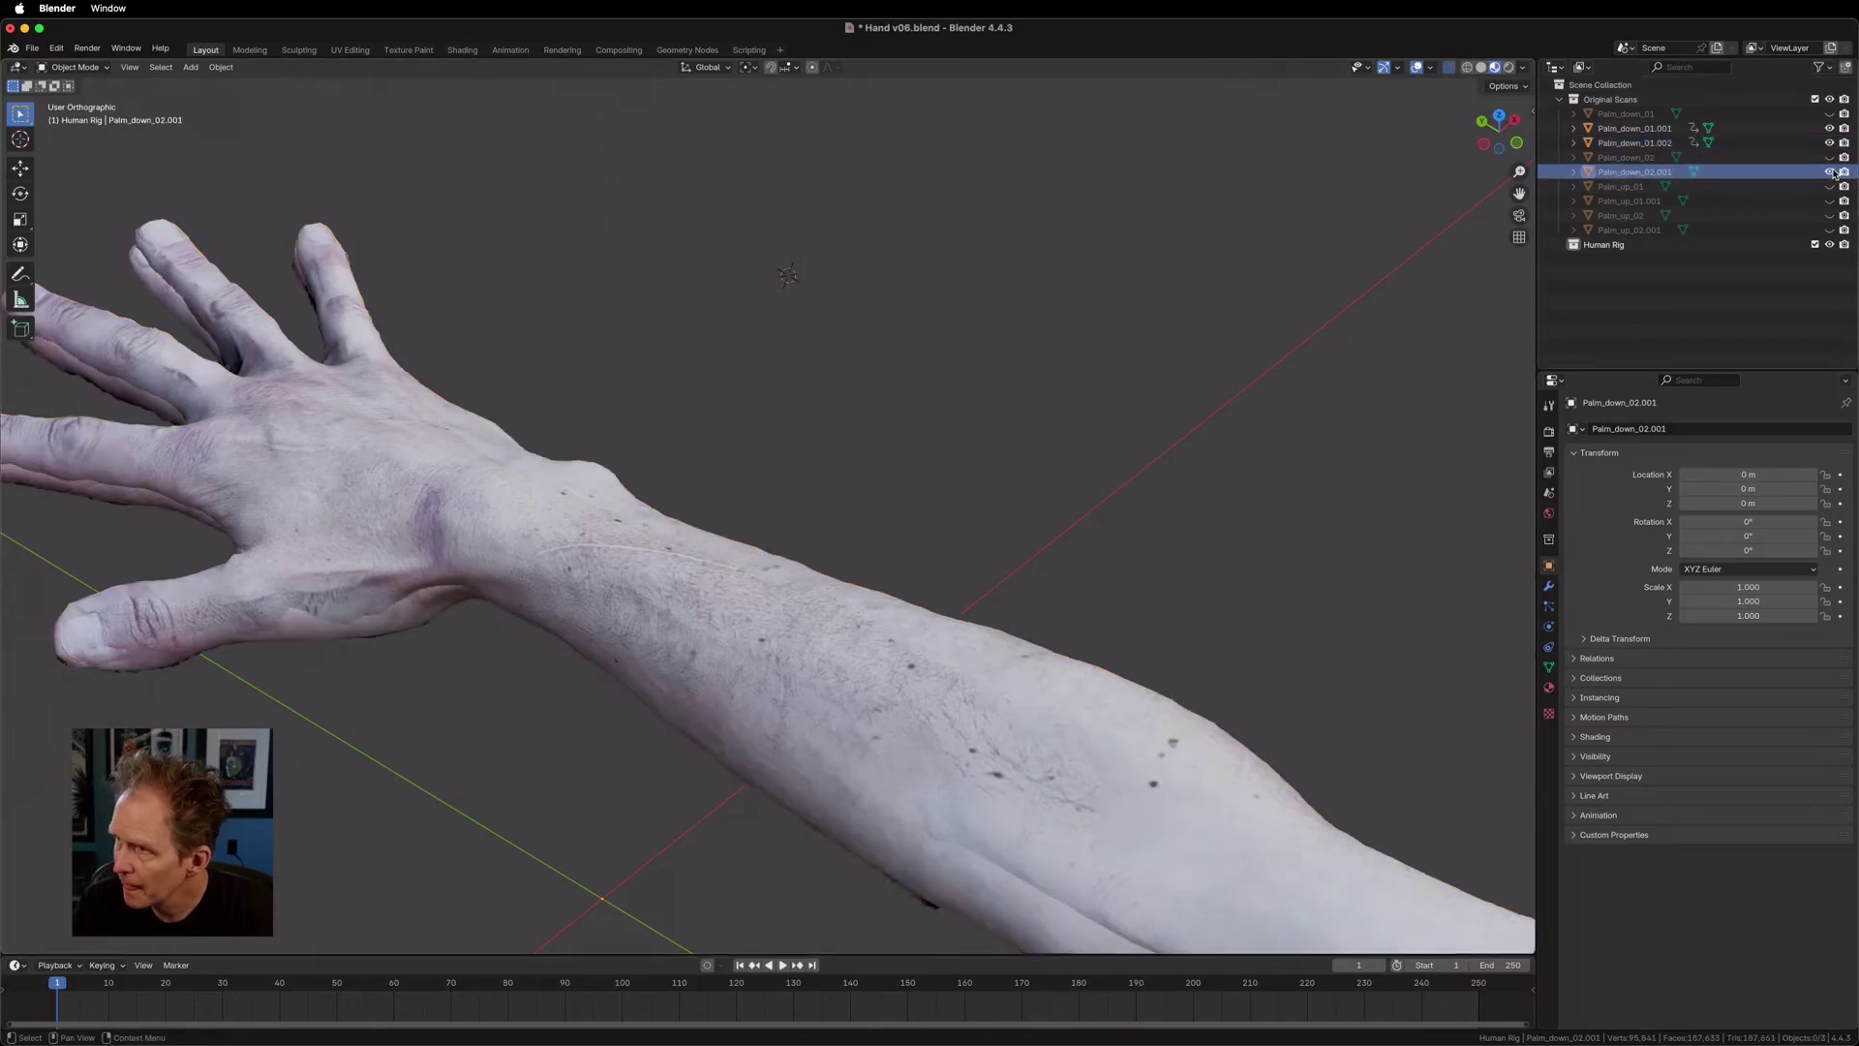
{"action": "left_click", "coordinate": [1650, 177]}
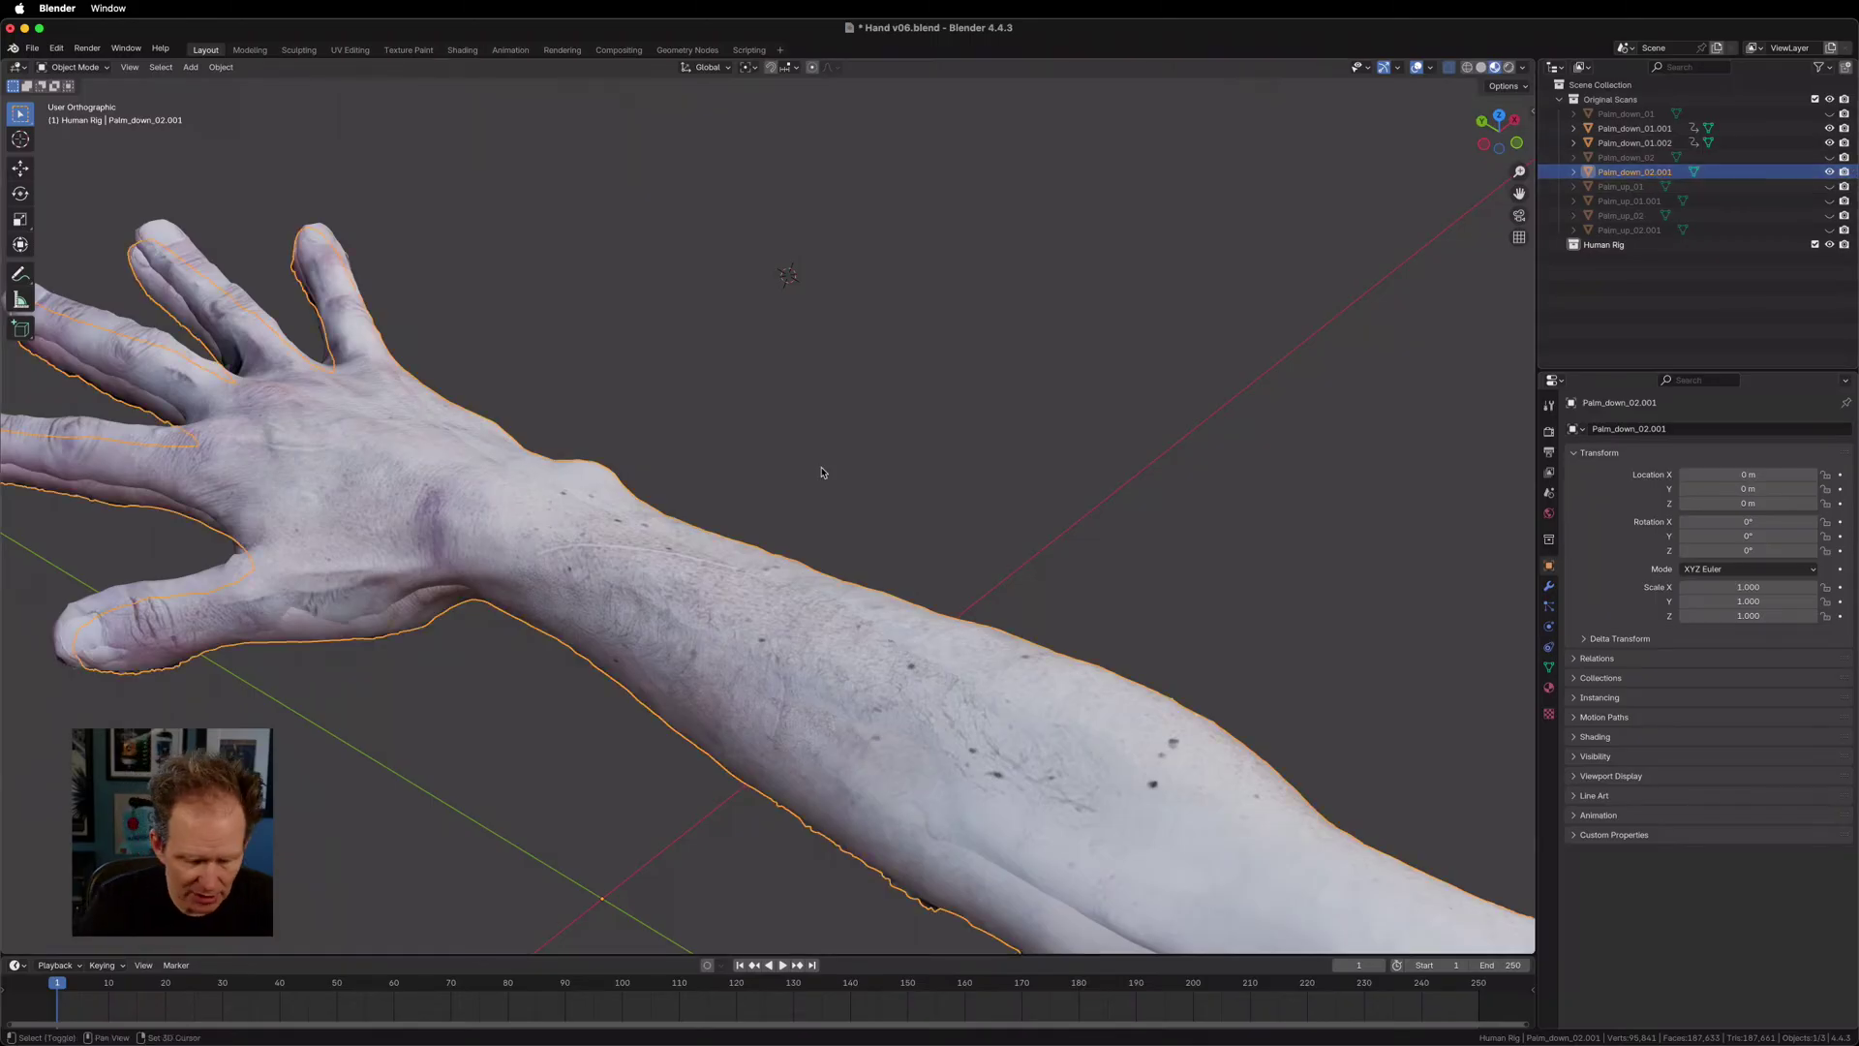
{"action": "key", "text": "shift+d"}
{"action": "key", "text": "Escape"}
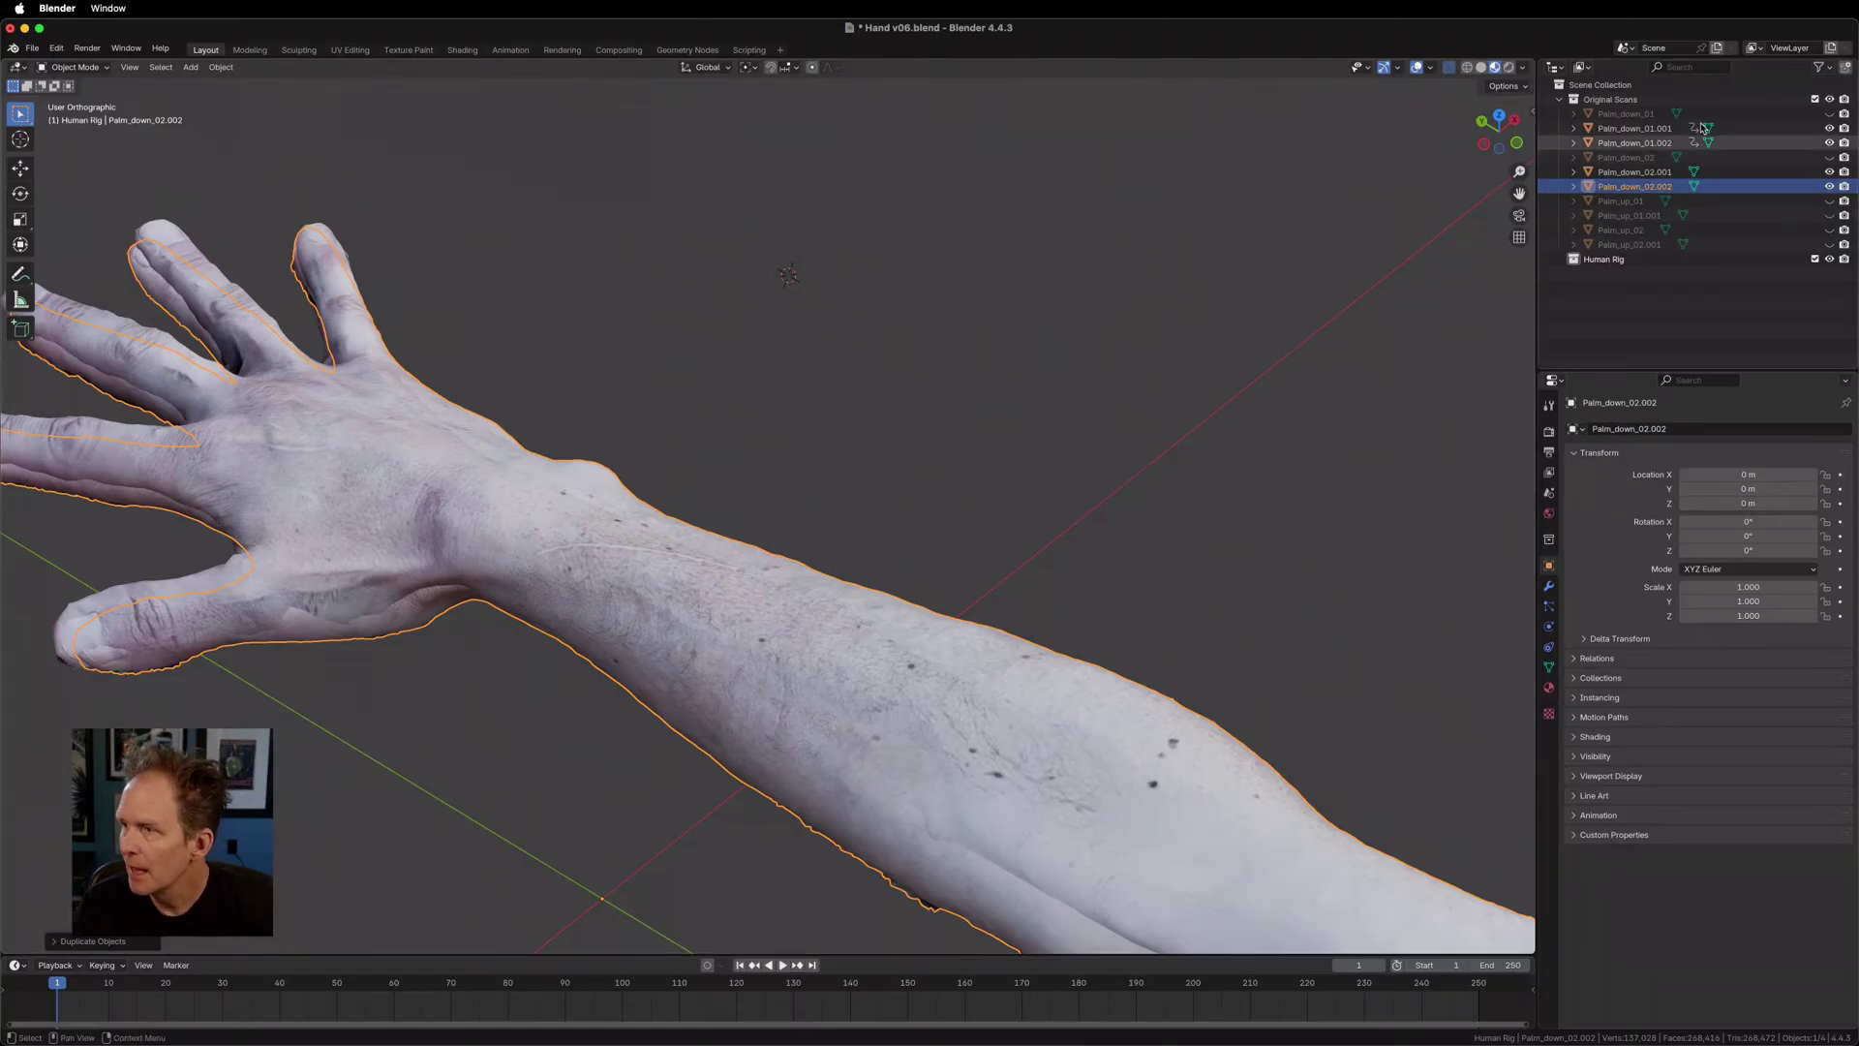
{"action": "left_click", "coordinate": [1830, 128]}
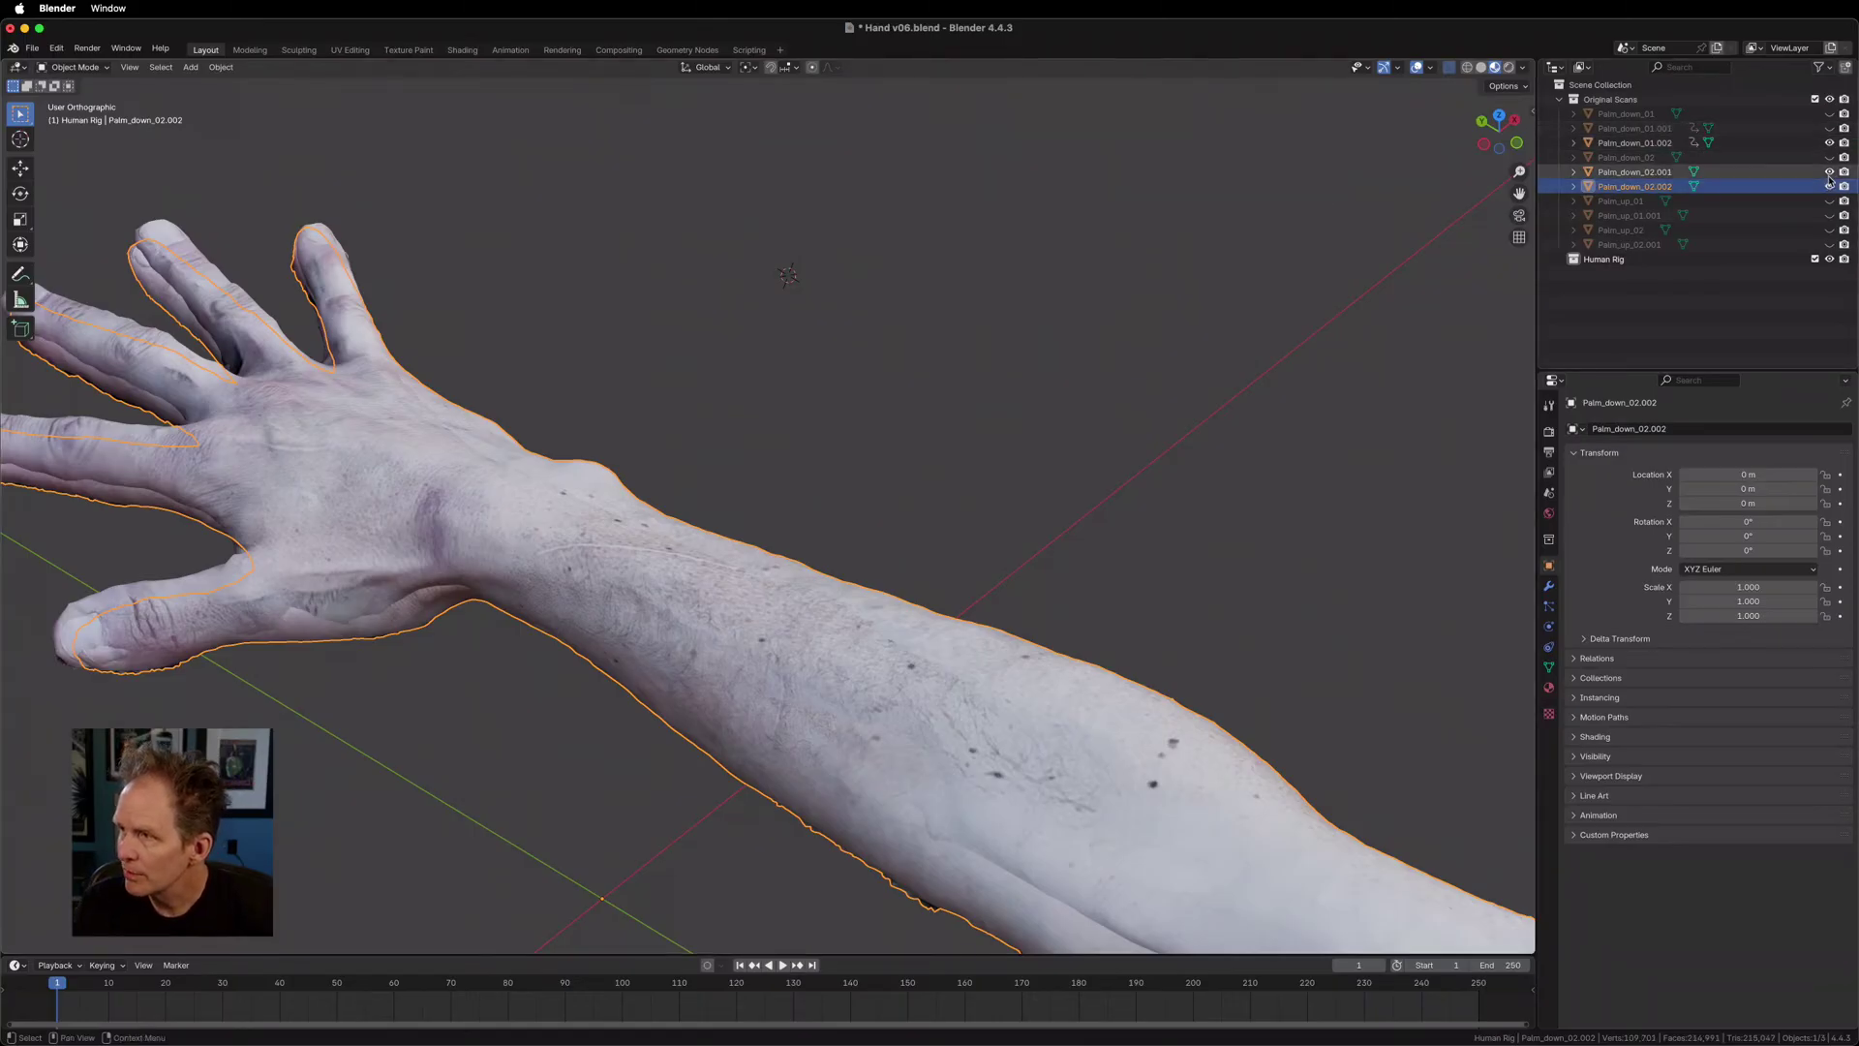
{"action": "left_click", "coordinate": [1830, 171]}
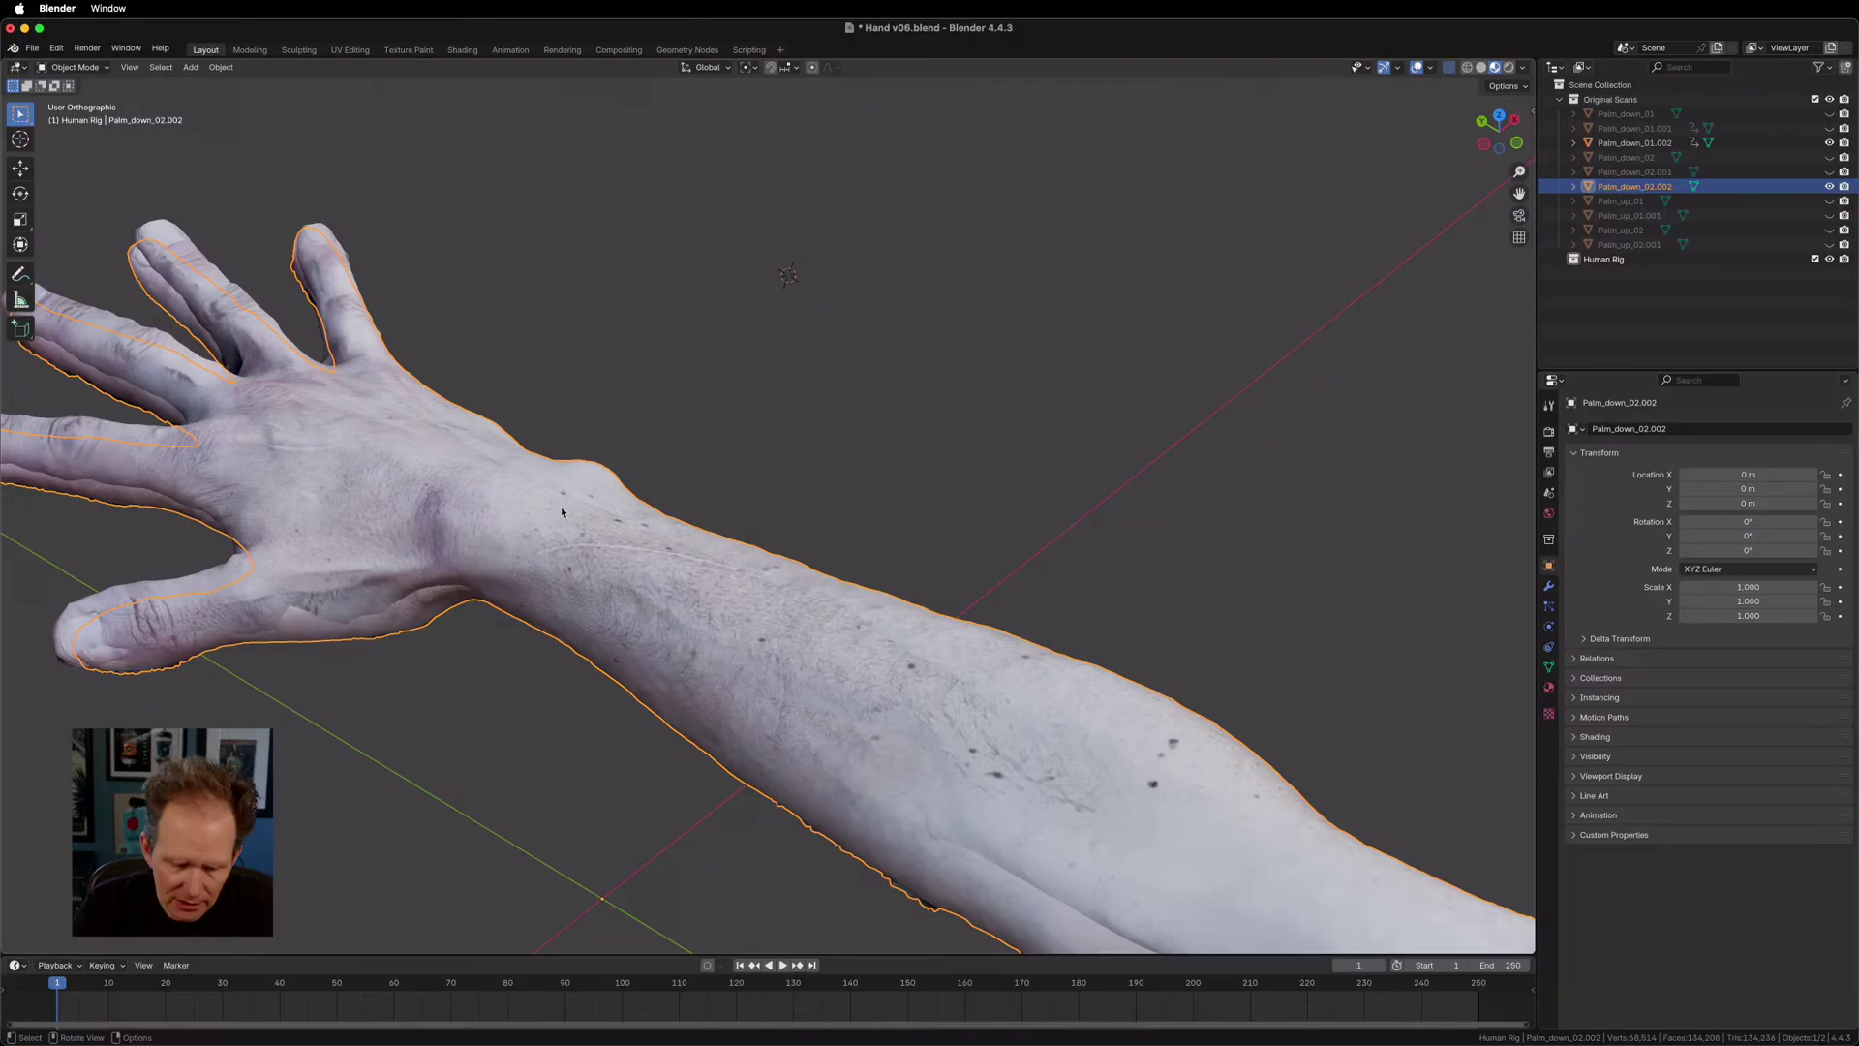
Move the Palm_down_02.002 scan about 0.205 m along the X axis so it sits beside the other arm.
{"action": "key", "text": "g"}
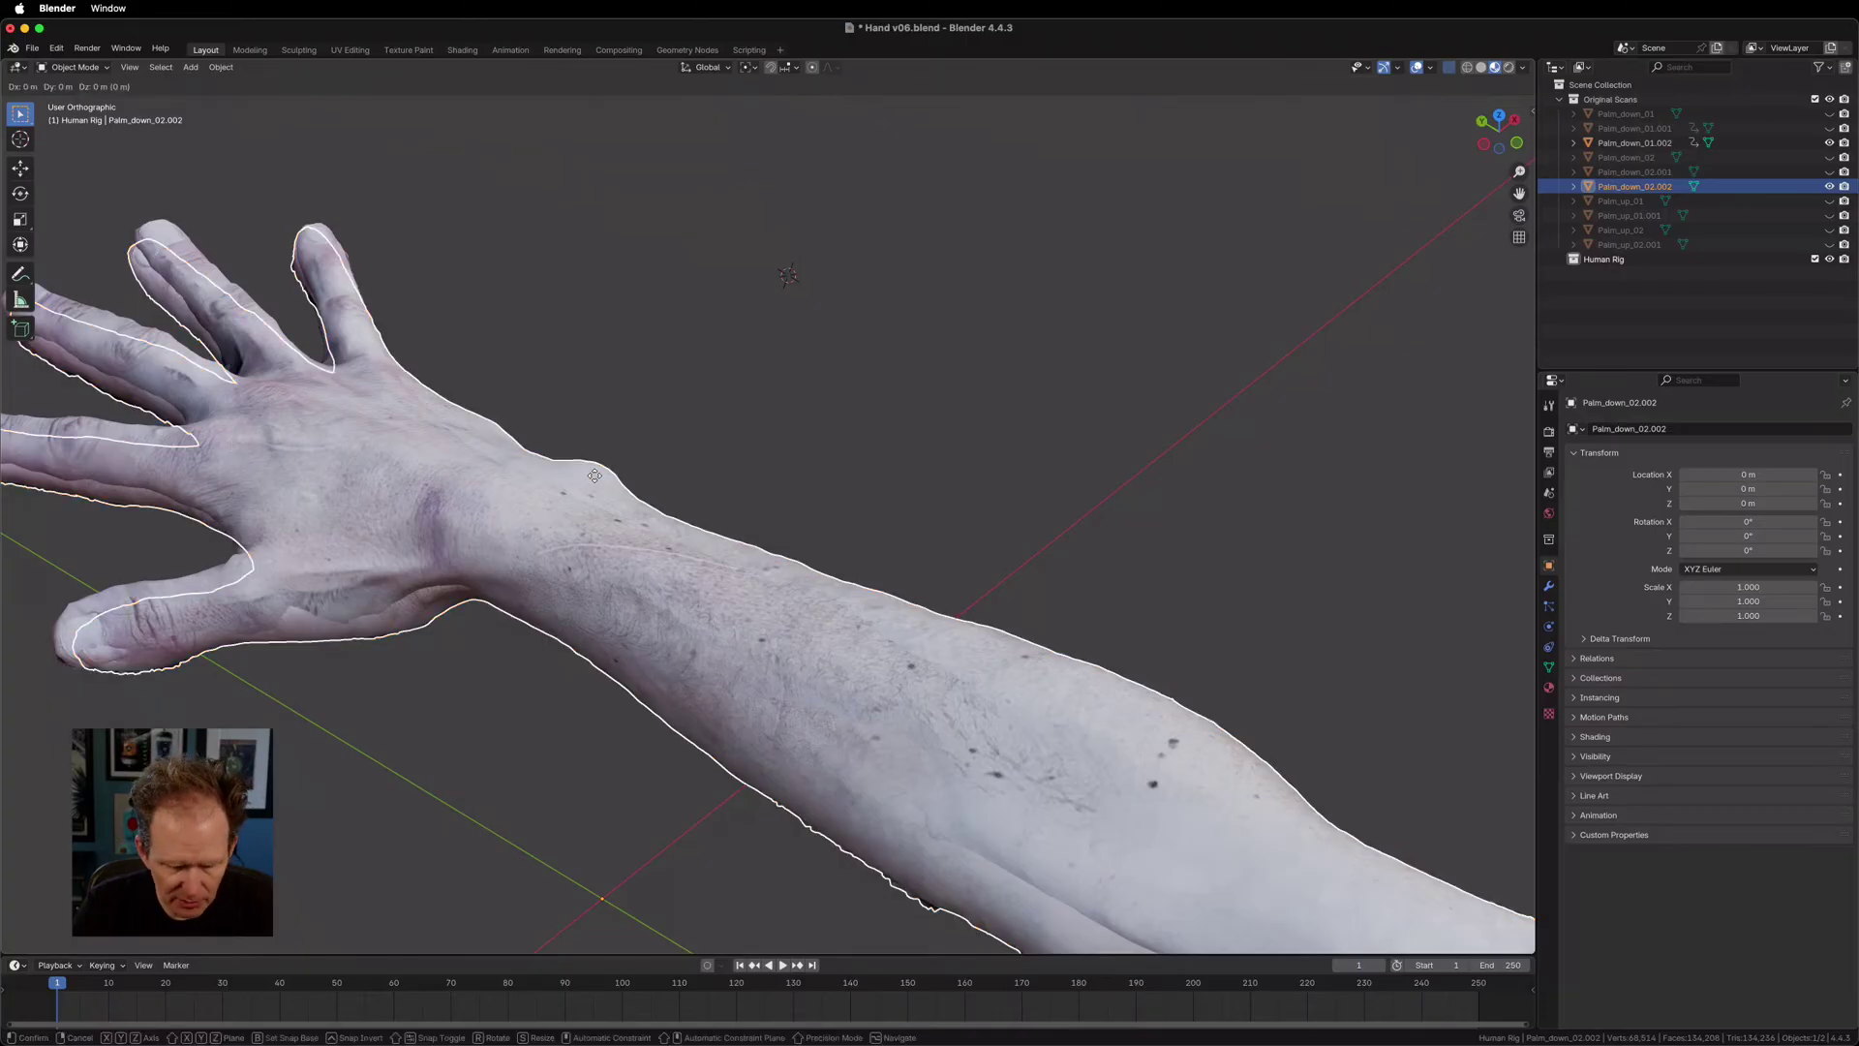
{"action": "key", "text": "x"}
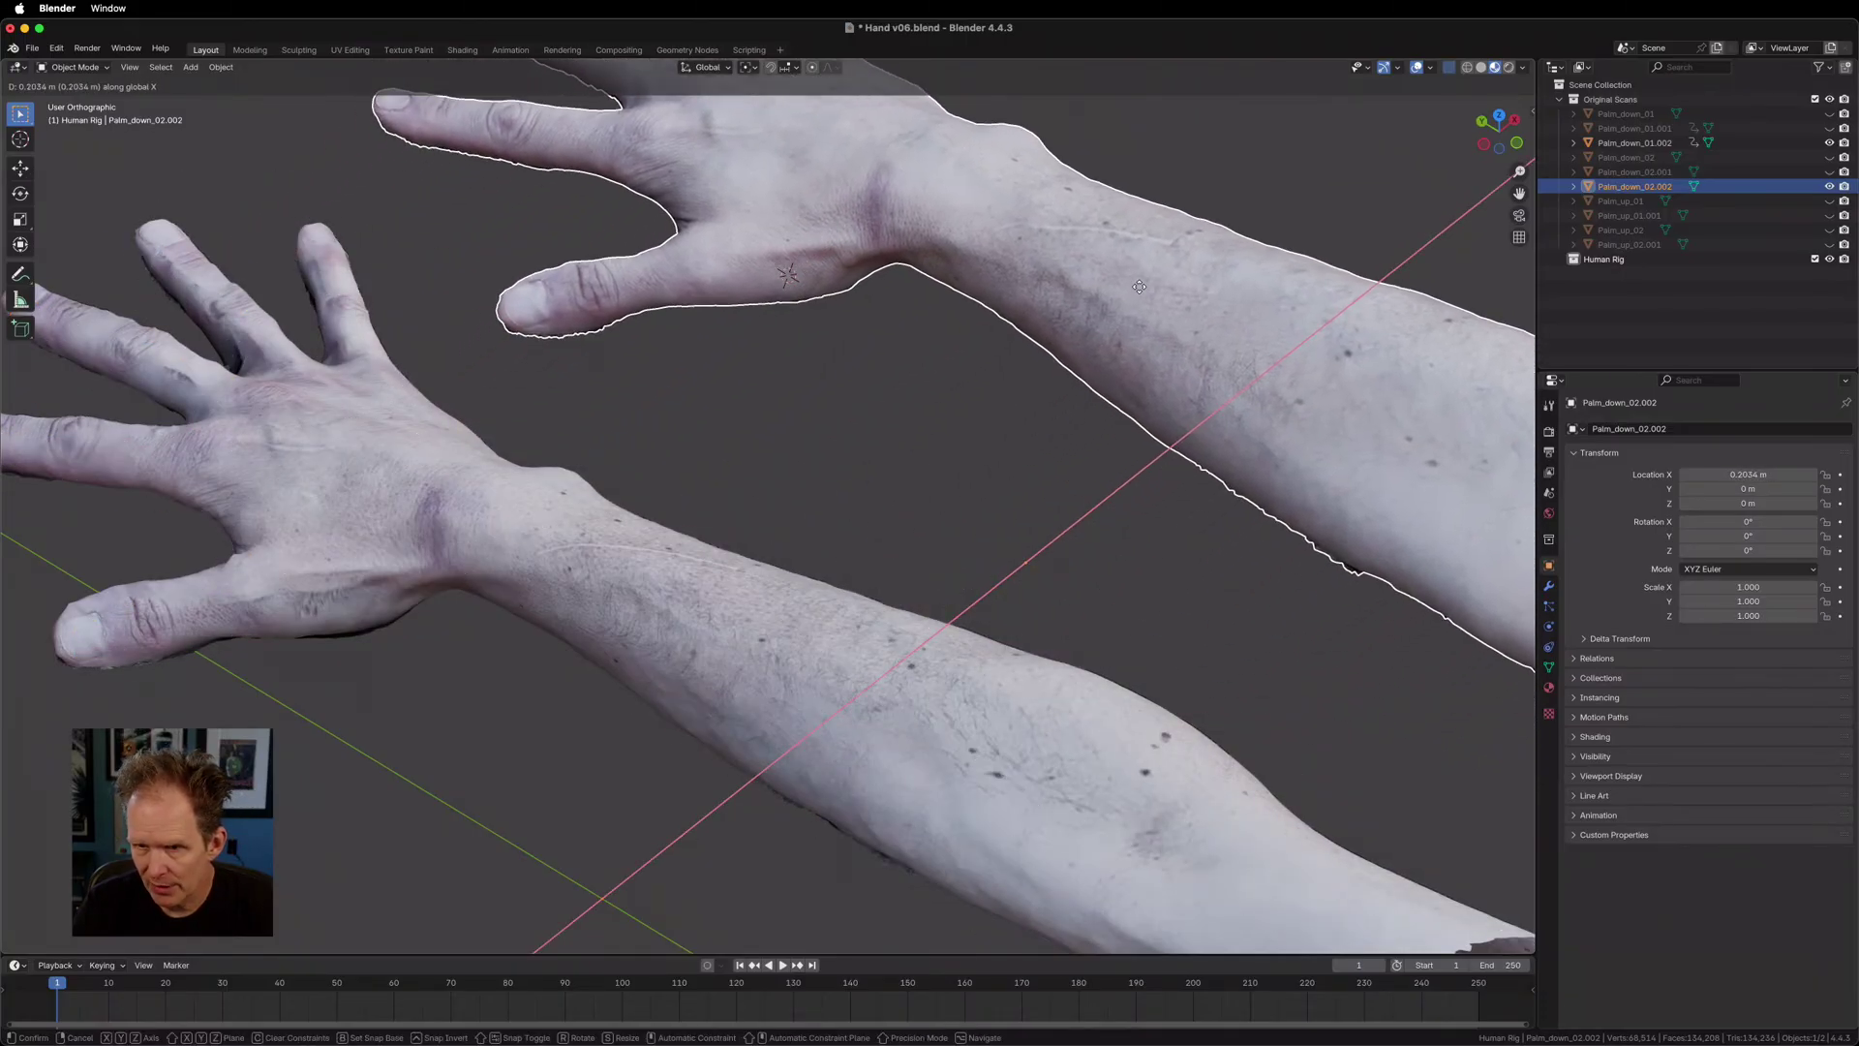
{"action": "left_click", "coordinate": [1141, 287]}
Select Palm_down_01.002 and Palm_down_02.002 with the latter active, and join them into one mesh object.
{"action": "mouse_move", "coordinate": [930, 505]}
{"action": "middle_mouse_down"}
{"action": "mouse_move", "coordinate": [909, 532]}
{"action": "mouse_move", "coordinate": [903, 514]}
{"action": "middle_mouse_up"}
{"action": "scroll", "coordinate": [903, 515], "scroll_direction": "down", "scroll_amount": 3}
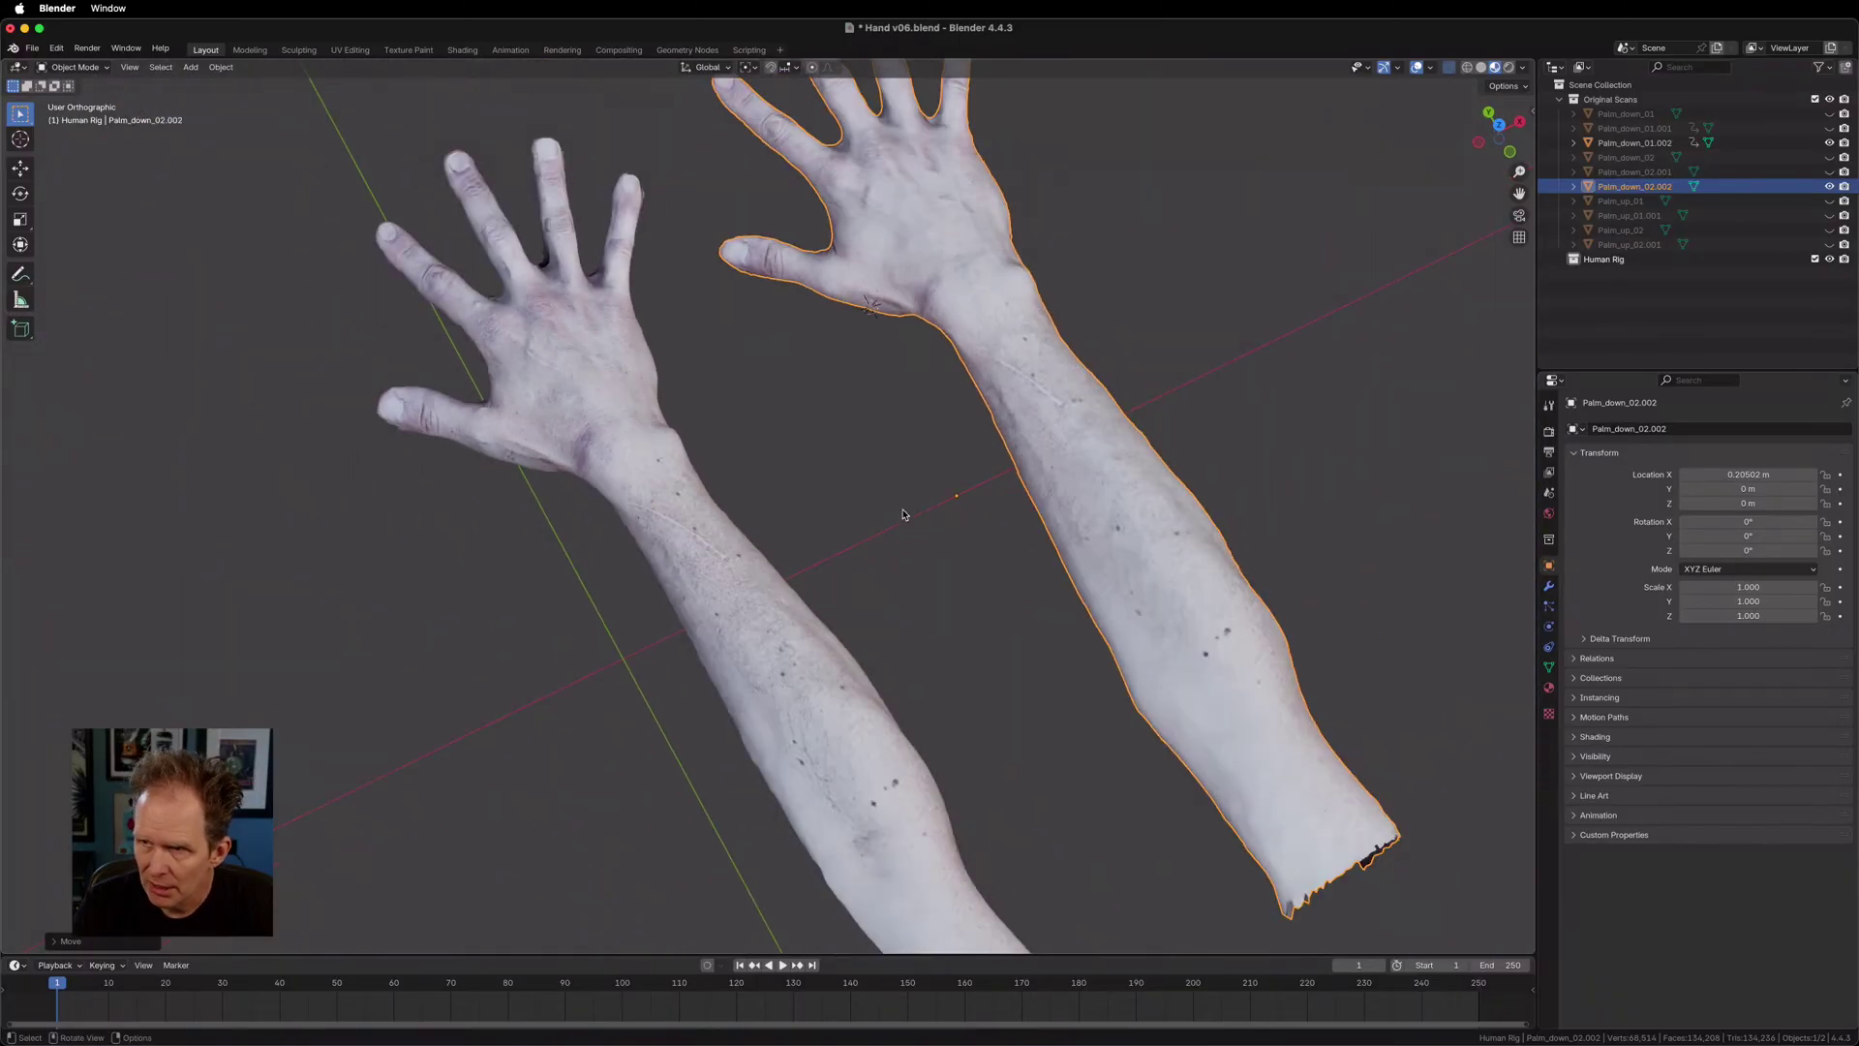
{"action": "scroll", "coordinate": [904, 516], "scroll_direction": "up", "scroll_amount": 1}
{"action": "scroll", "coordinate": [904, 516], "scroll_direction": "down", "scroll_amount": 1}
{"action": "middle_click_drag", "start_coordinate": [858, 486], "coordinate": [817, 485]}
{"action": "left_click", "coordinate": [557, 462], "text": "shift"}
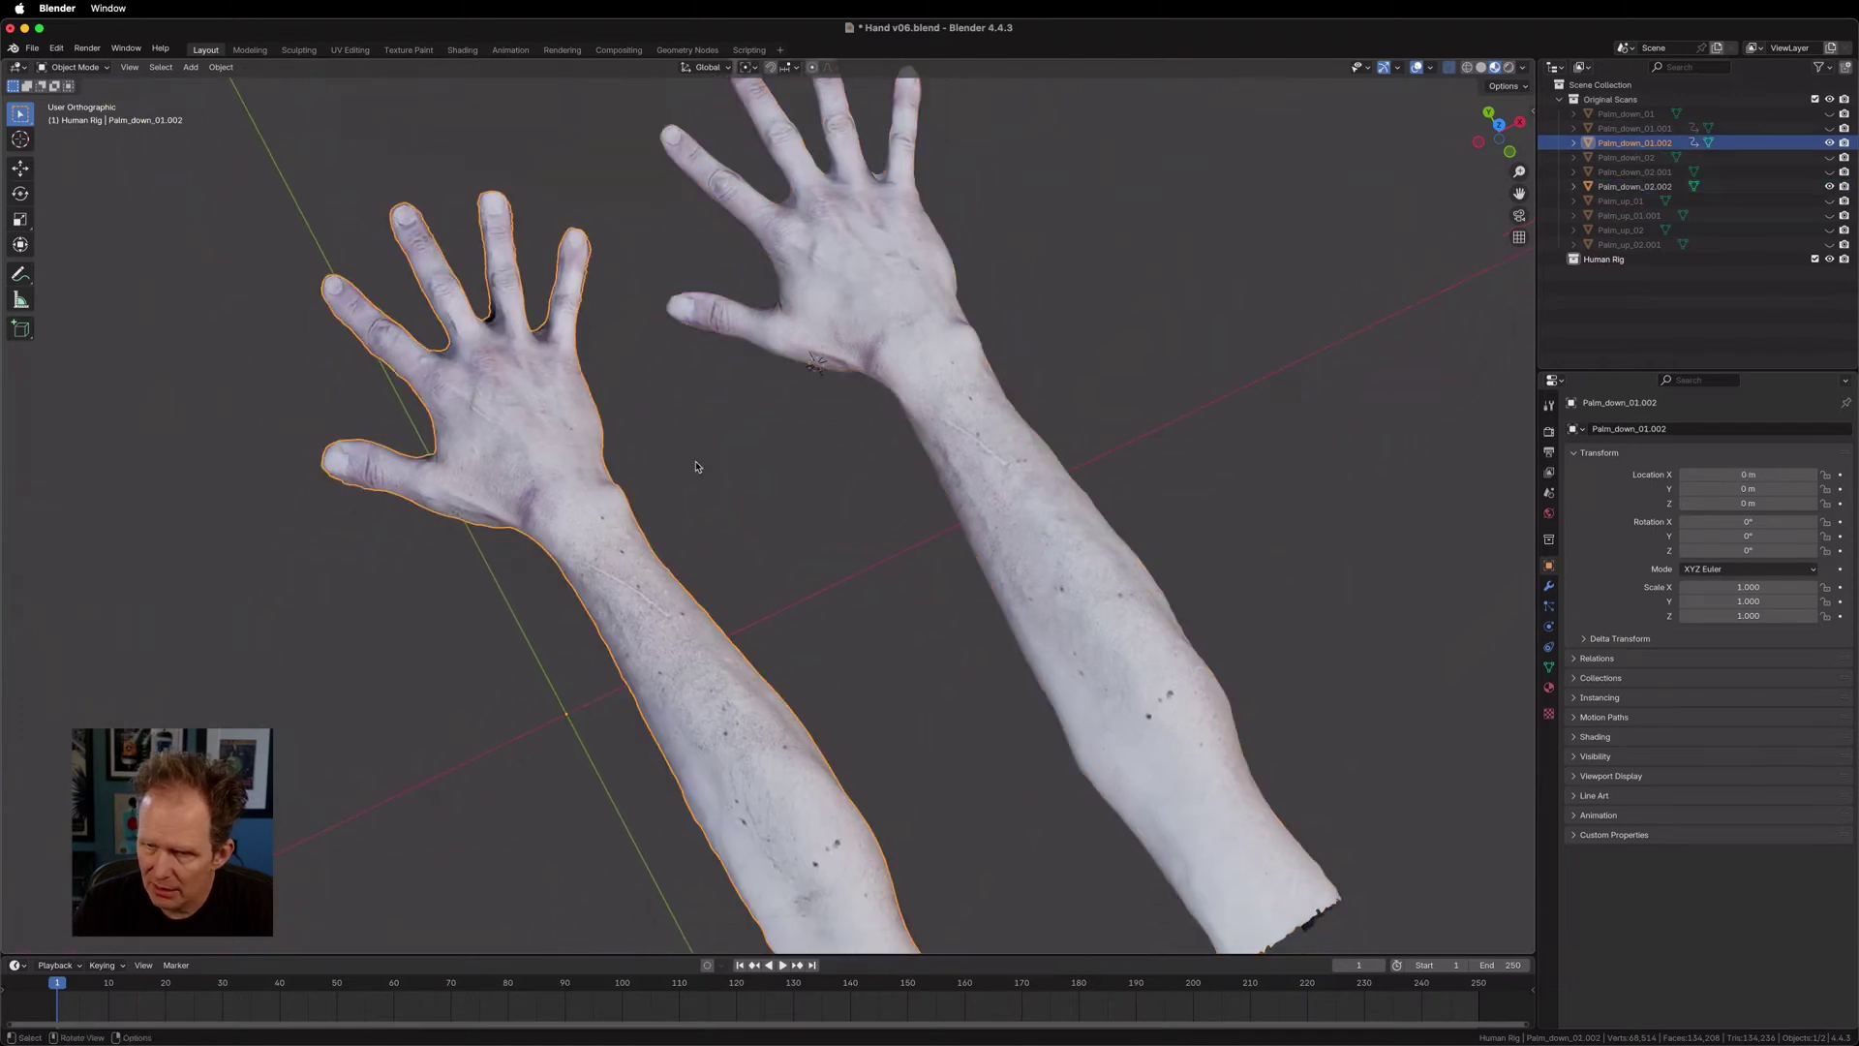
{"action": "left_click", "coordinate": [895, 302], "text": "shift"}
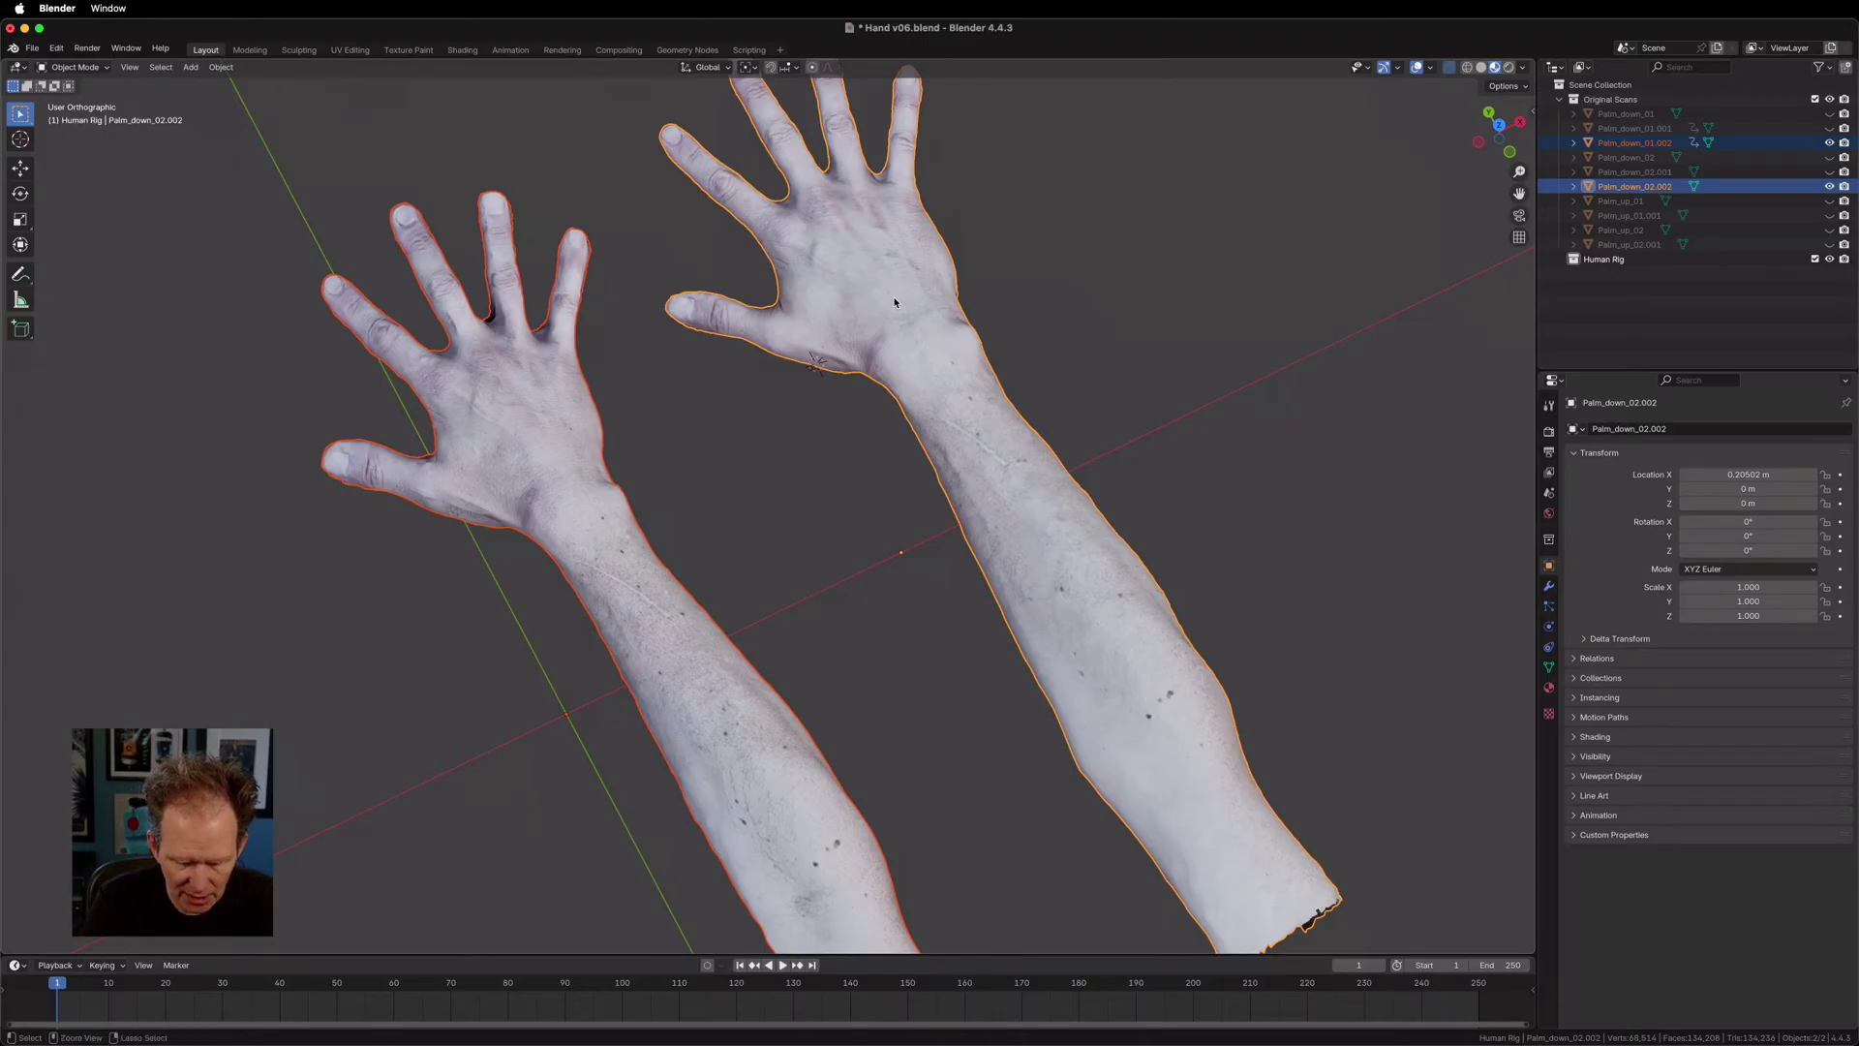
{"action": "key", "text": "ctrl+z"}
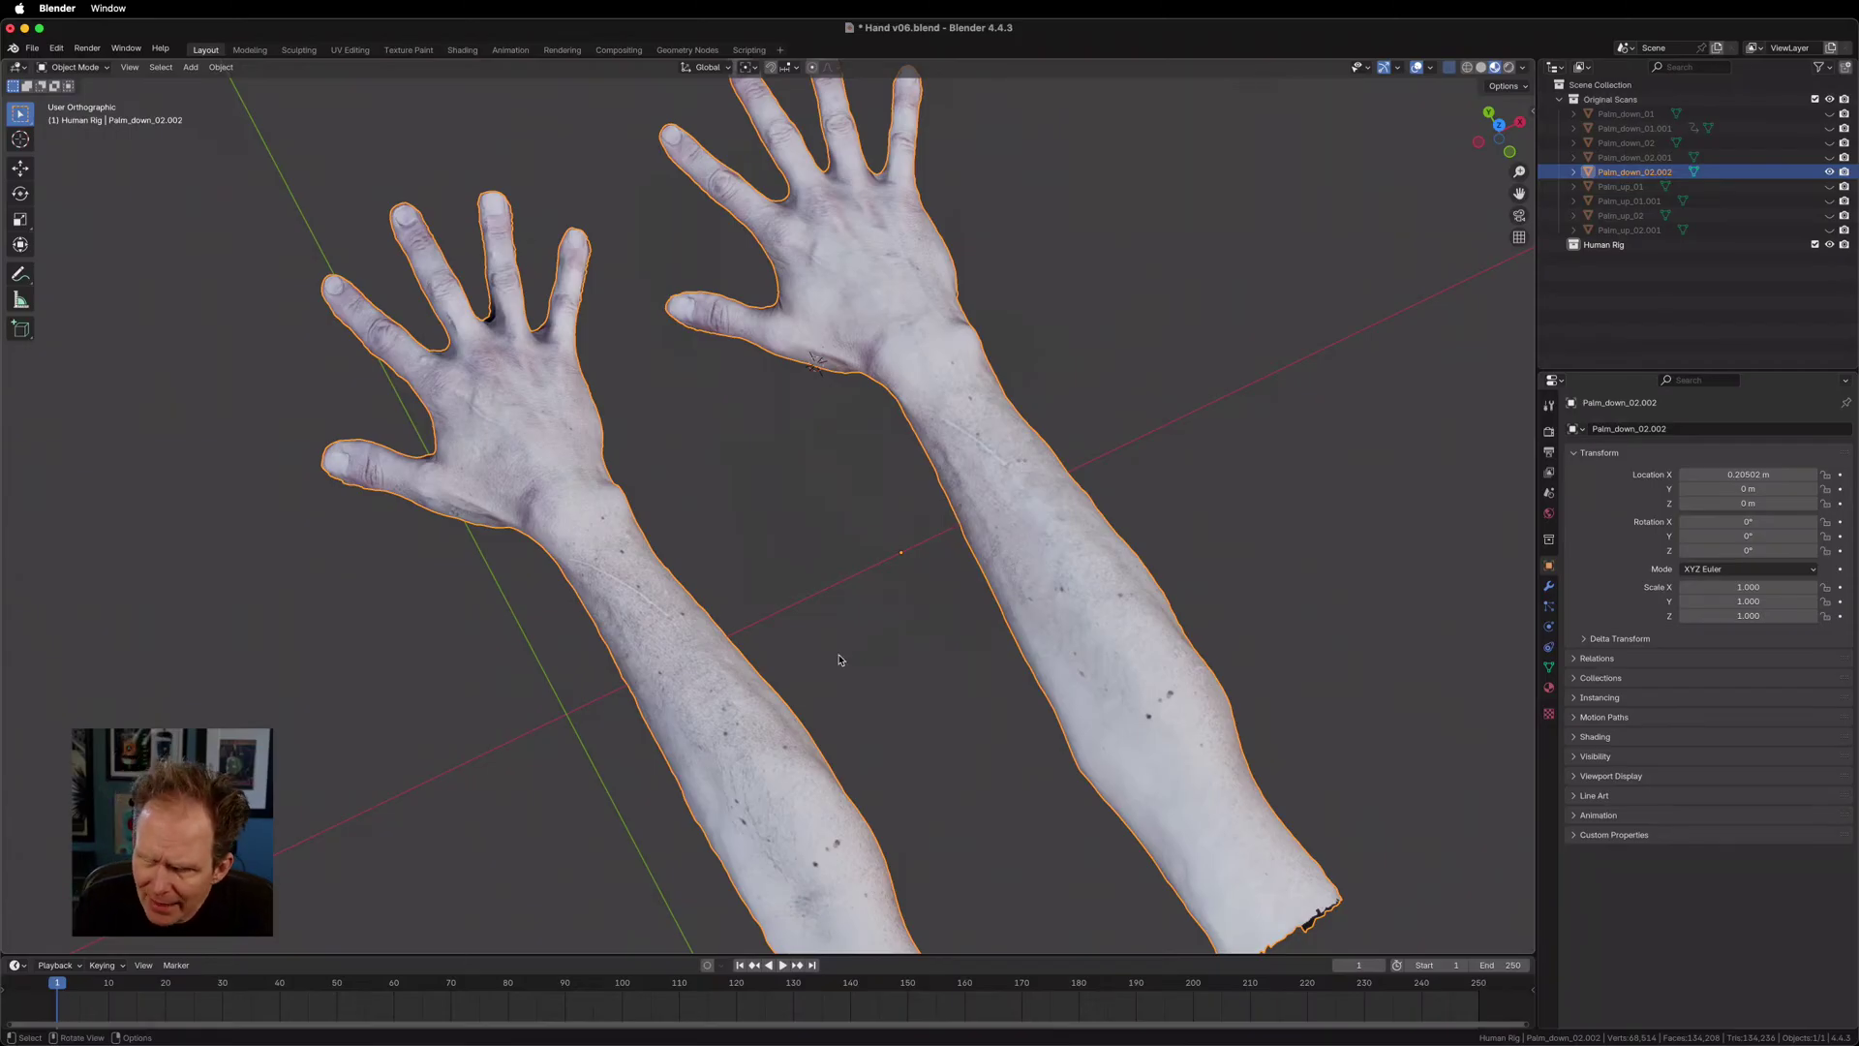
Switch the joined Palm_down_02.002 object to Texture Paint mode.
{"action": "scroll", "coordinate": [729, 686], "scroll_direction": "up", "scroll_amount": 3}
{"action": "middle_click_drag", "start_coordinate": [859, 547], "coordinate": [759, 493], "text": "shift"}
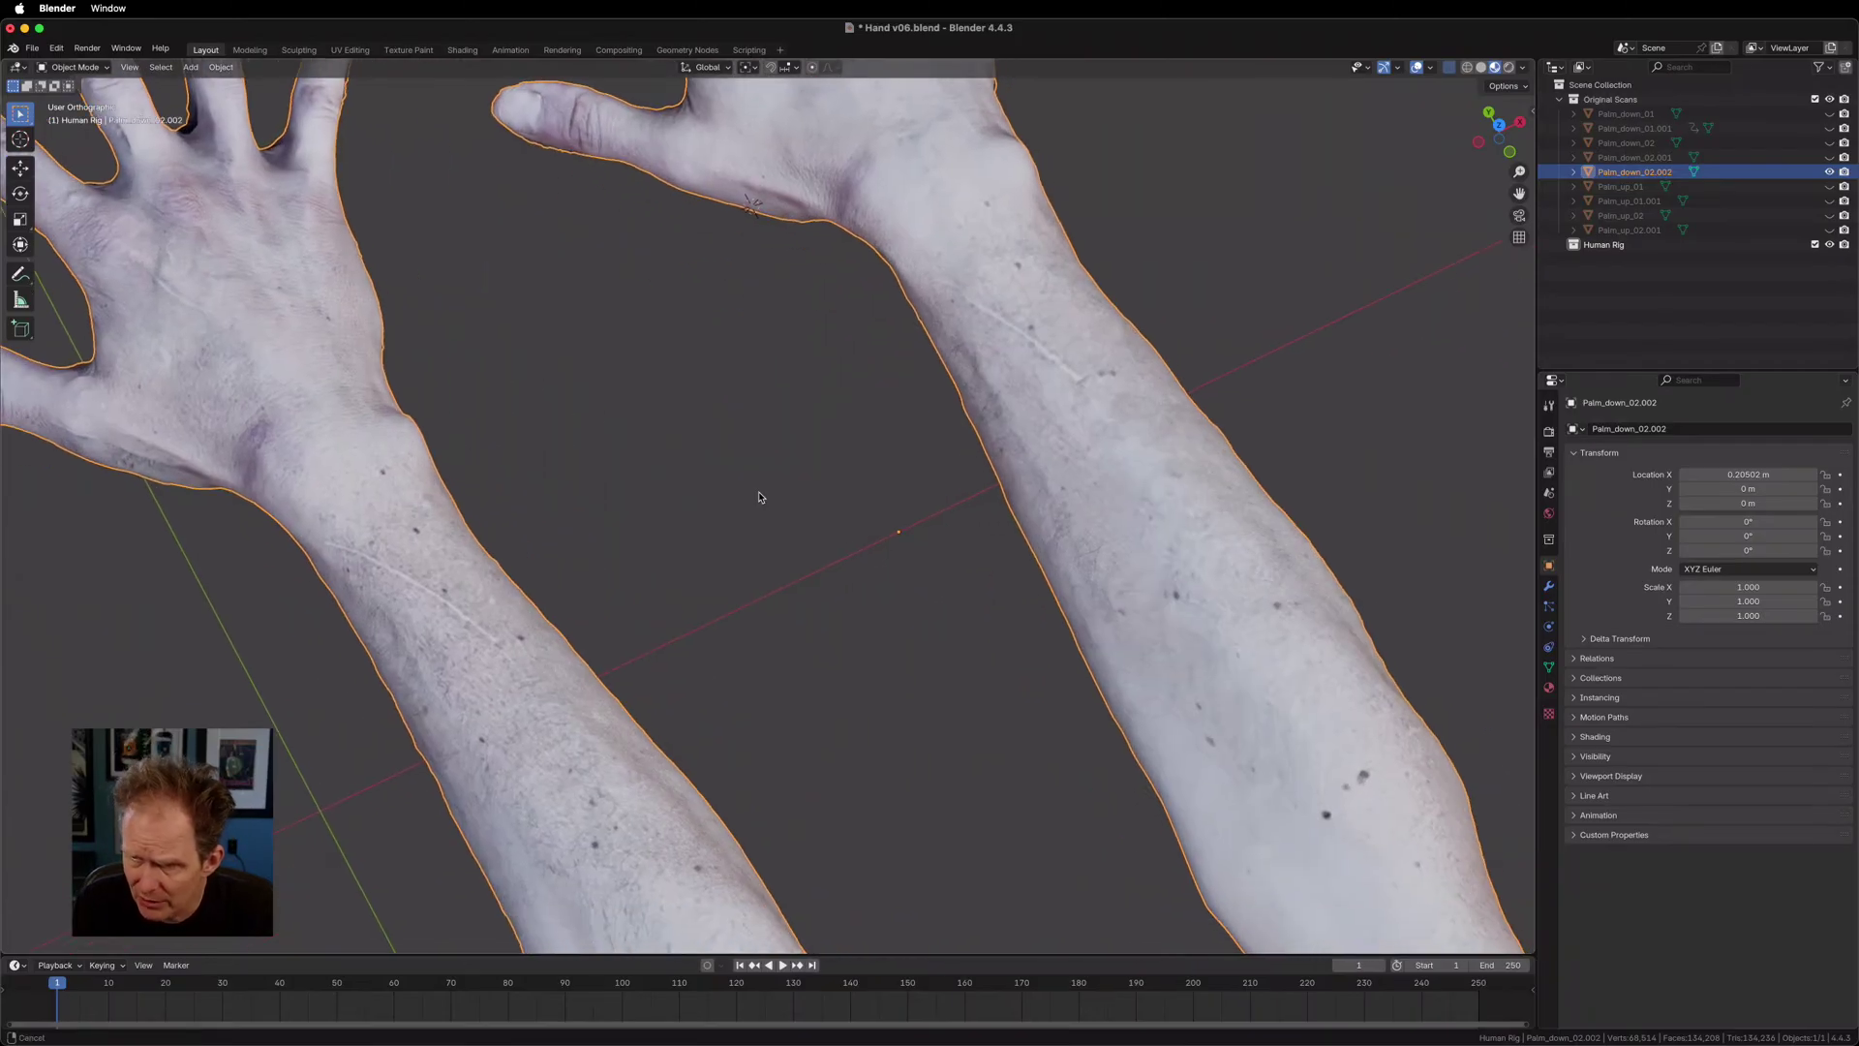
{"action": "scroll", "coordinate": [129, 331], "scroll_direction": "up", "scroll_amount": 1}
{"action": "scroll", "coordinate": [521, 347], "scroll_direction": "down", "scroll_amount": 4}
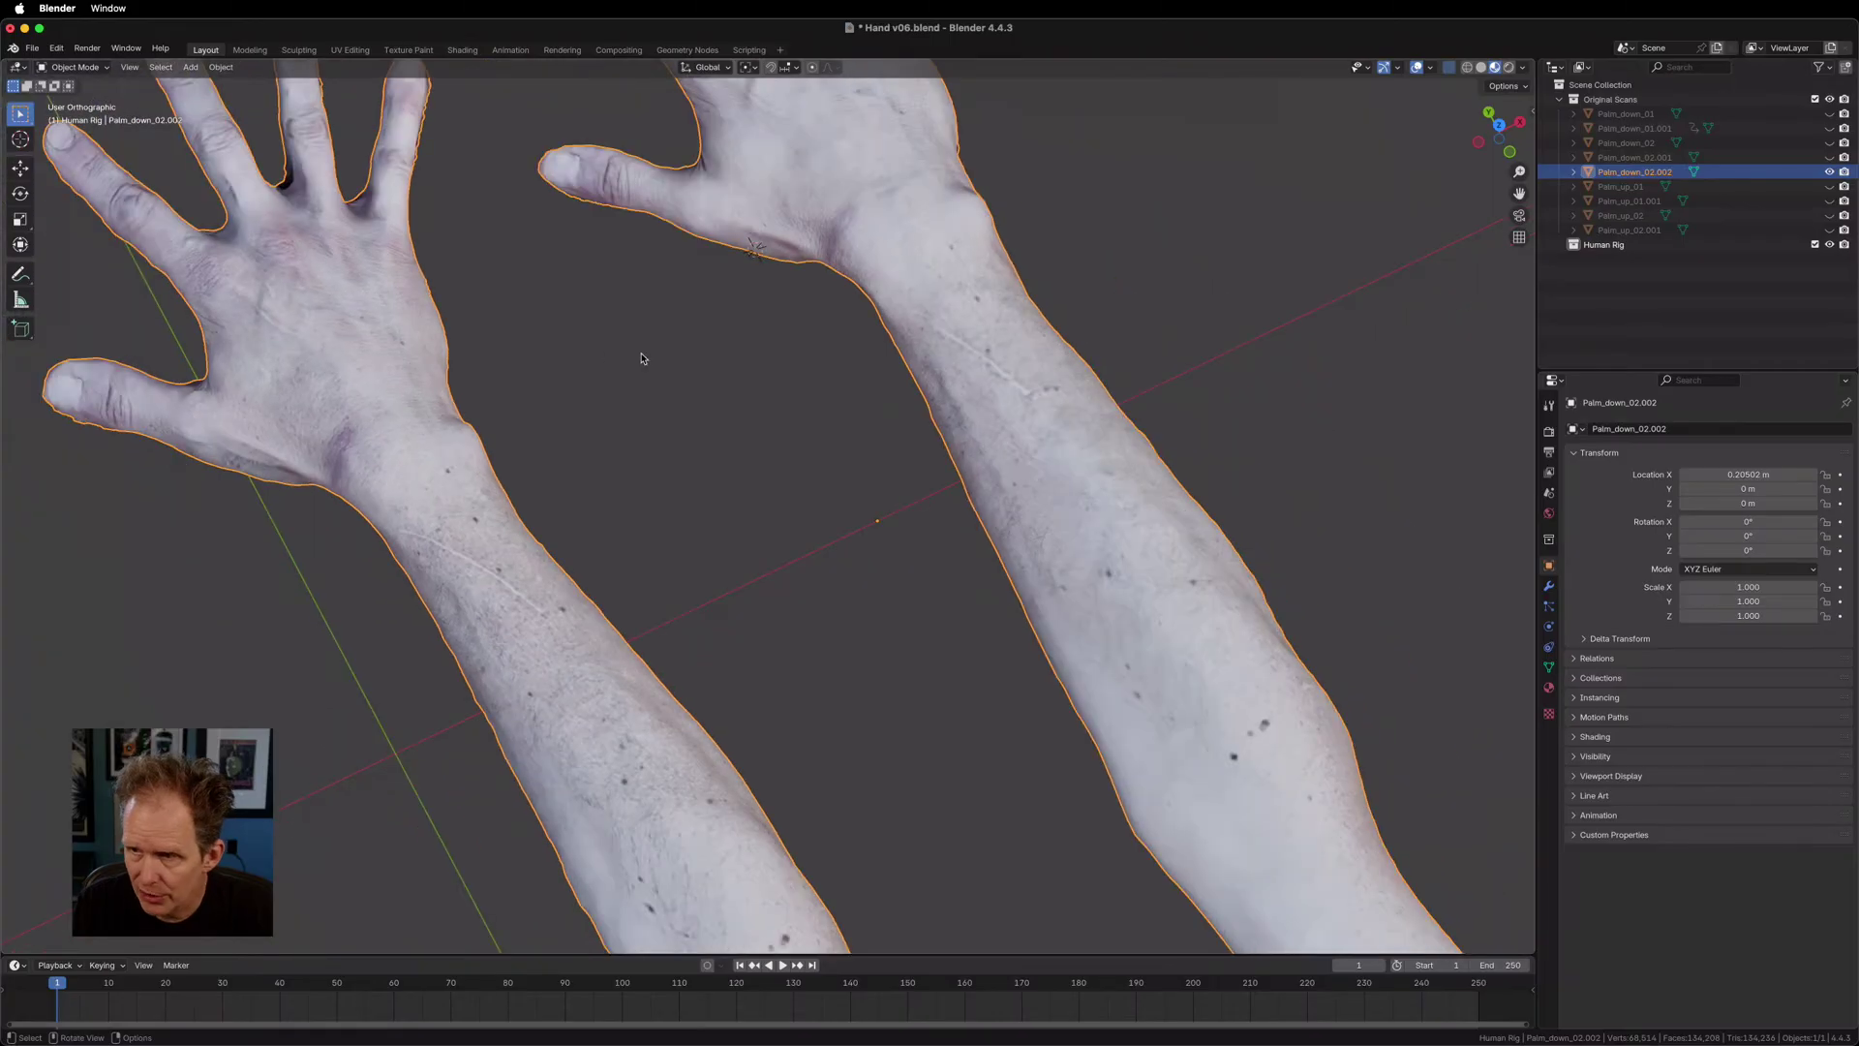
{"action": "left_click", "coordinate": [75, 67]}
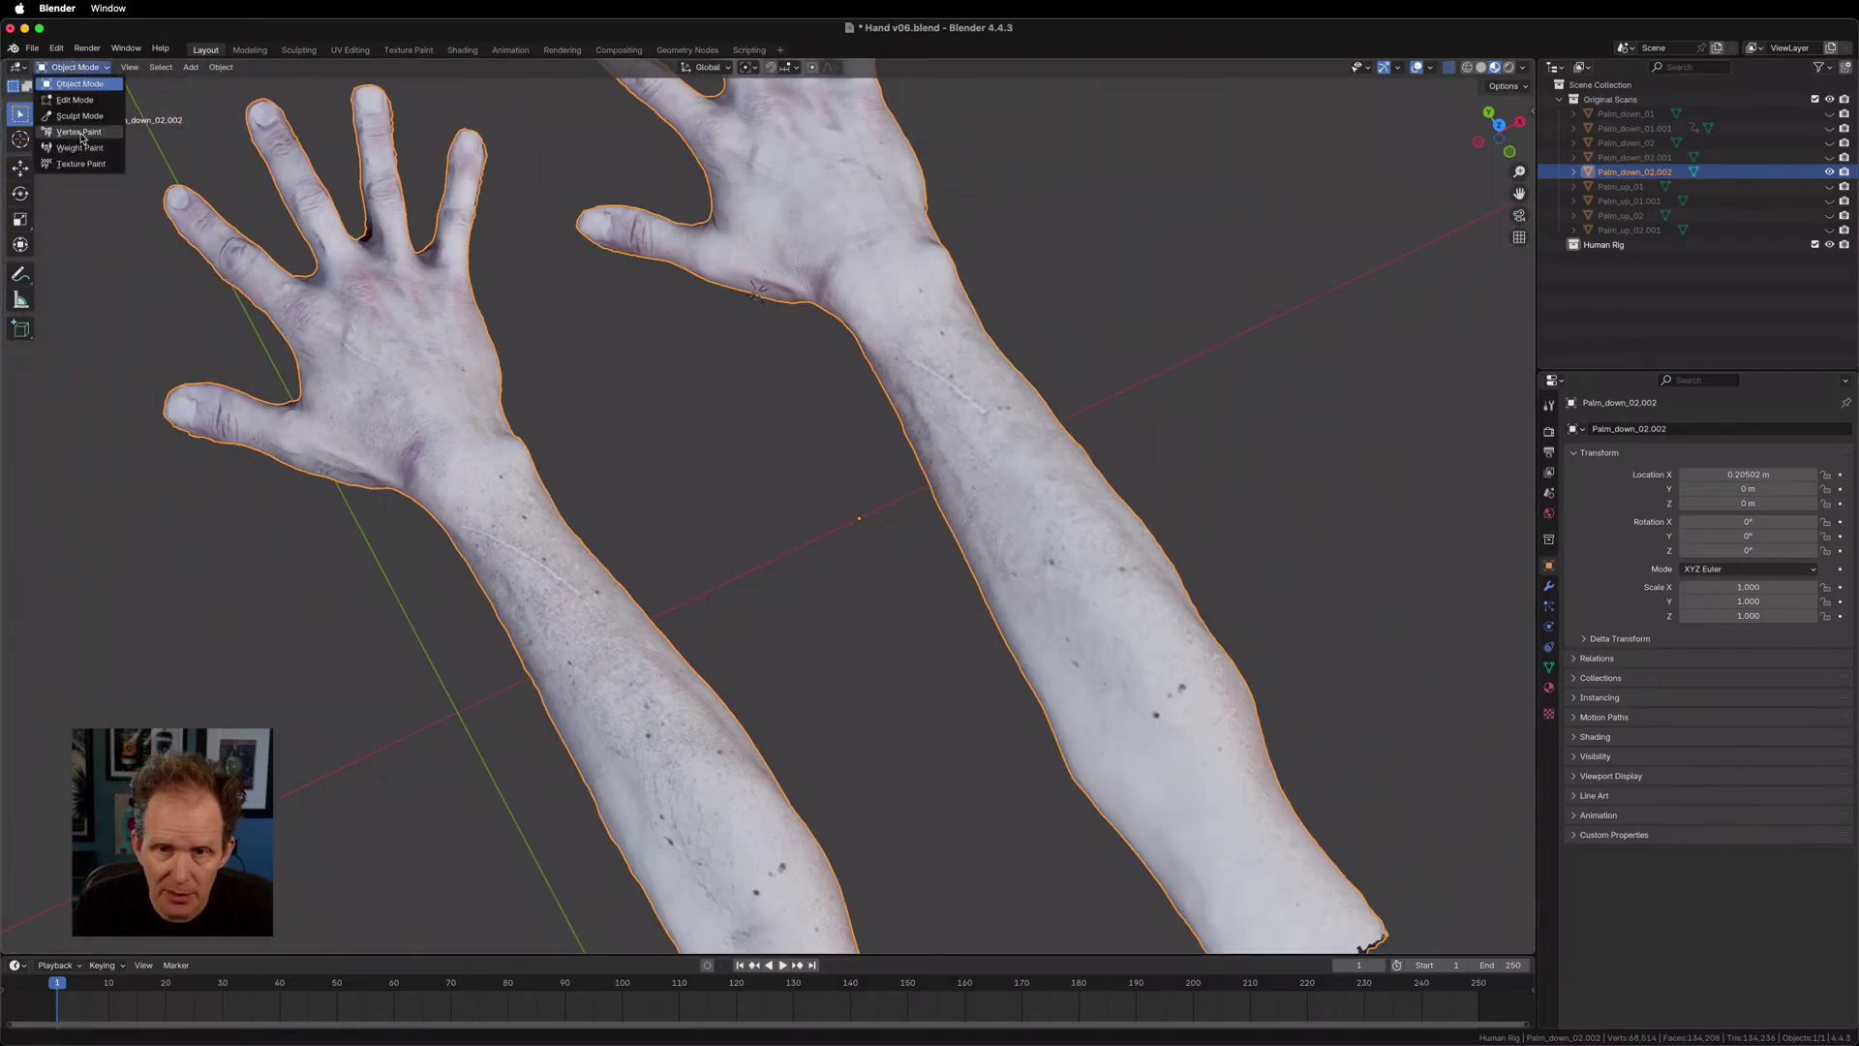
{"action": "left_click", "coordinate": [80, 163]}
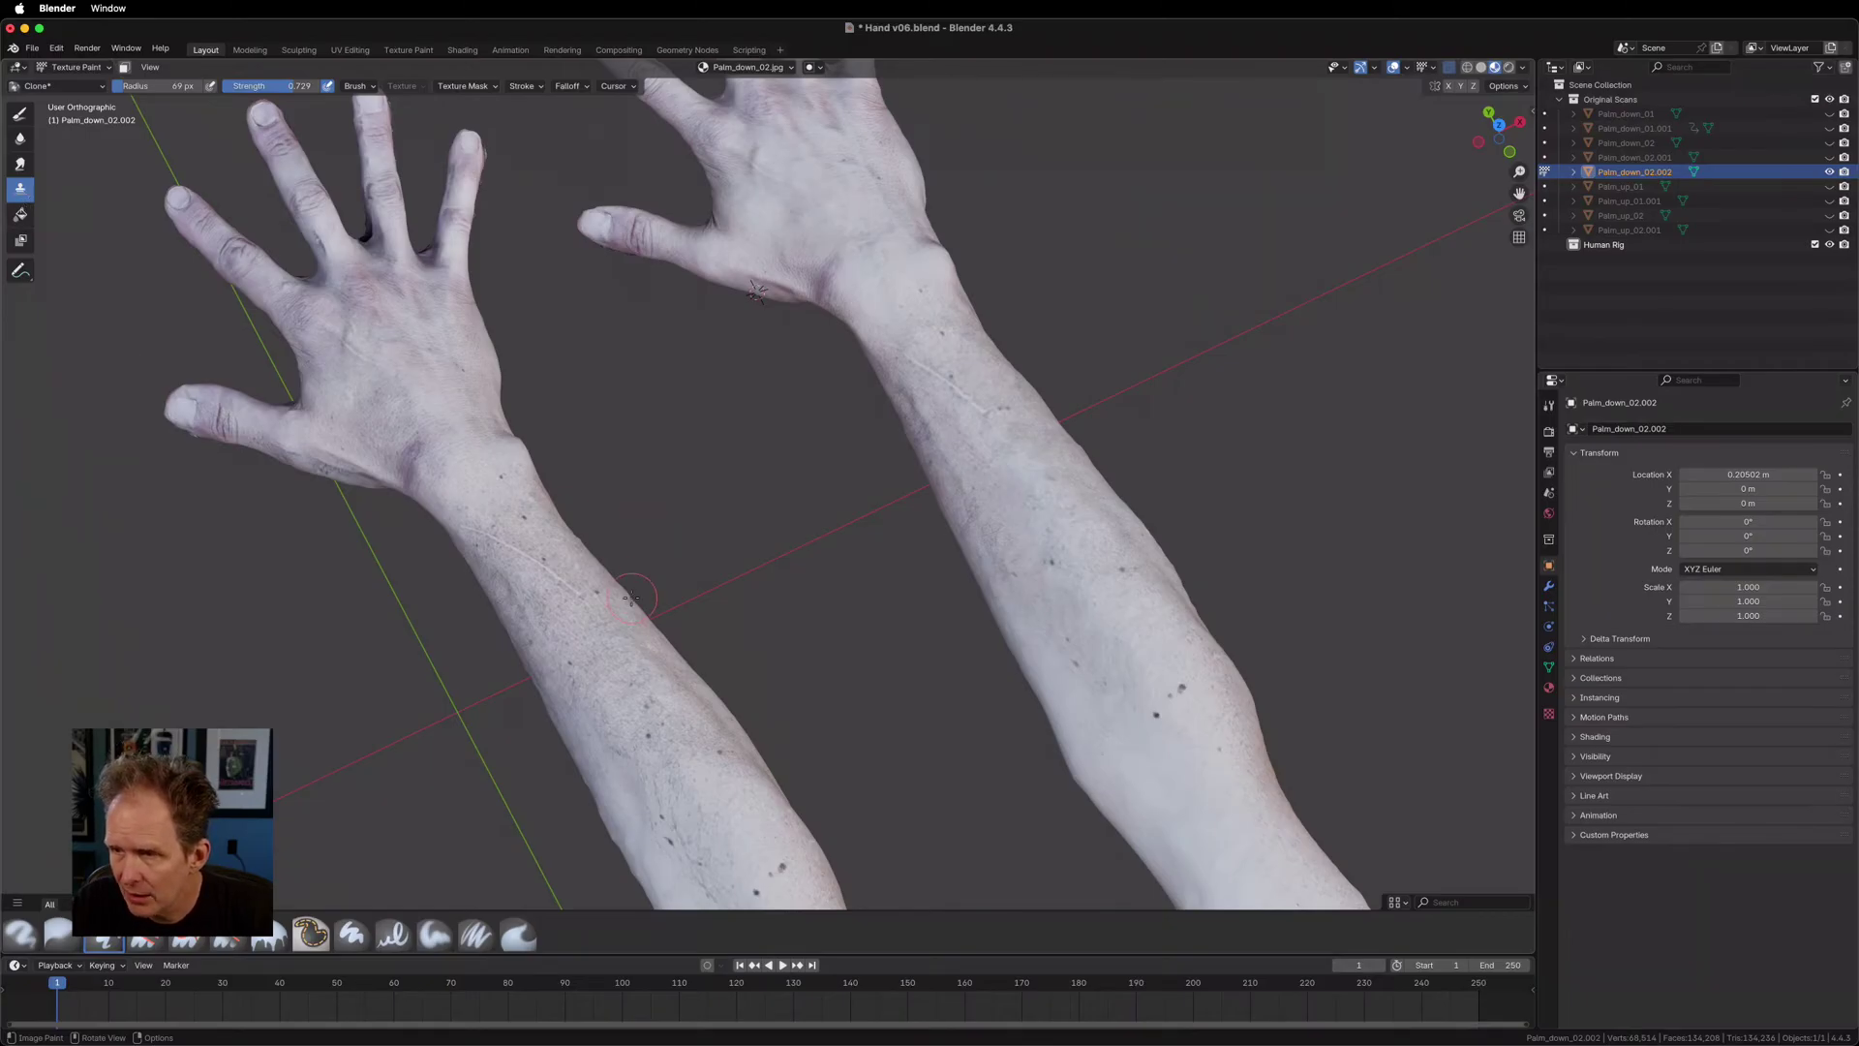
Set a clone source on the unmoved arm's wrist skin, try cloning over the other arm's scar, and undo the stroke.
{"action": "scroll", "coordinate": [542, 568], "scroll_direction": "up", "scroll_amount": 3}
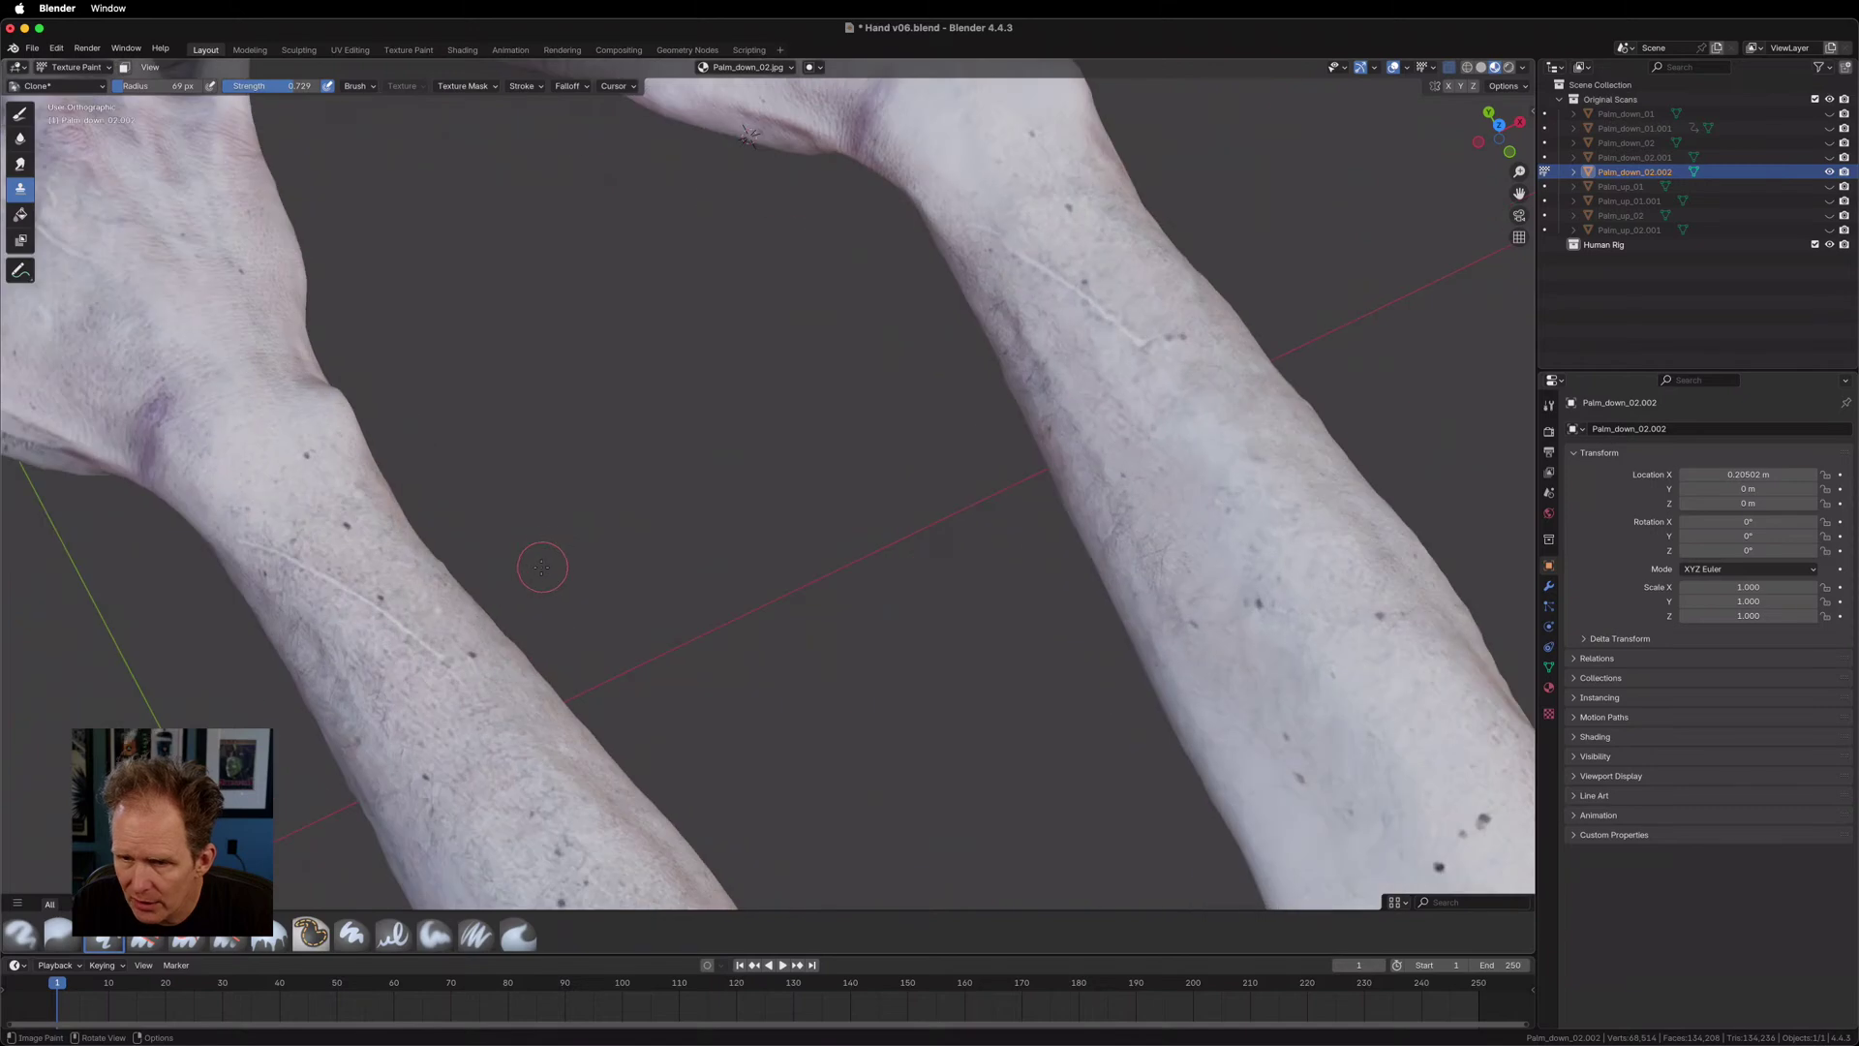
{"action": "left_click", "coordinate": [345, 524], "text": "ctrl"}
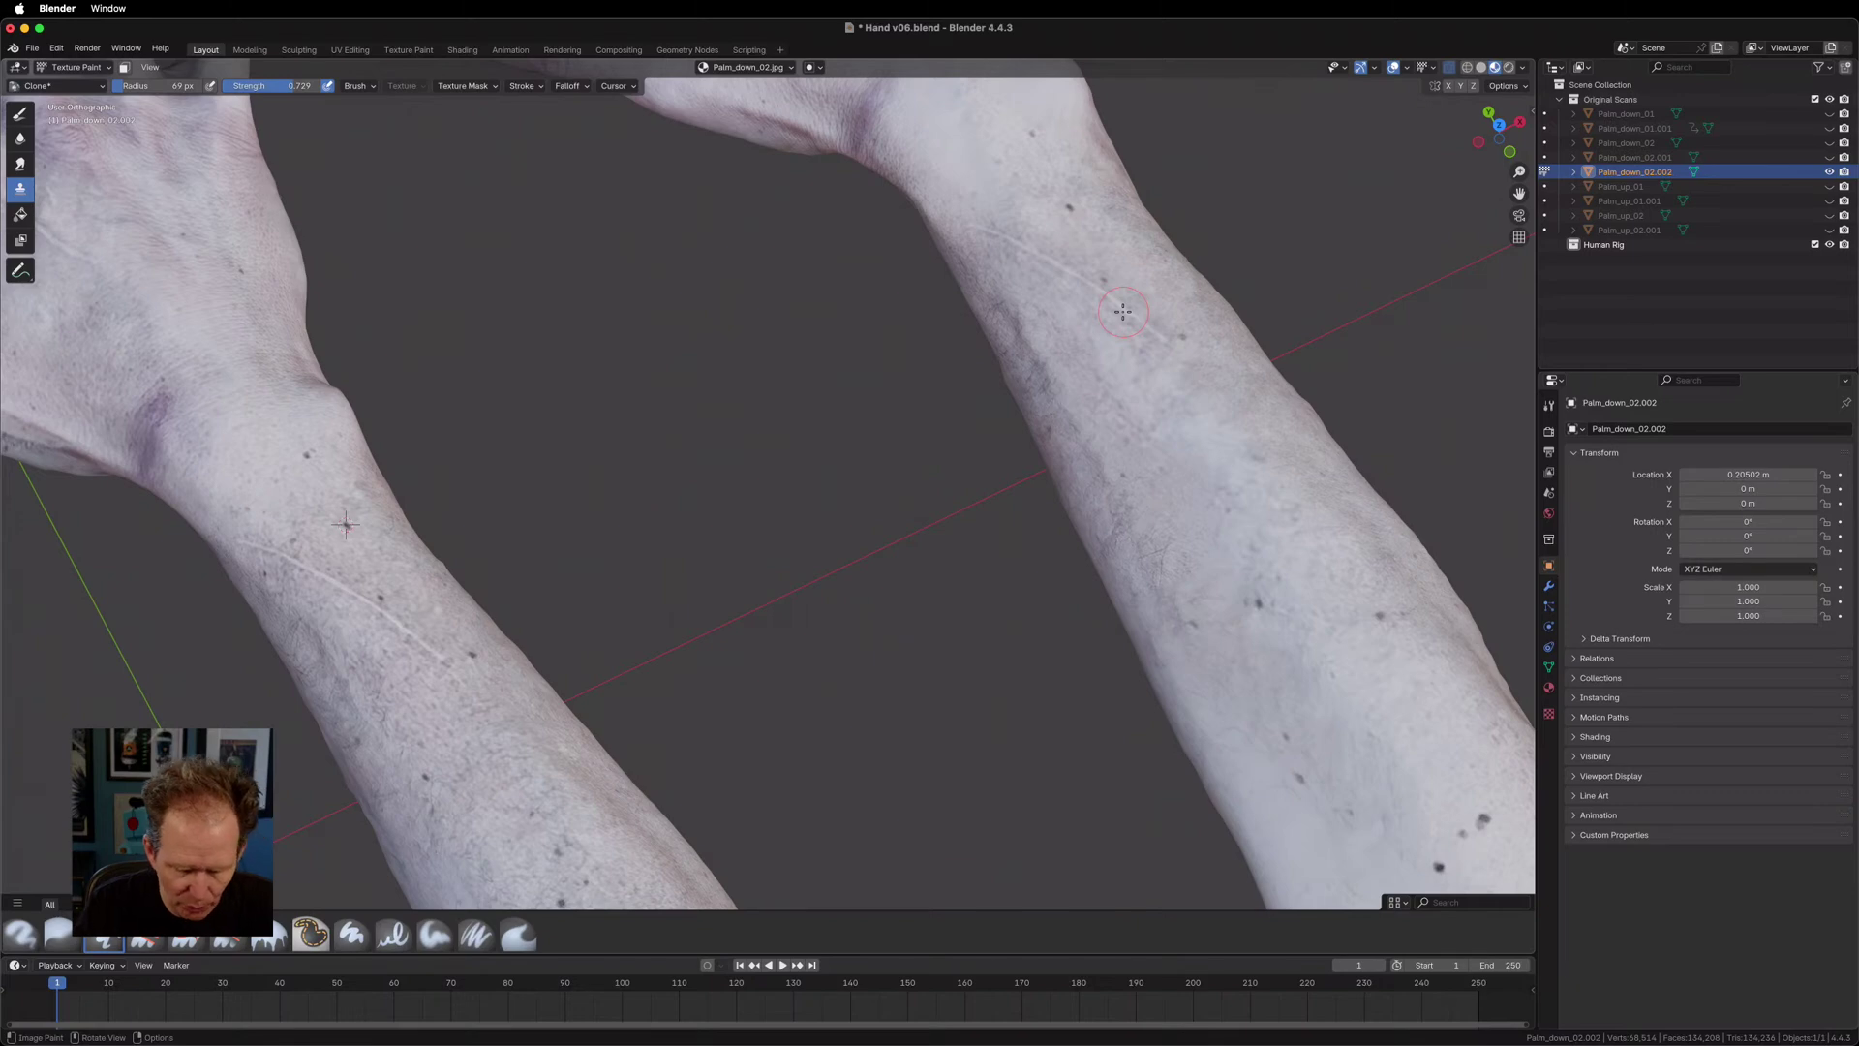
{"action": "key", "text": "super+z"}
Compare the joined arms in top and right orthographic views, and return the object to Object Mode.
{"action": "key", "text": "KP_7"}
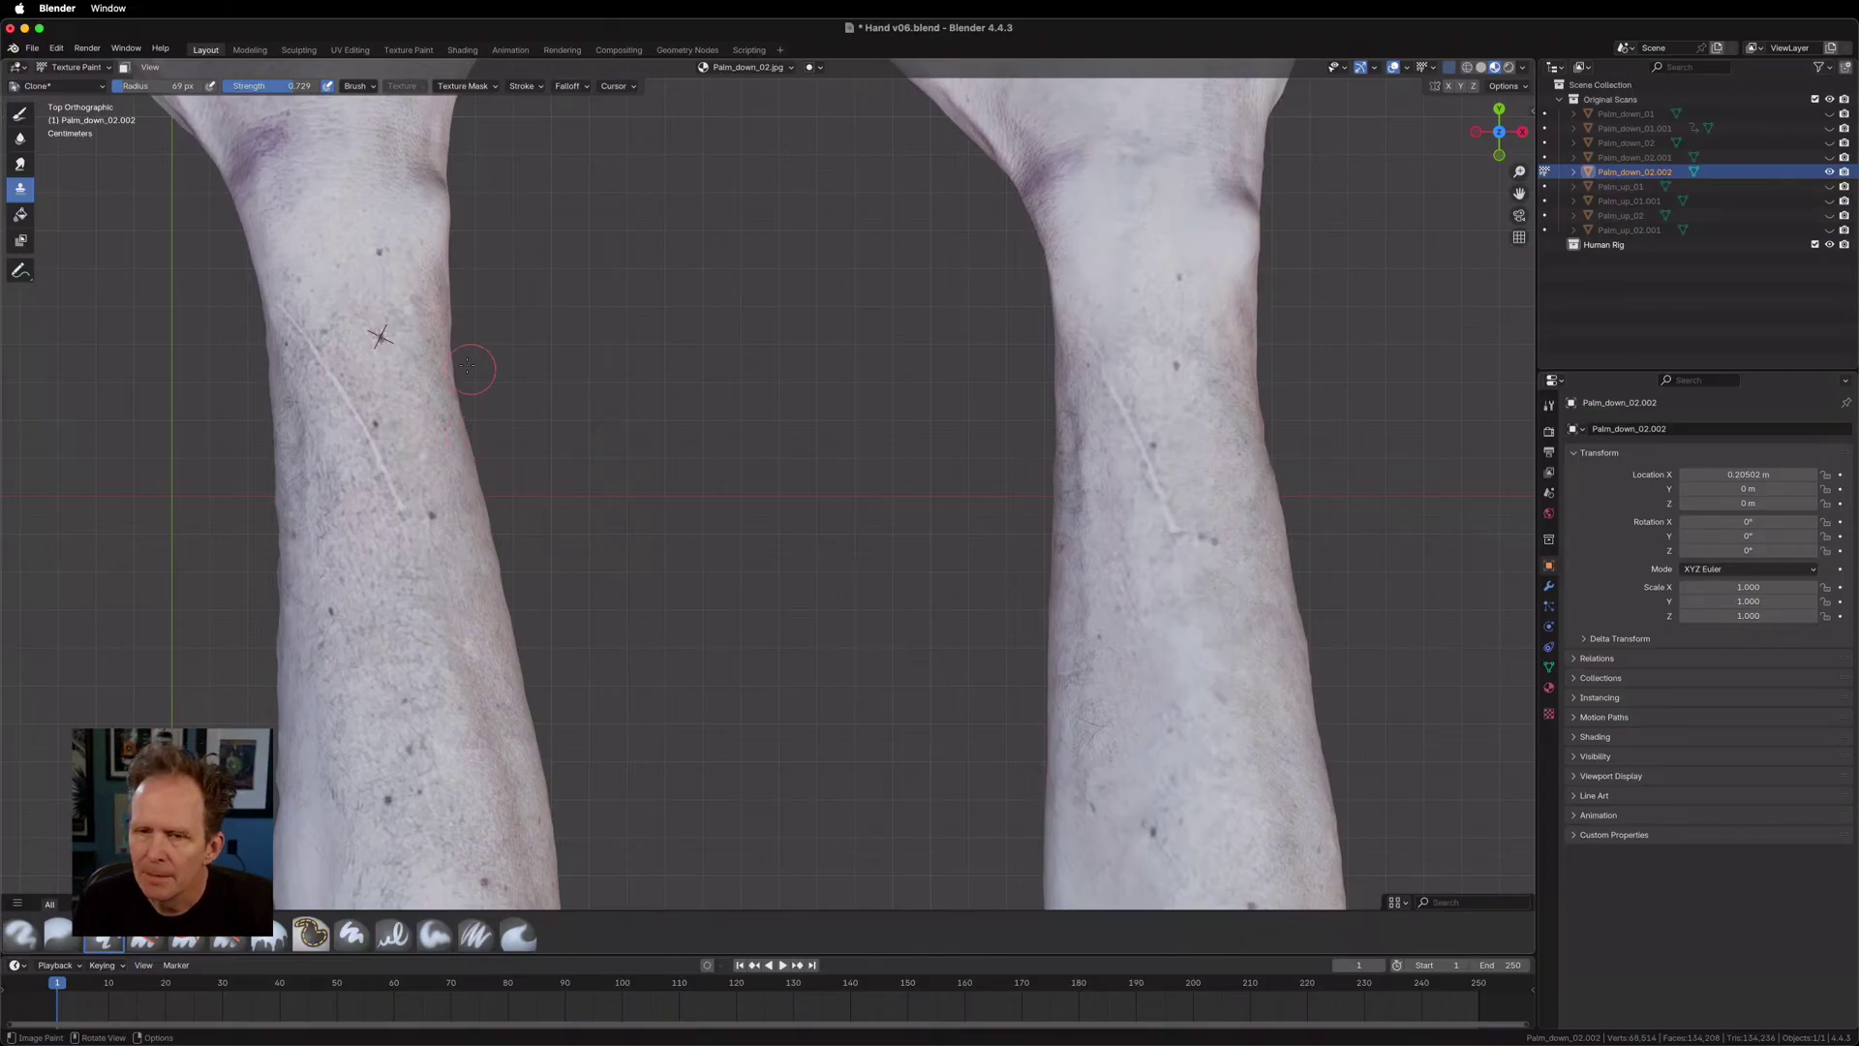
{"action": "mouse_move", "coordinate": [500, 369]}
{"action": "middle_mouse_down"}
{"action": "mouse_move", "coordinate": [911, 256]}
{"action": "mouse_move", "coordinate": [968, 200]}
{"action": "middle_mouse_up"}
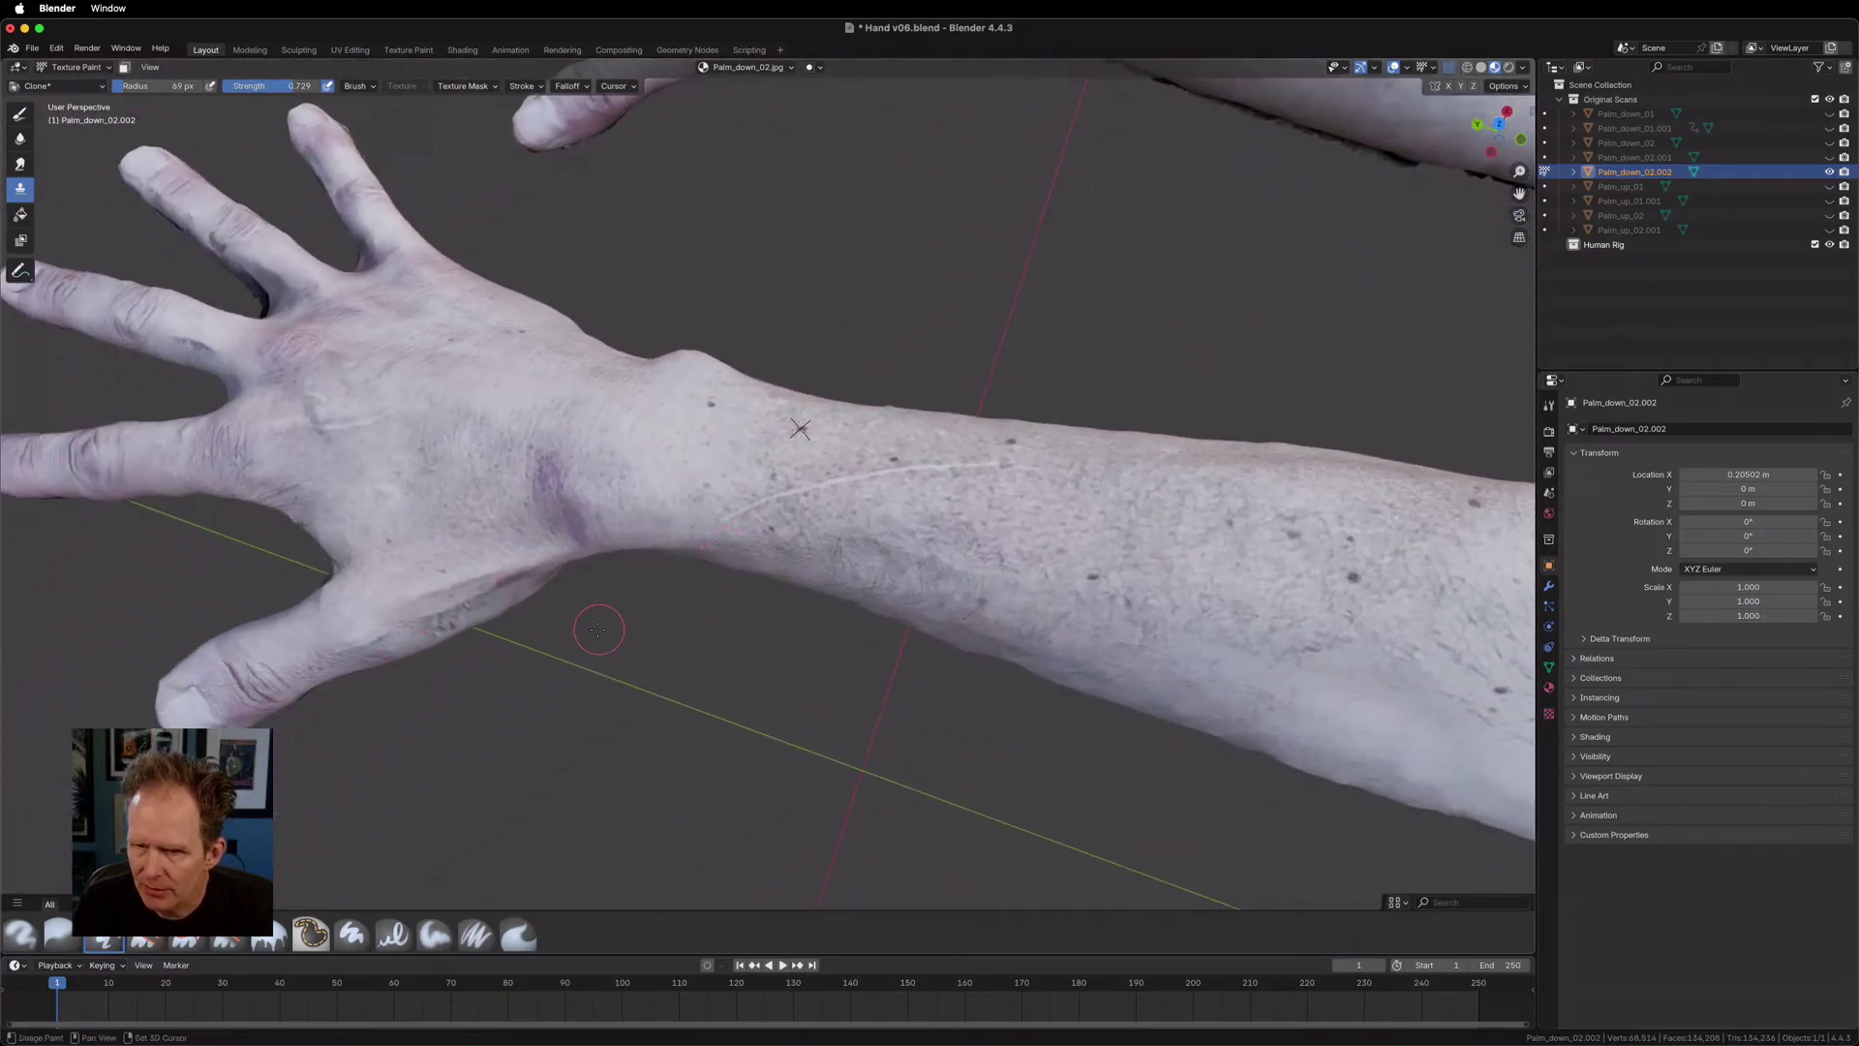
{"action": "key", "text": "KP_7"}
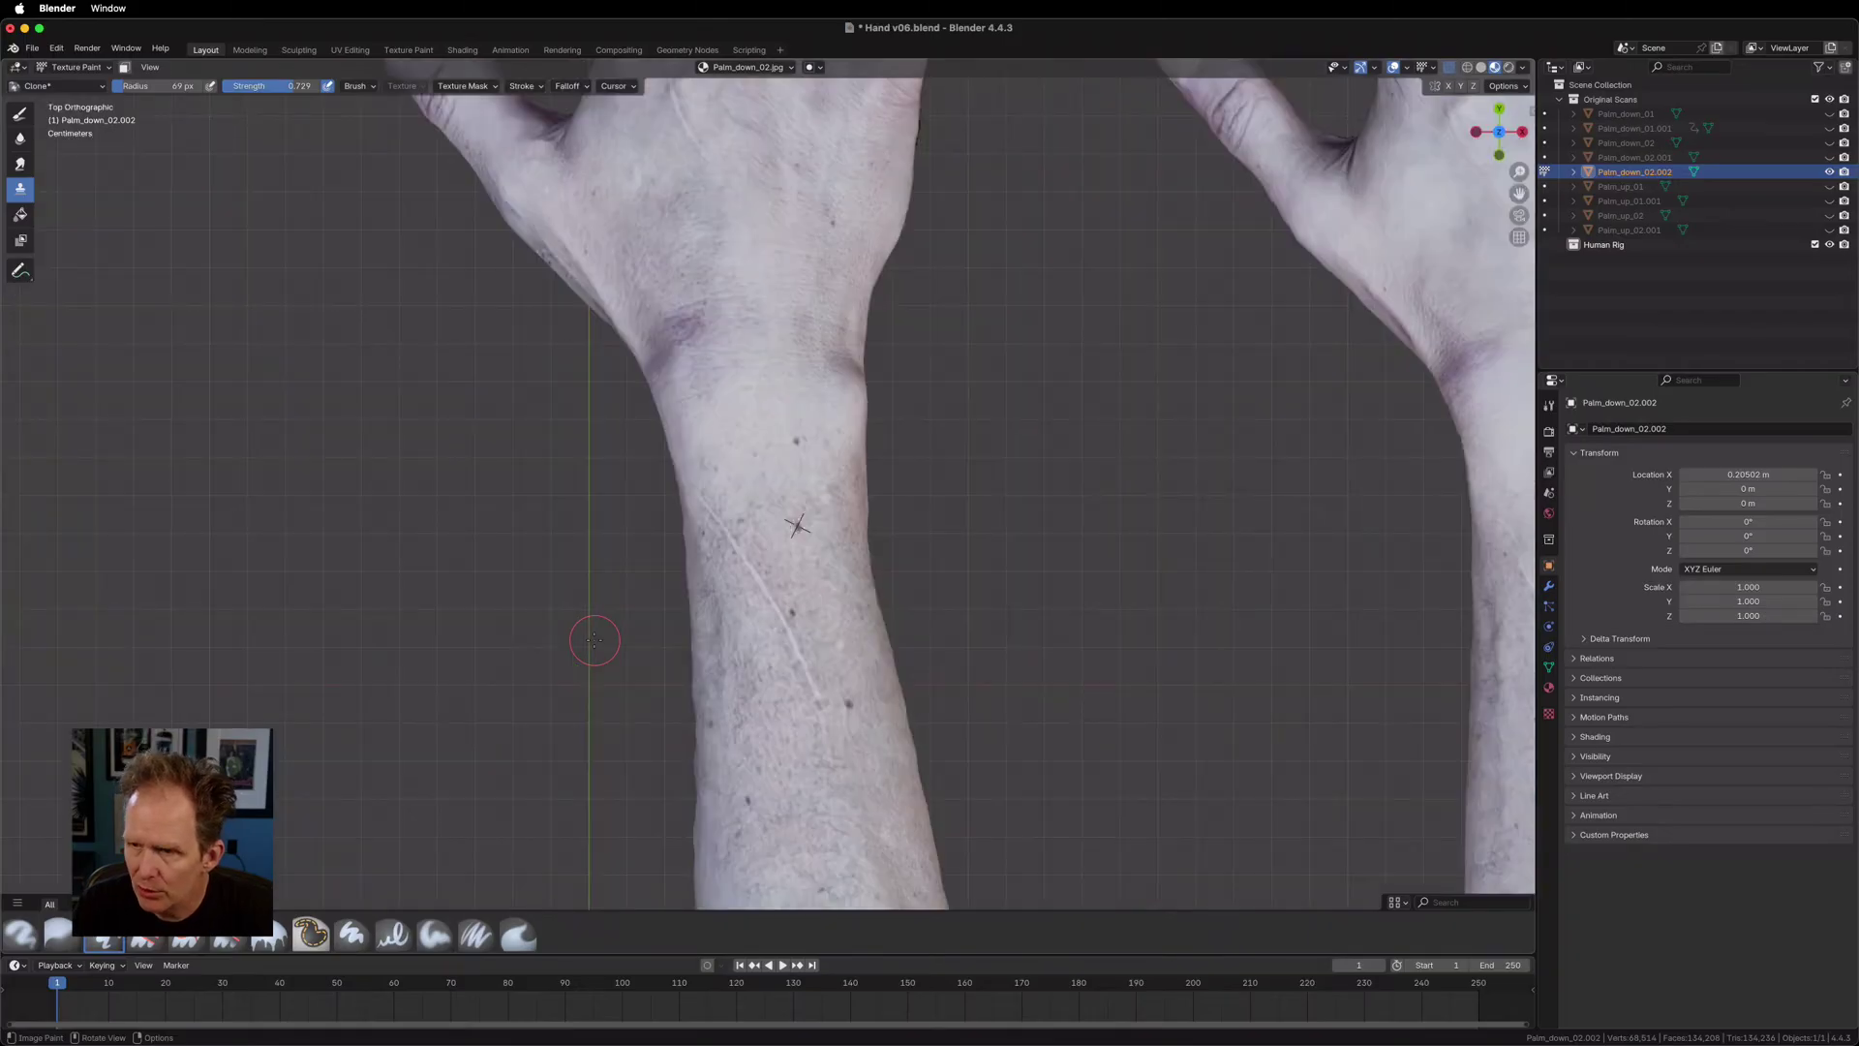
{"action": "key", "text": "KP_3"}
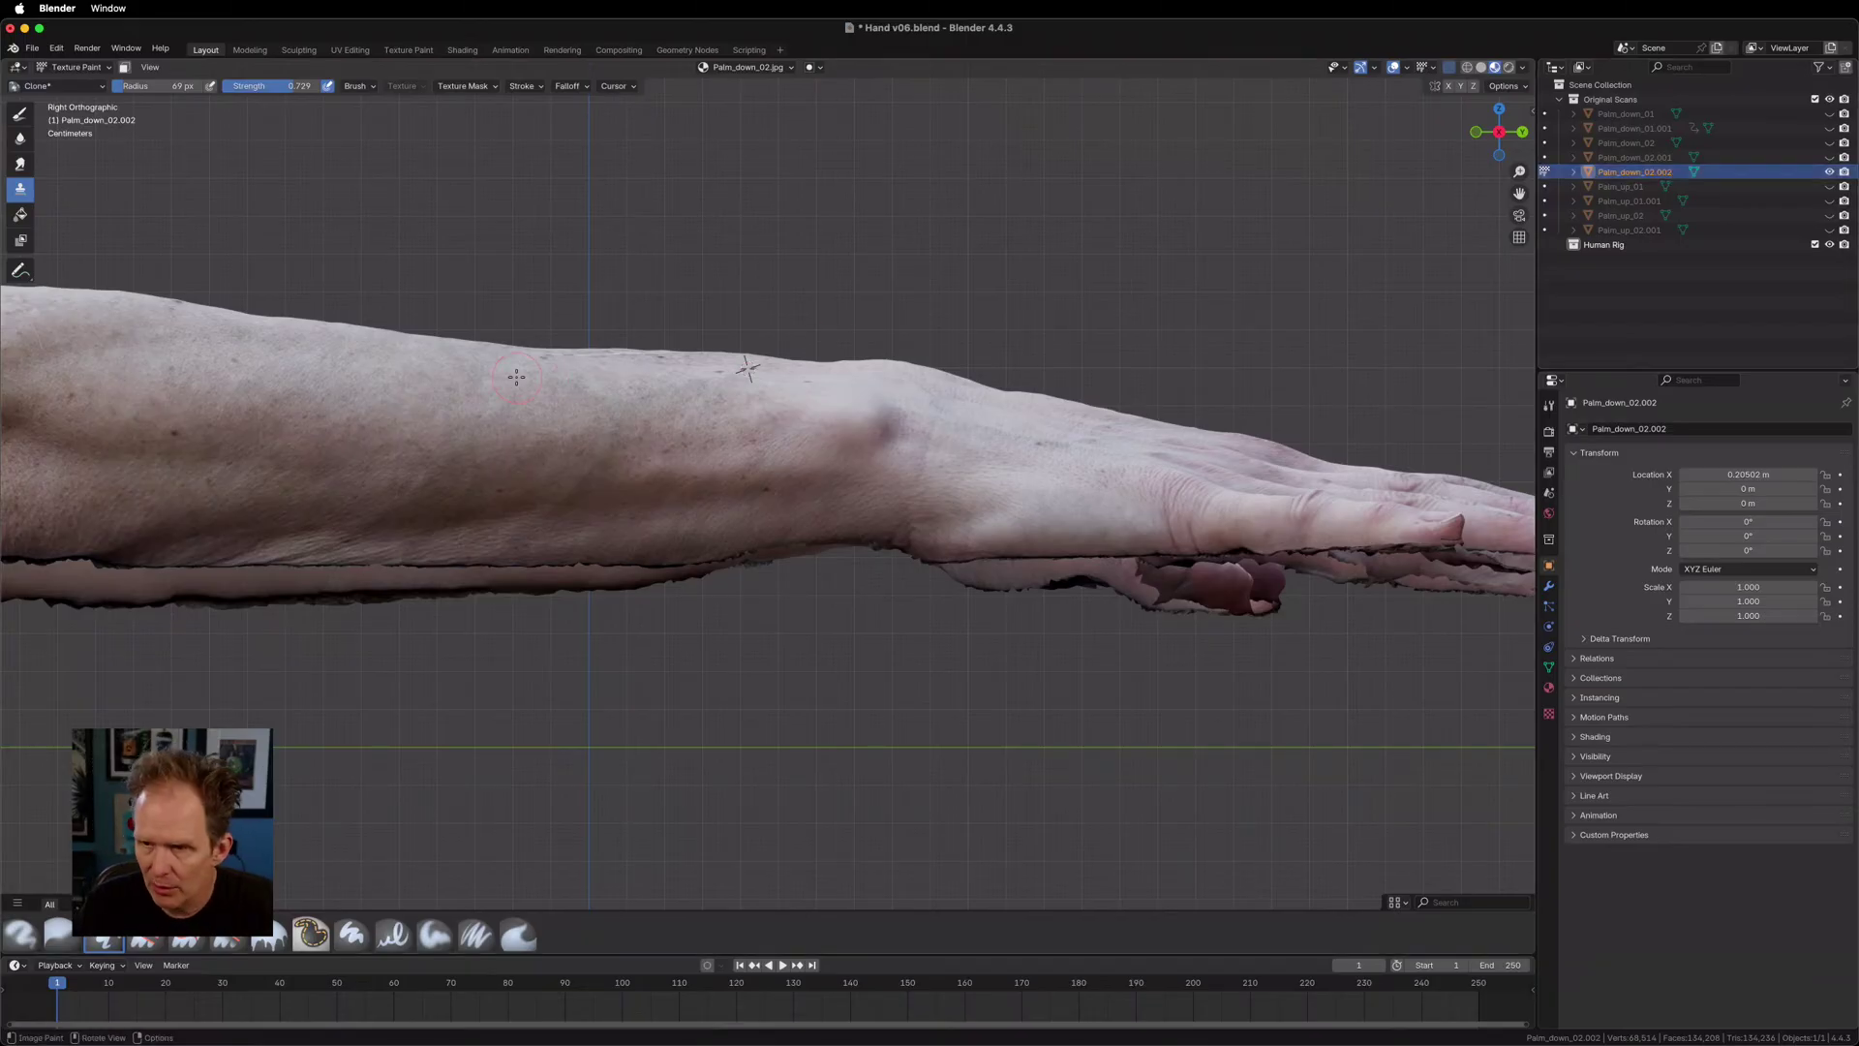
{"action": "left_click", "coordinate": [76, 67]}
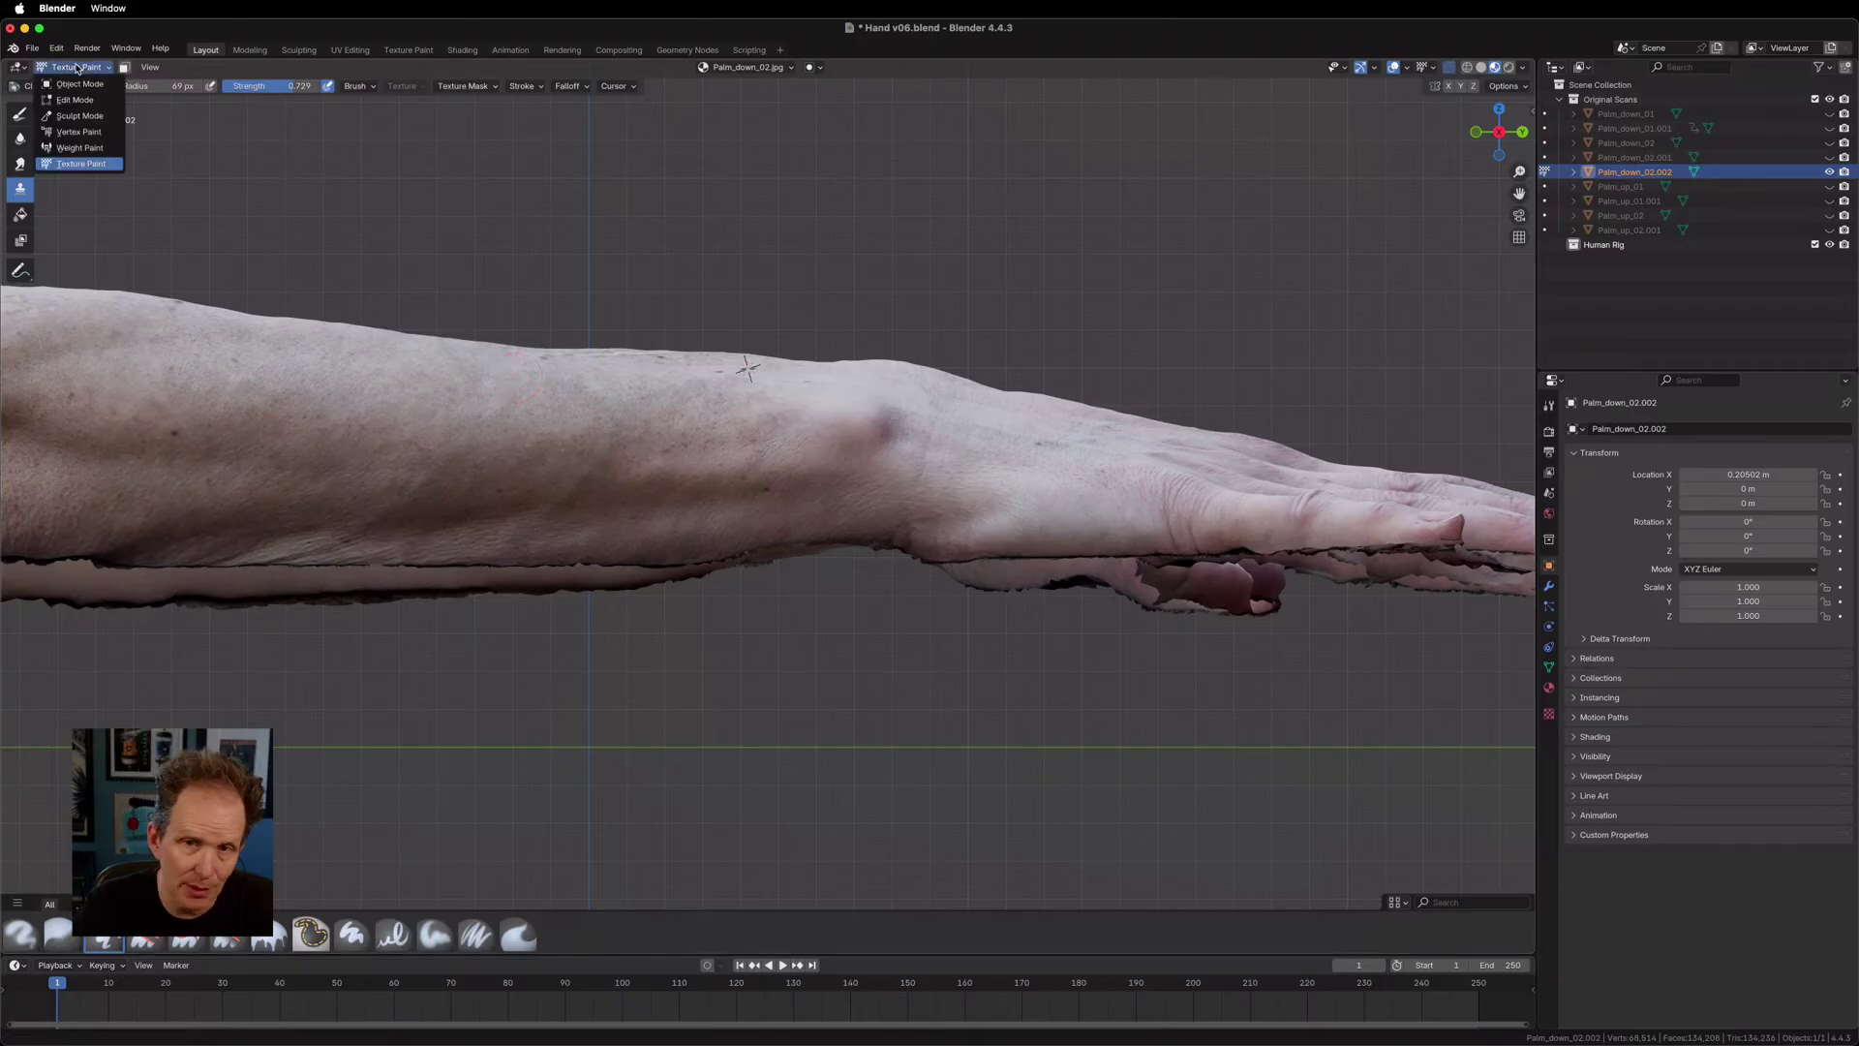
{"action": "left_click", "coordinate": [77, 84]}
Enter Edit Mode on the joined mesh and select all linked geometry of the arm that was moved along X.
{"action": "middle_click_drag", "start_coordinate": [678, 436], "coordinate": [1257, 318]}
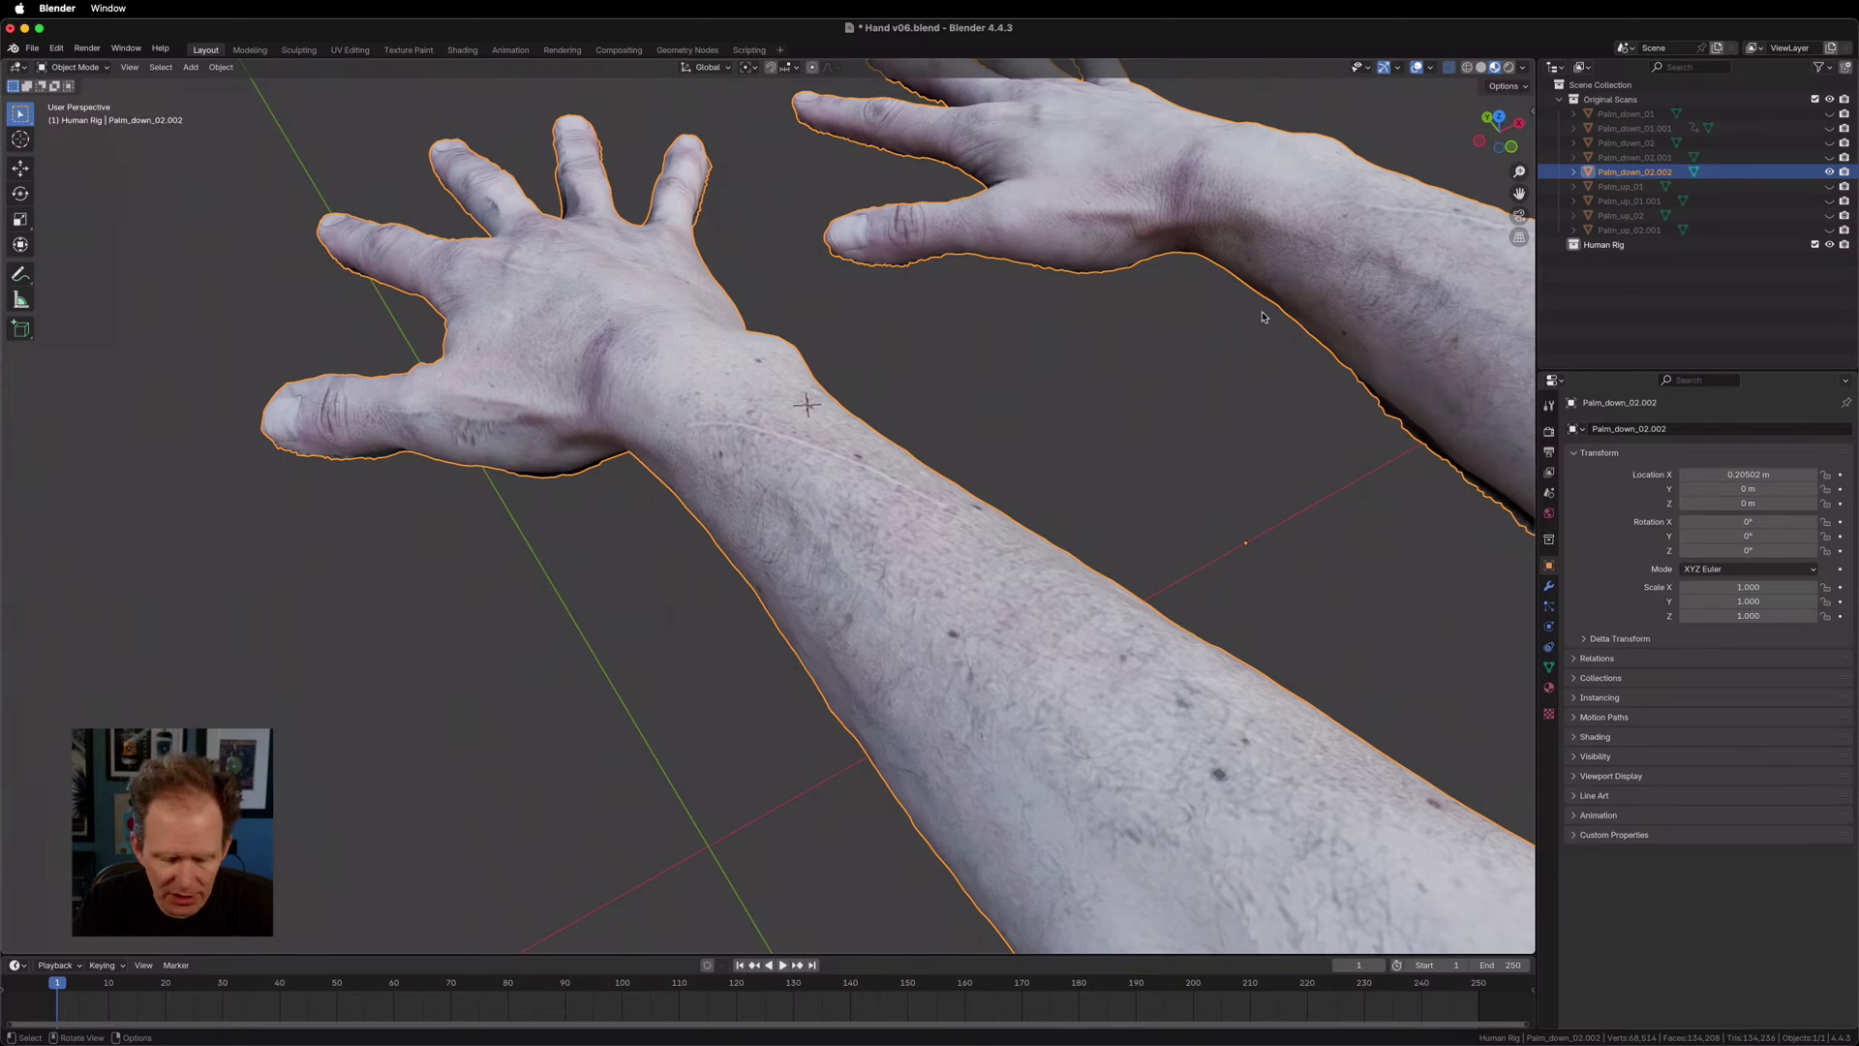
{"action": "key", "text": "Tab"}
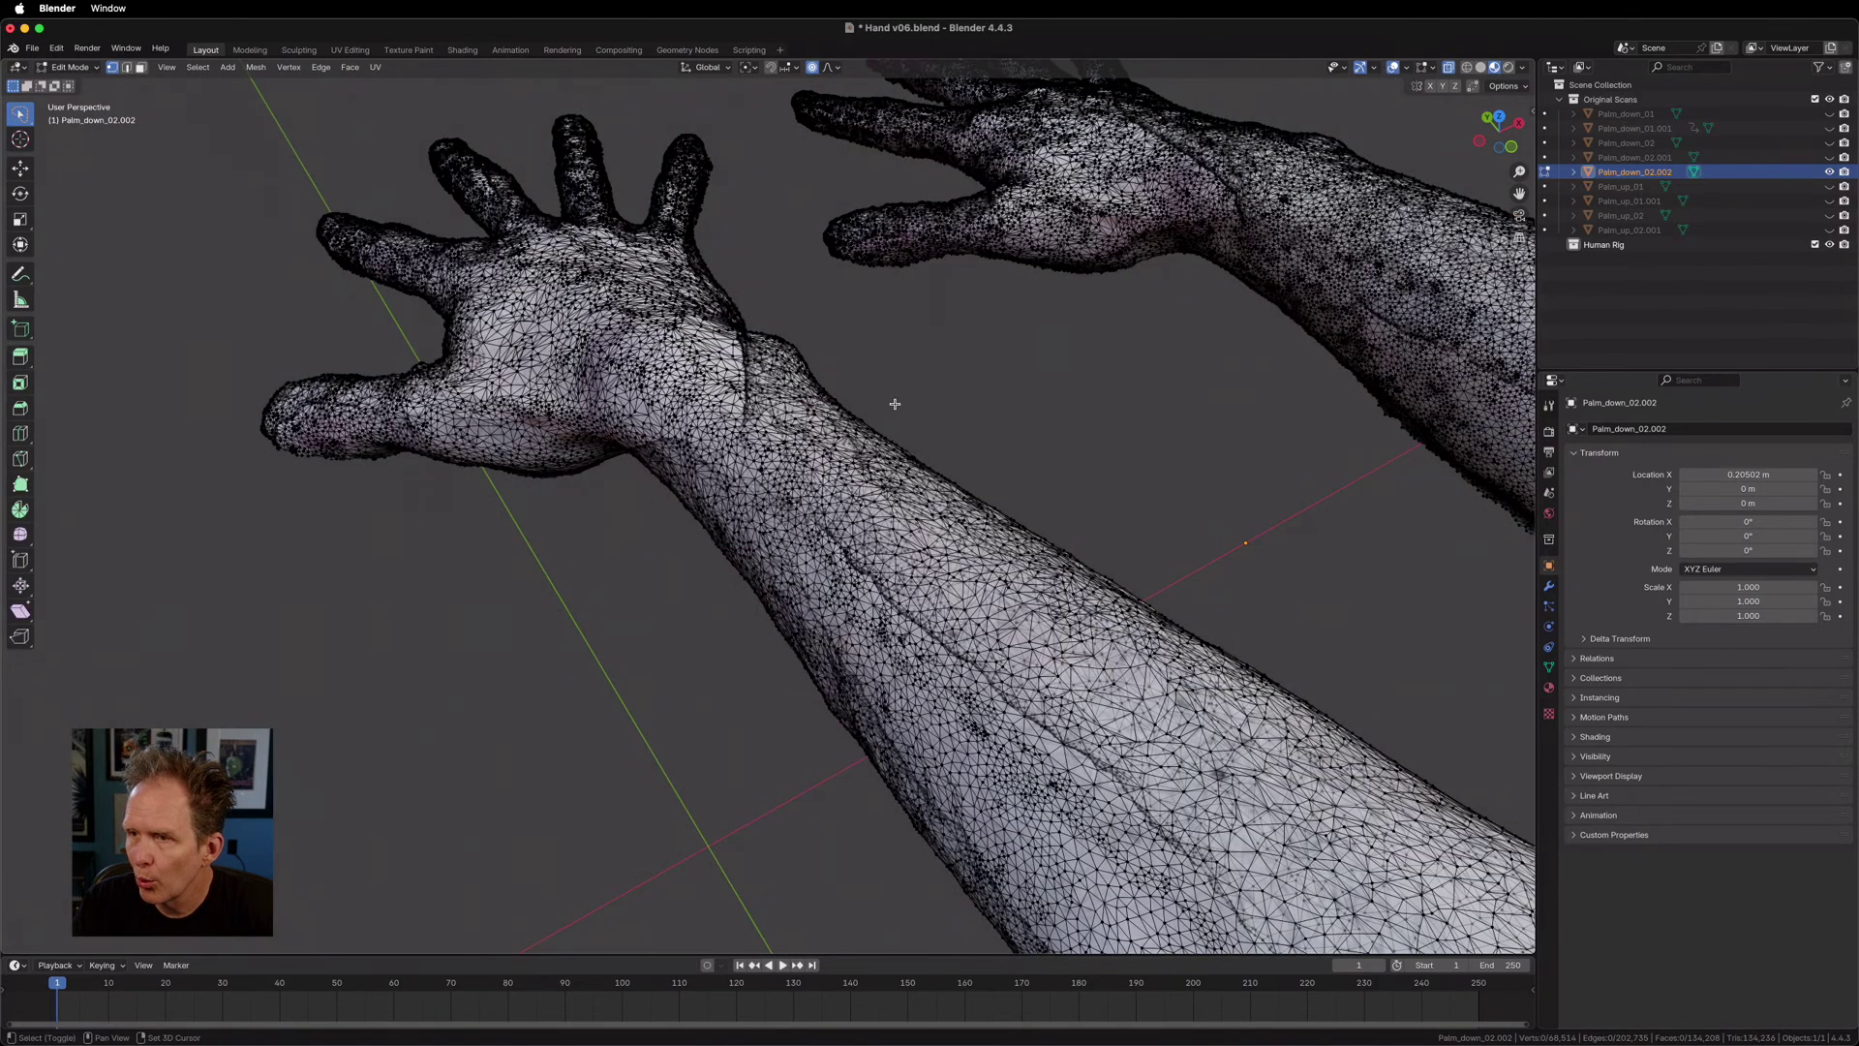
{"action": "mouse_move", "coordinate": [1371, 190]}
{"action": "right_mouse_down", "text": "ctrl"}
{"action": "mouse_move", "coordinate": [1348, 184]}
{"action": "mouse_move", "coordinate": [1383, 266]}
{"action": "right_mouse_up", "text": "ctrl"}
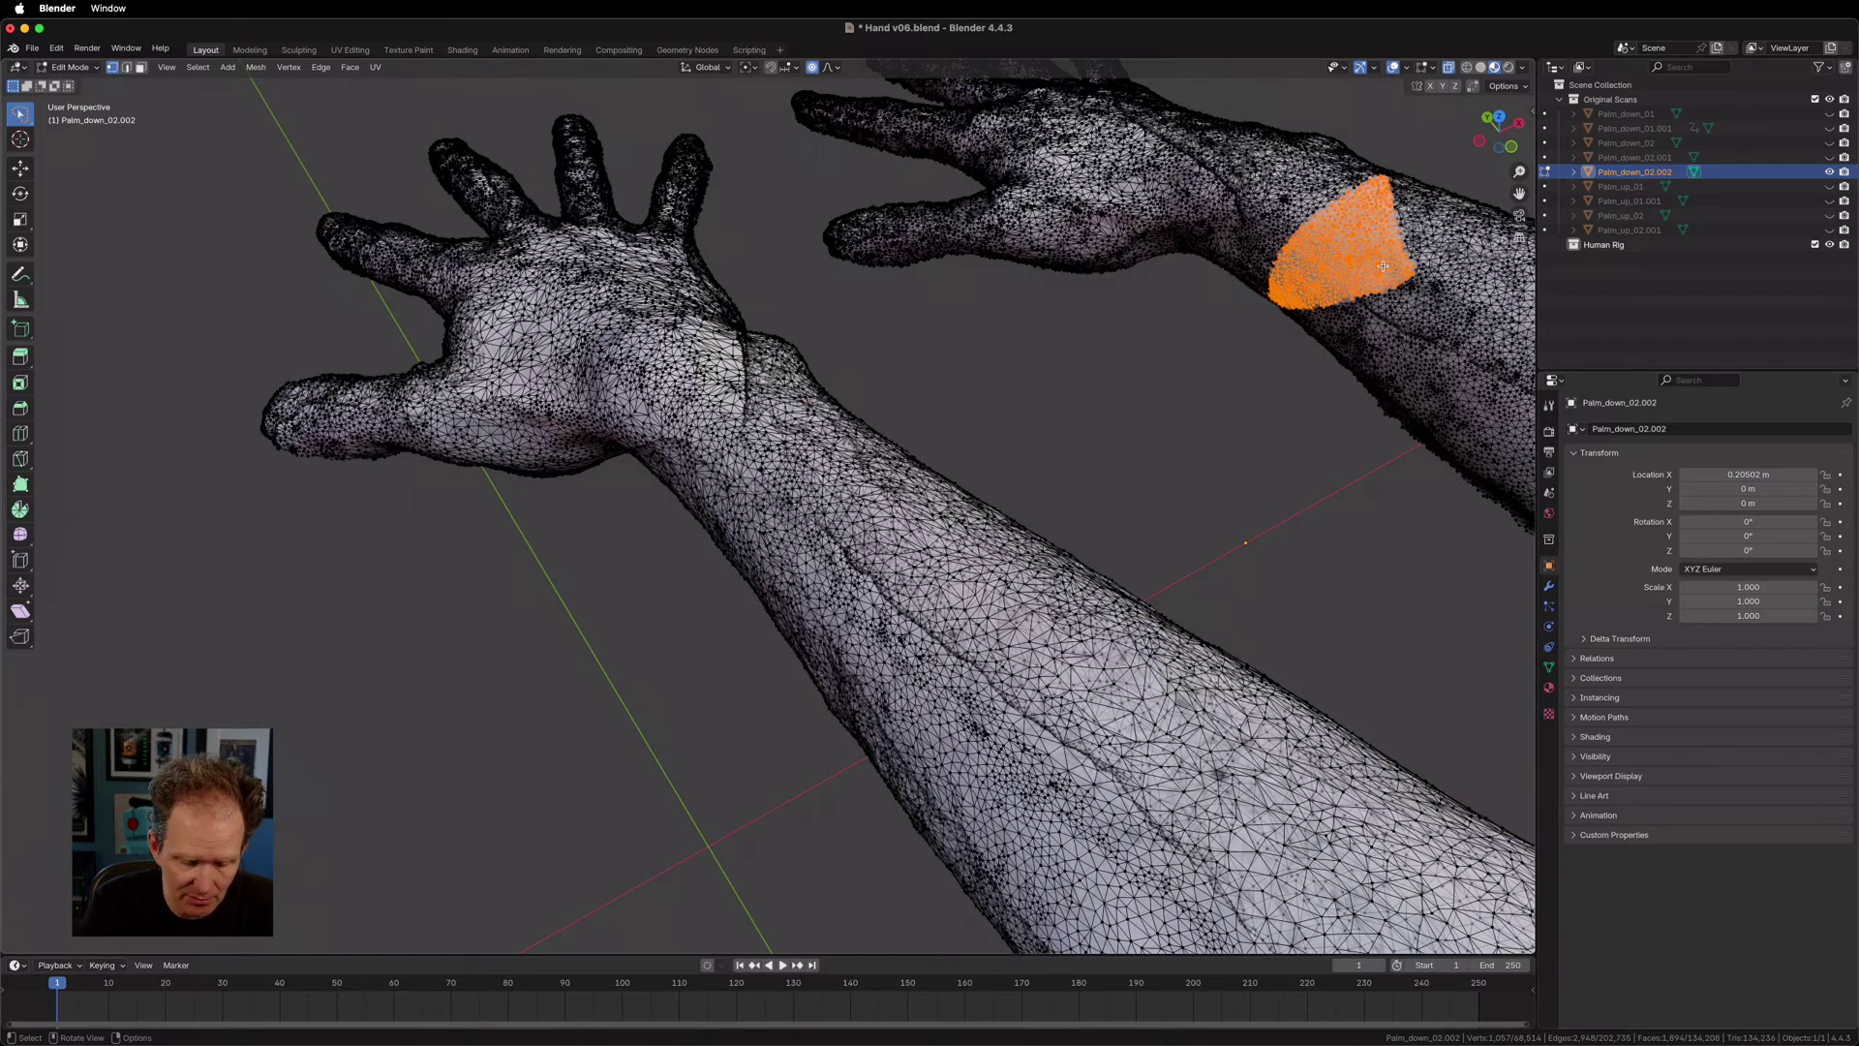
{"action": "key", "text": "ctrl+l"}
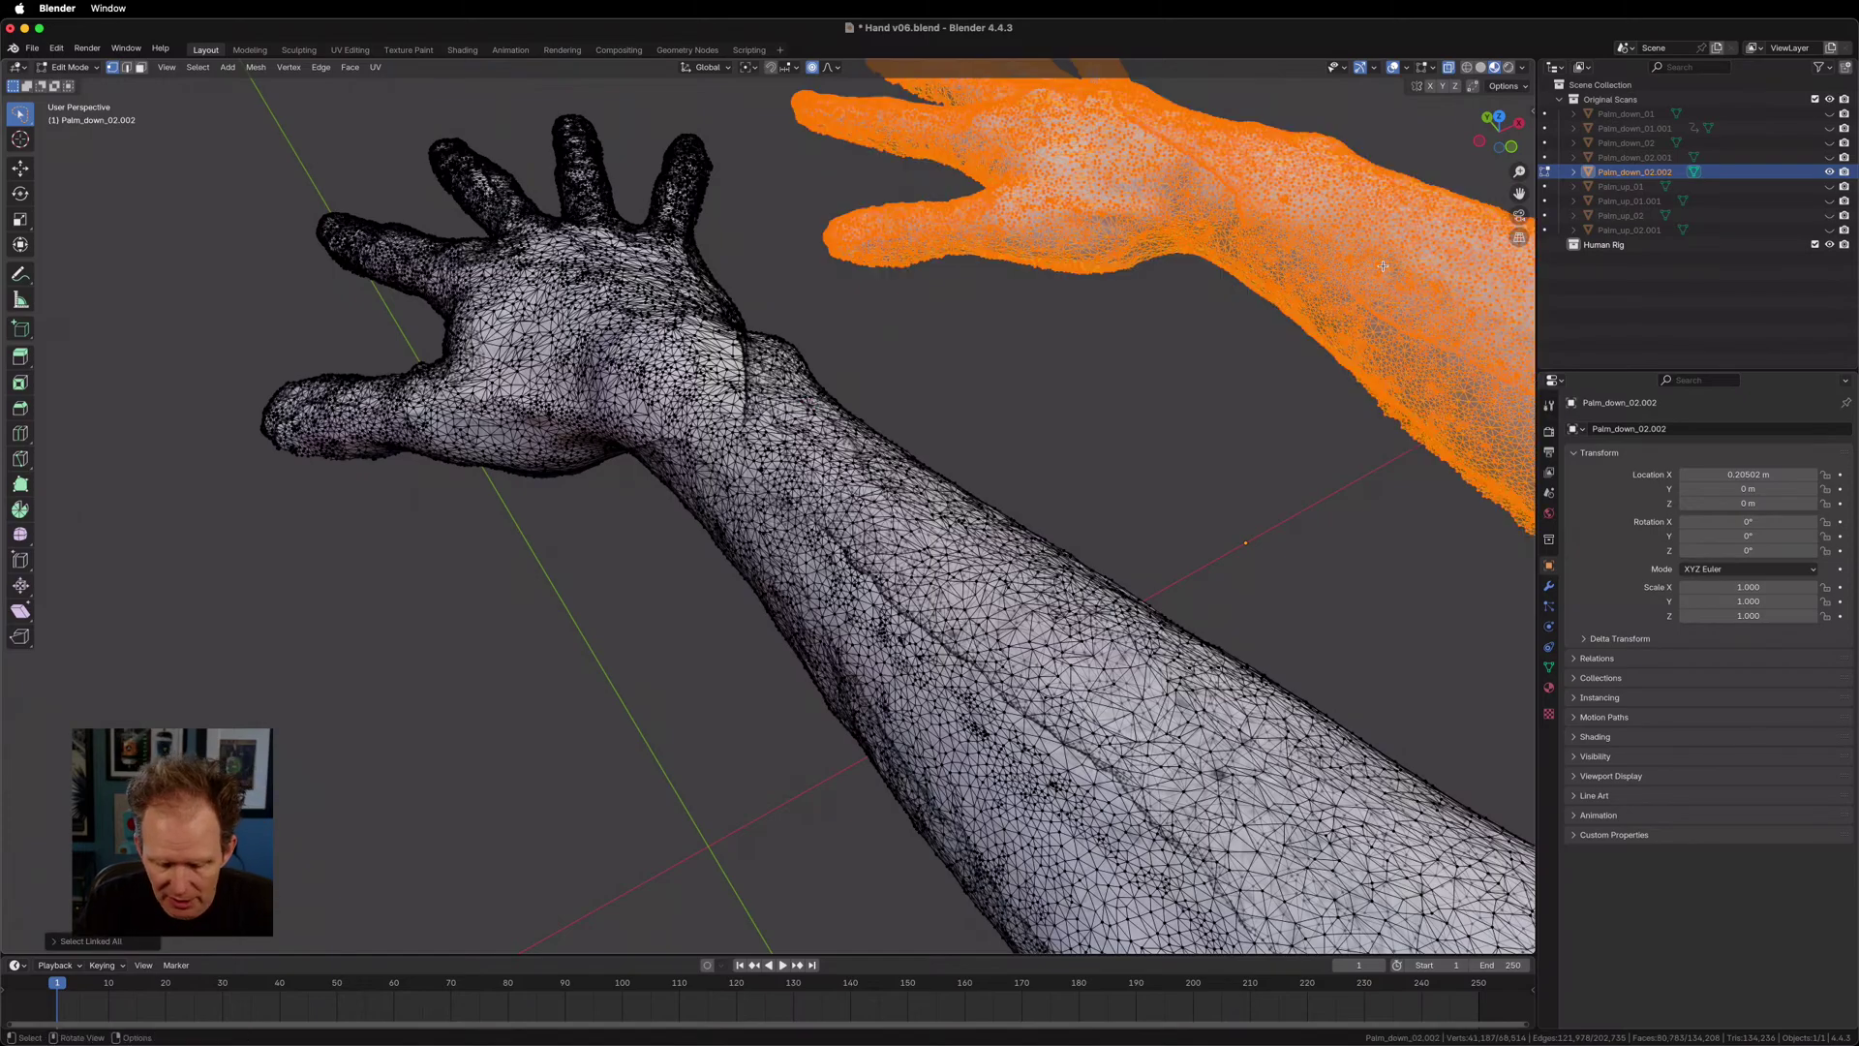
{"action": "key", "text": "g"}
{"action": "key", "text": "y"}
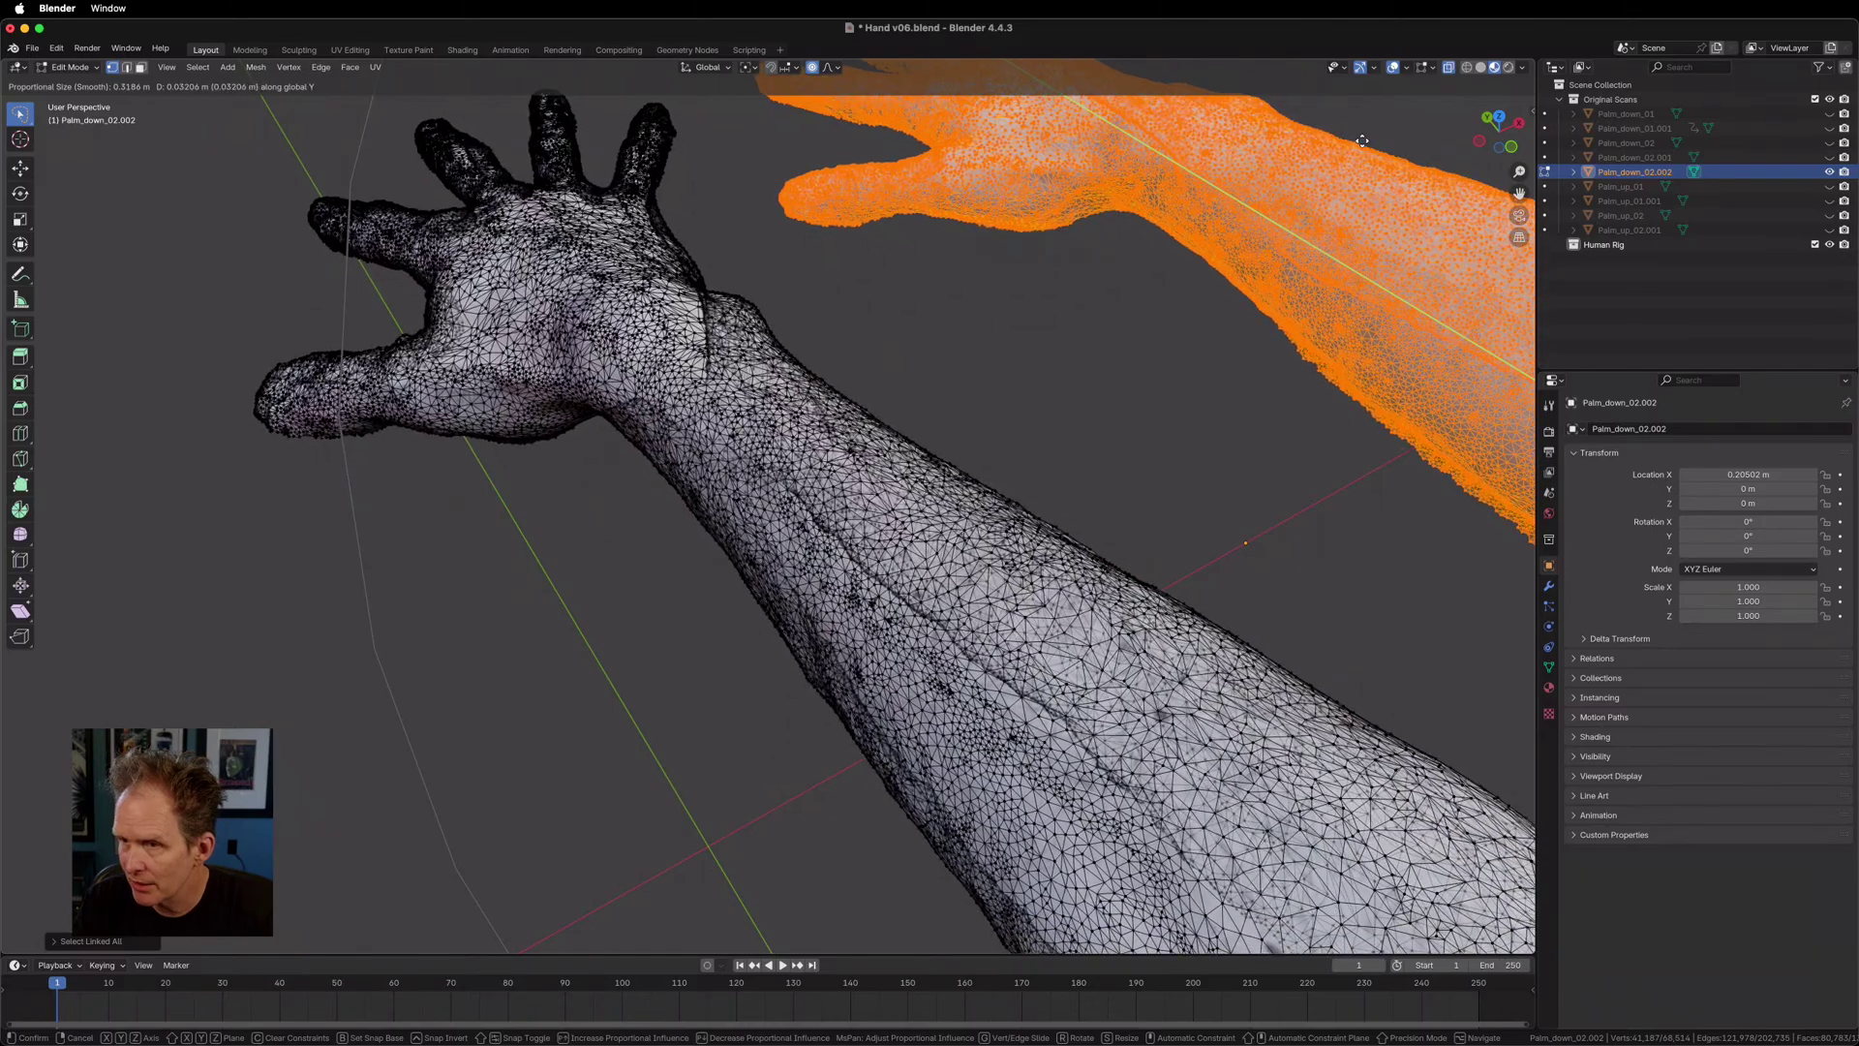
{"action": "key", "text": "Escape"}
{"action": "key", "text": "g"}
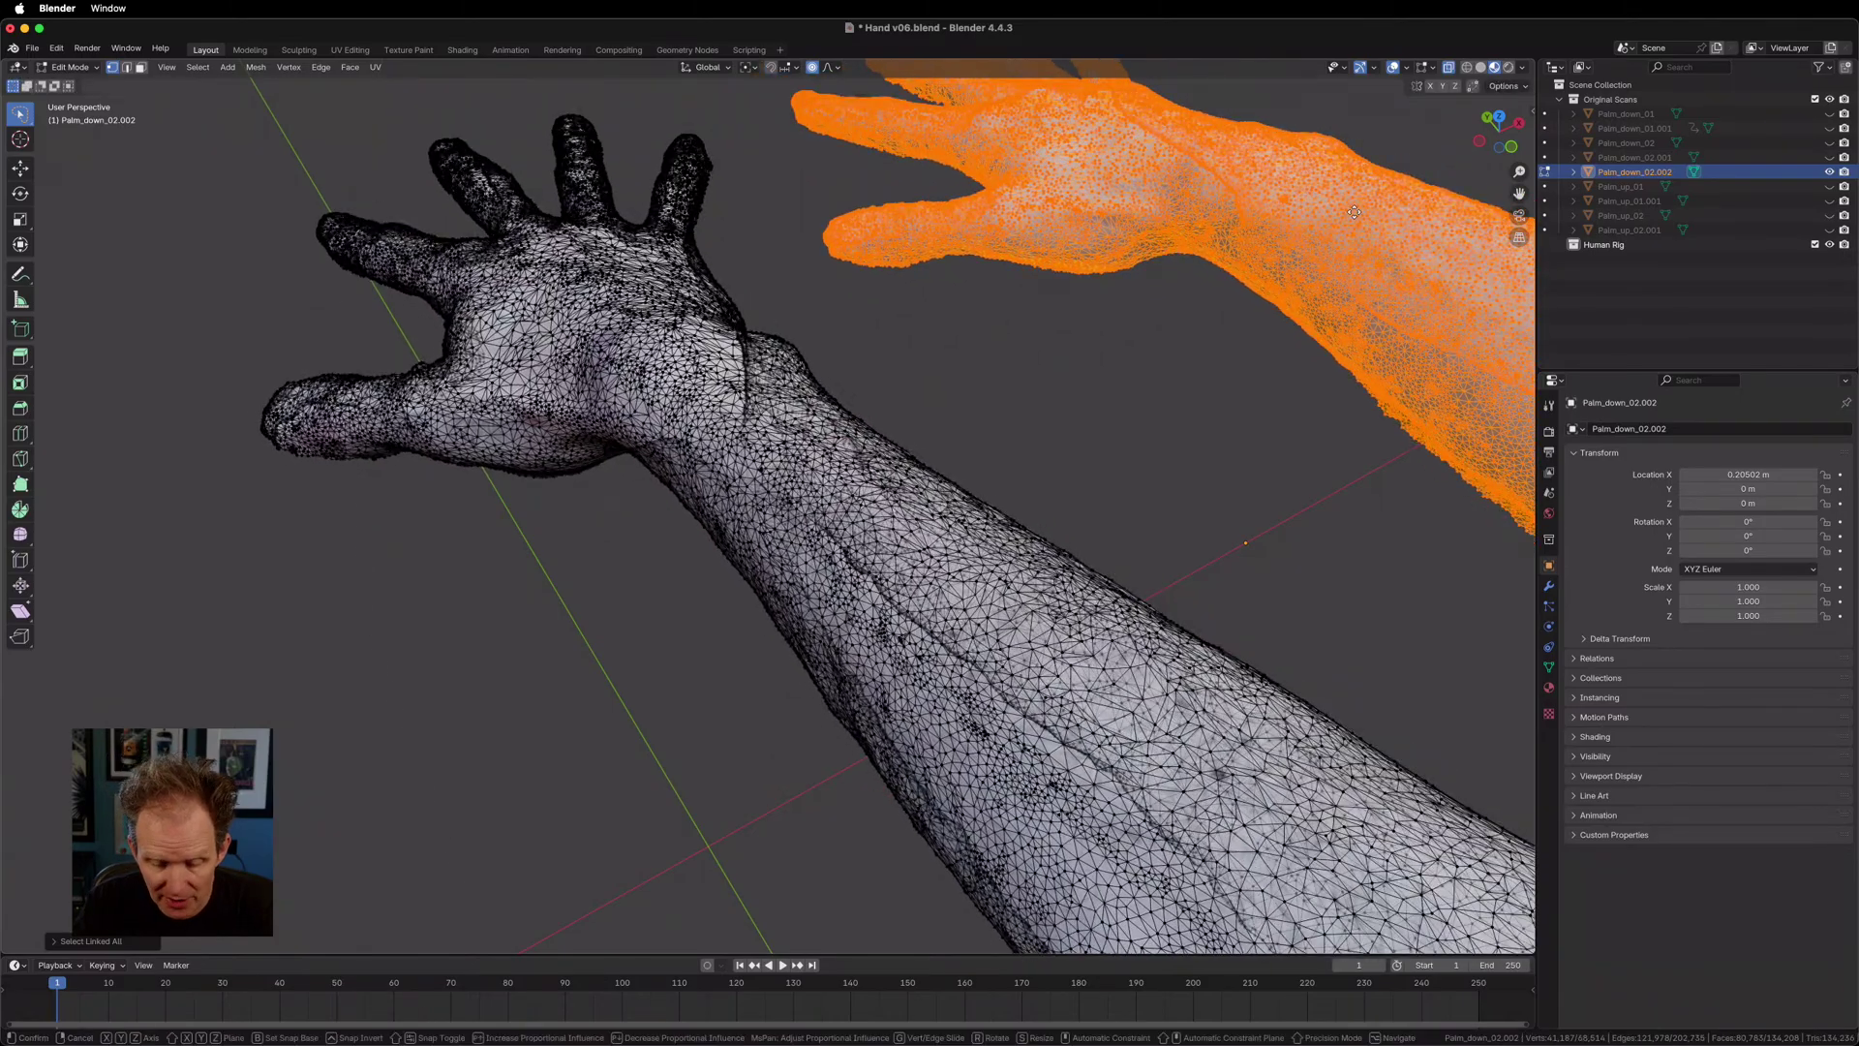
{"action": "key", "text": "Escape"}
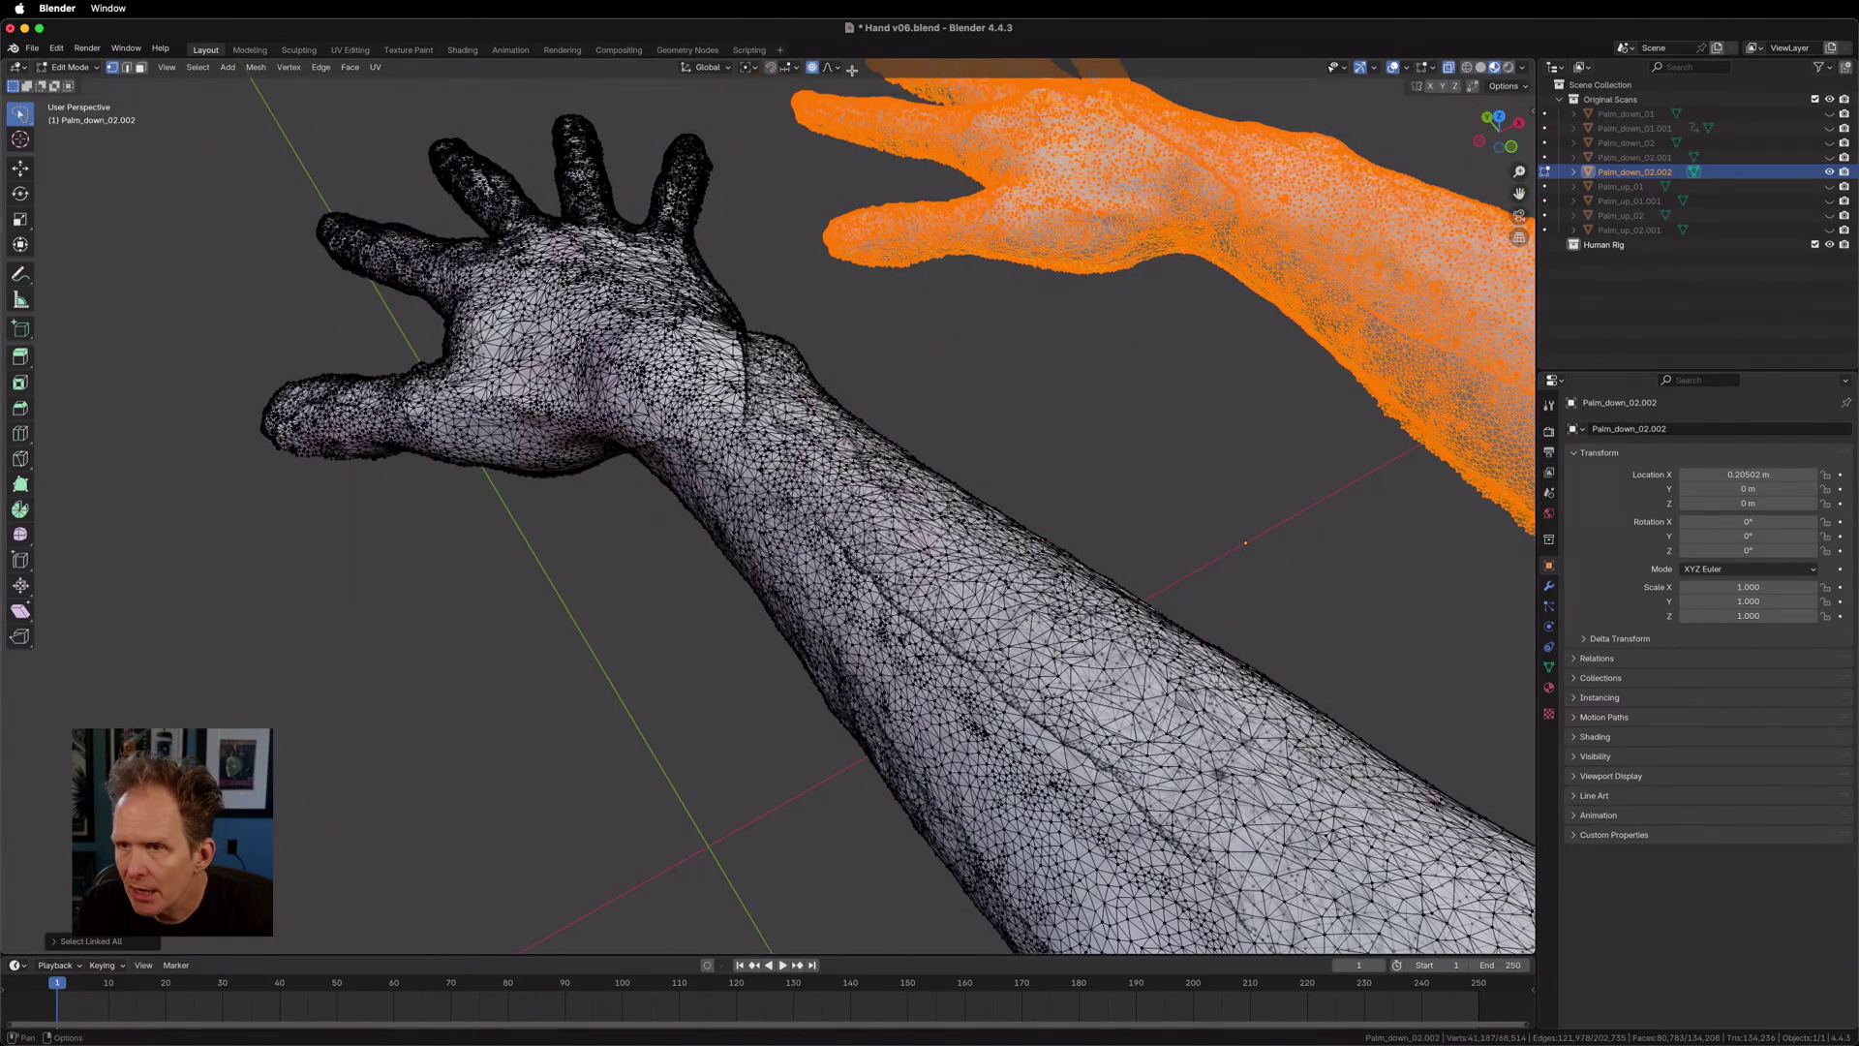
Turn off proportional editing and raise the selected arm about 0.08 m along the Z axis.
{"action": "left_click", "coordinate": [813, 67]}
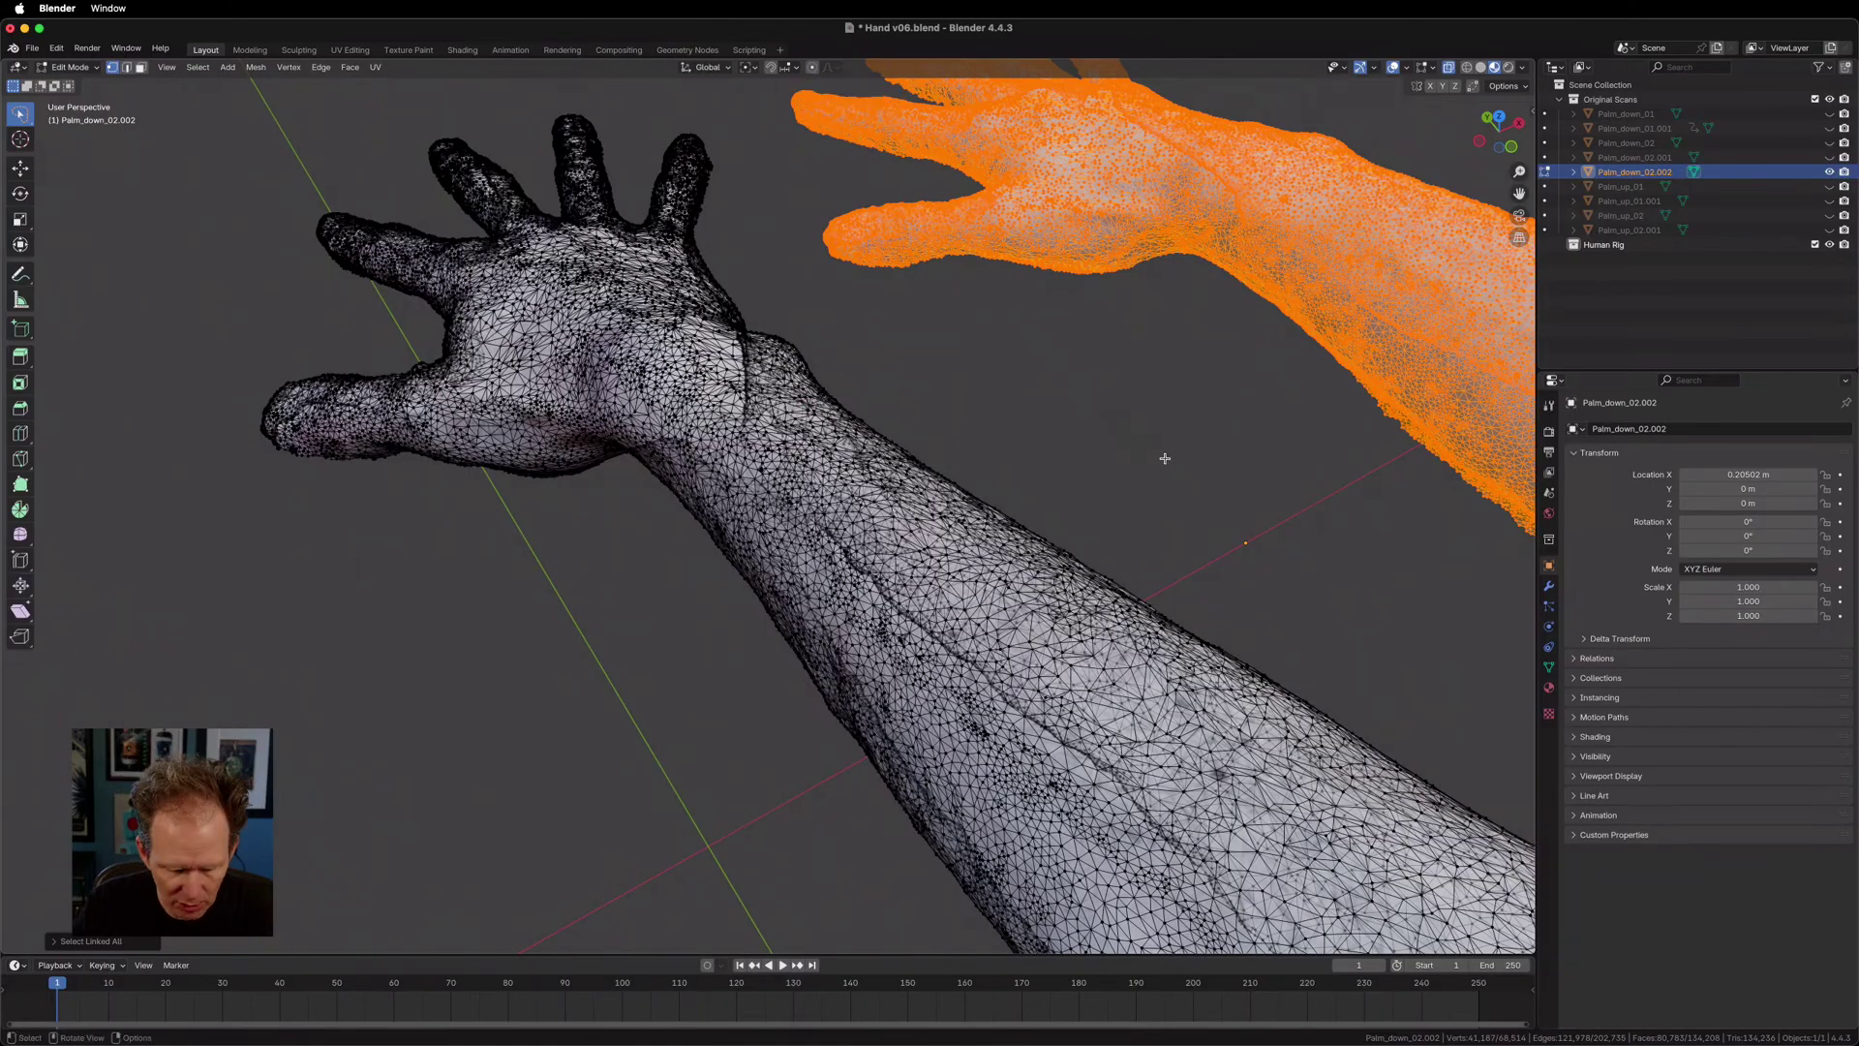
{"action": "key", "text": "g"}
{"action": "key", "text": "z"}
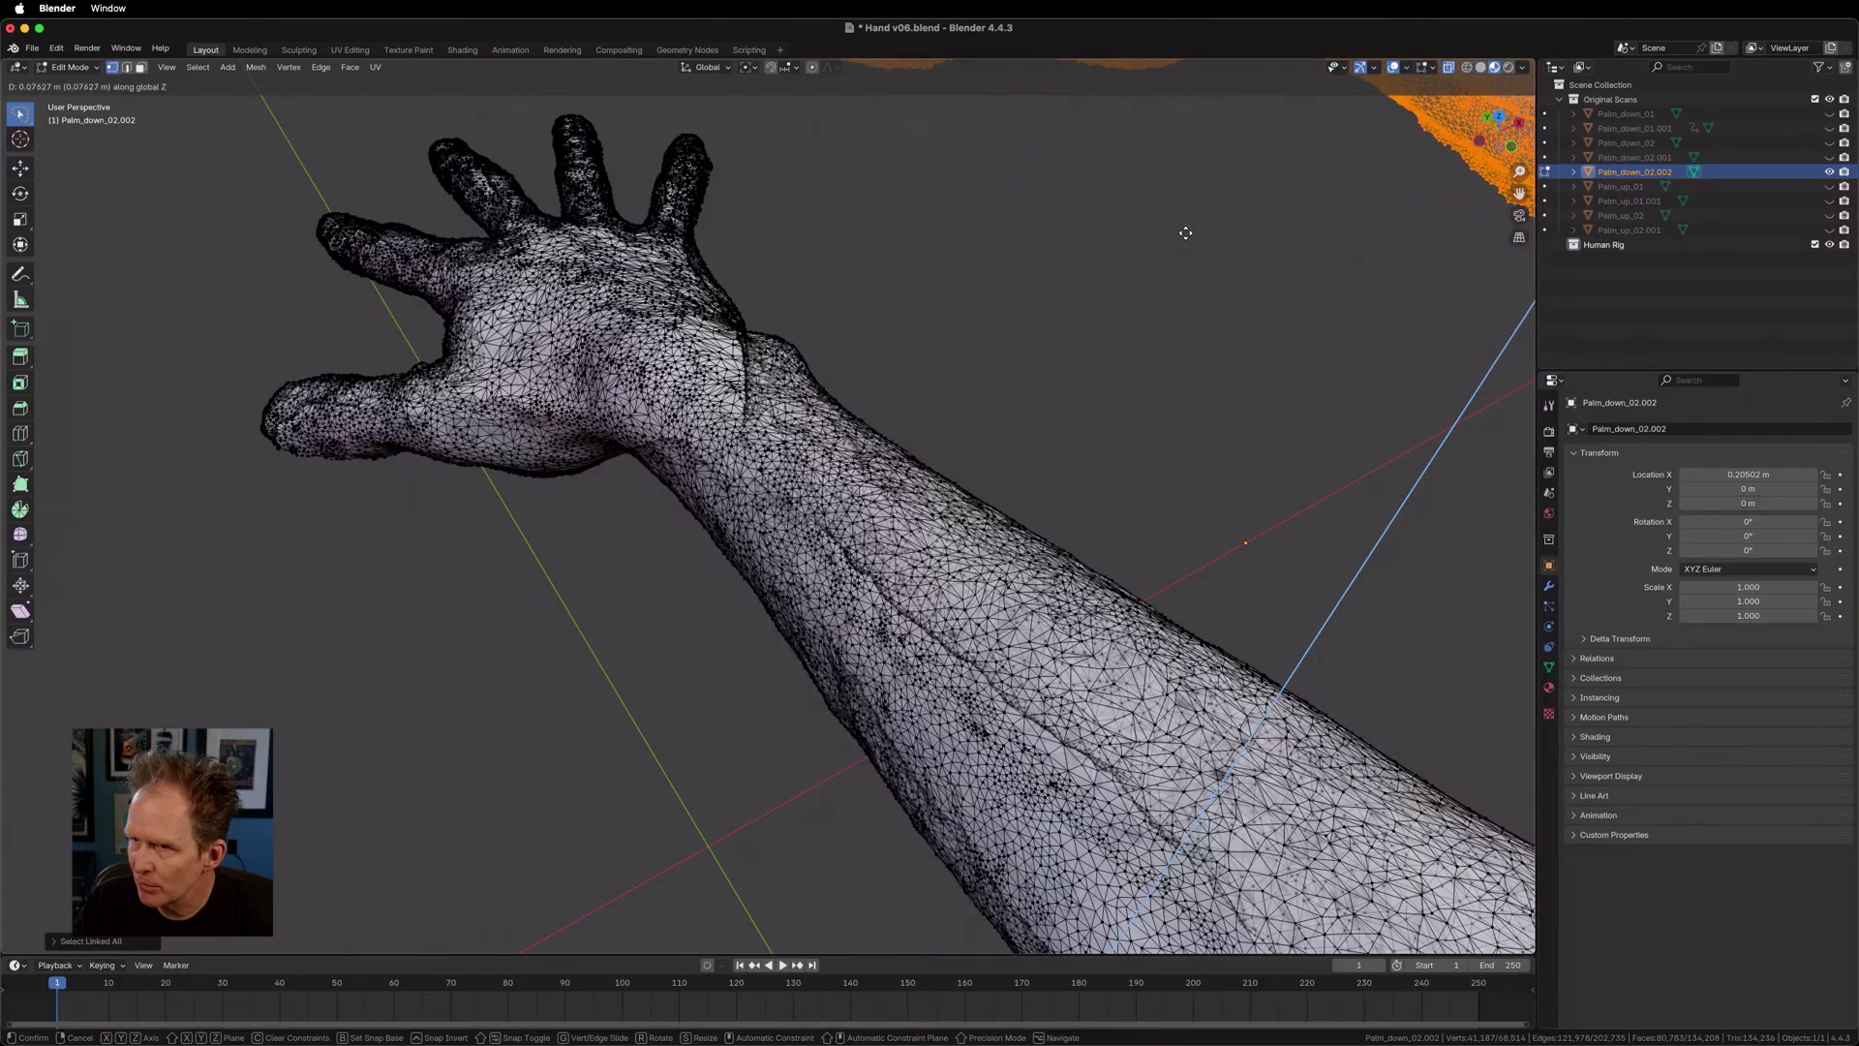
{"action": "left_click", "coordinate": [1187, 225]}
Examine the offset between the two arms from the right, front, back, underside and top.
{"action": "key", "text": "KP_3"}
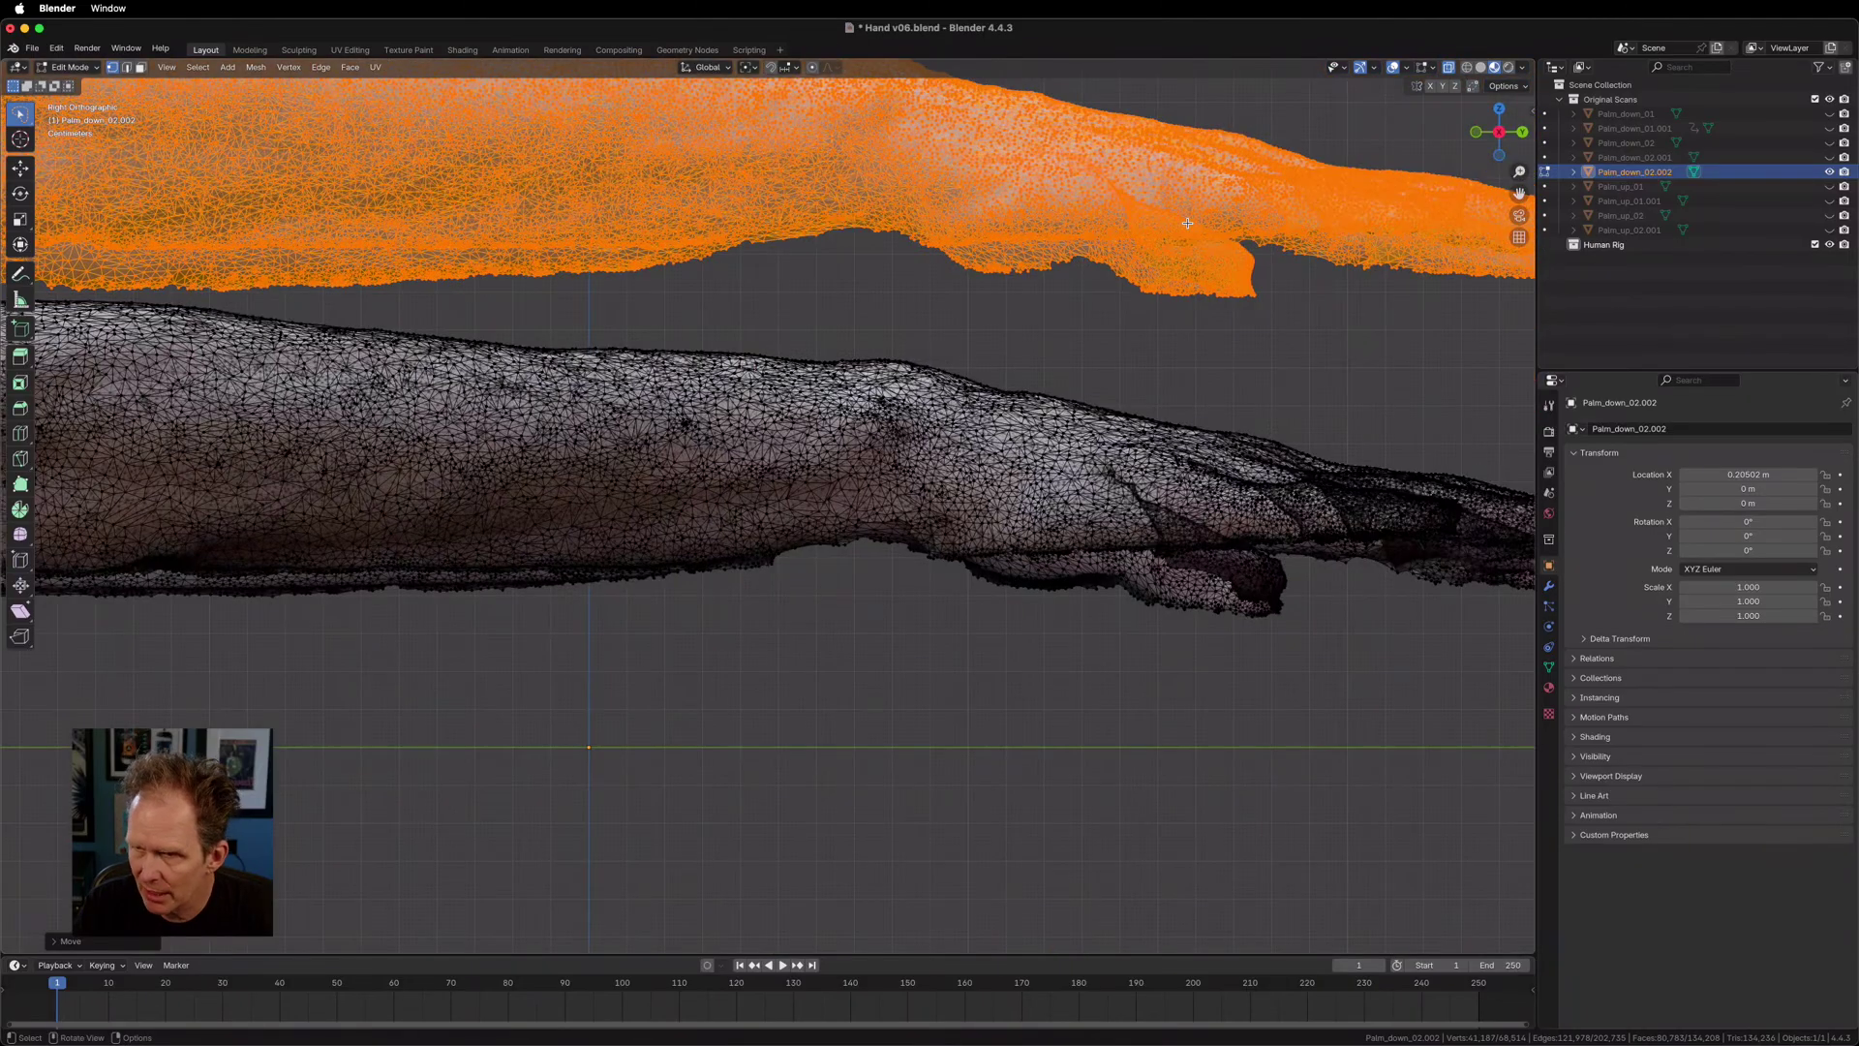
{"action": "scroll", "coordinate": [1184, 209], "scroll_direction": "down", "scroll_amount": 2}
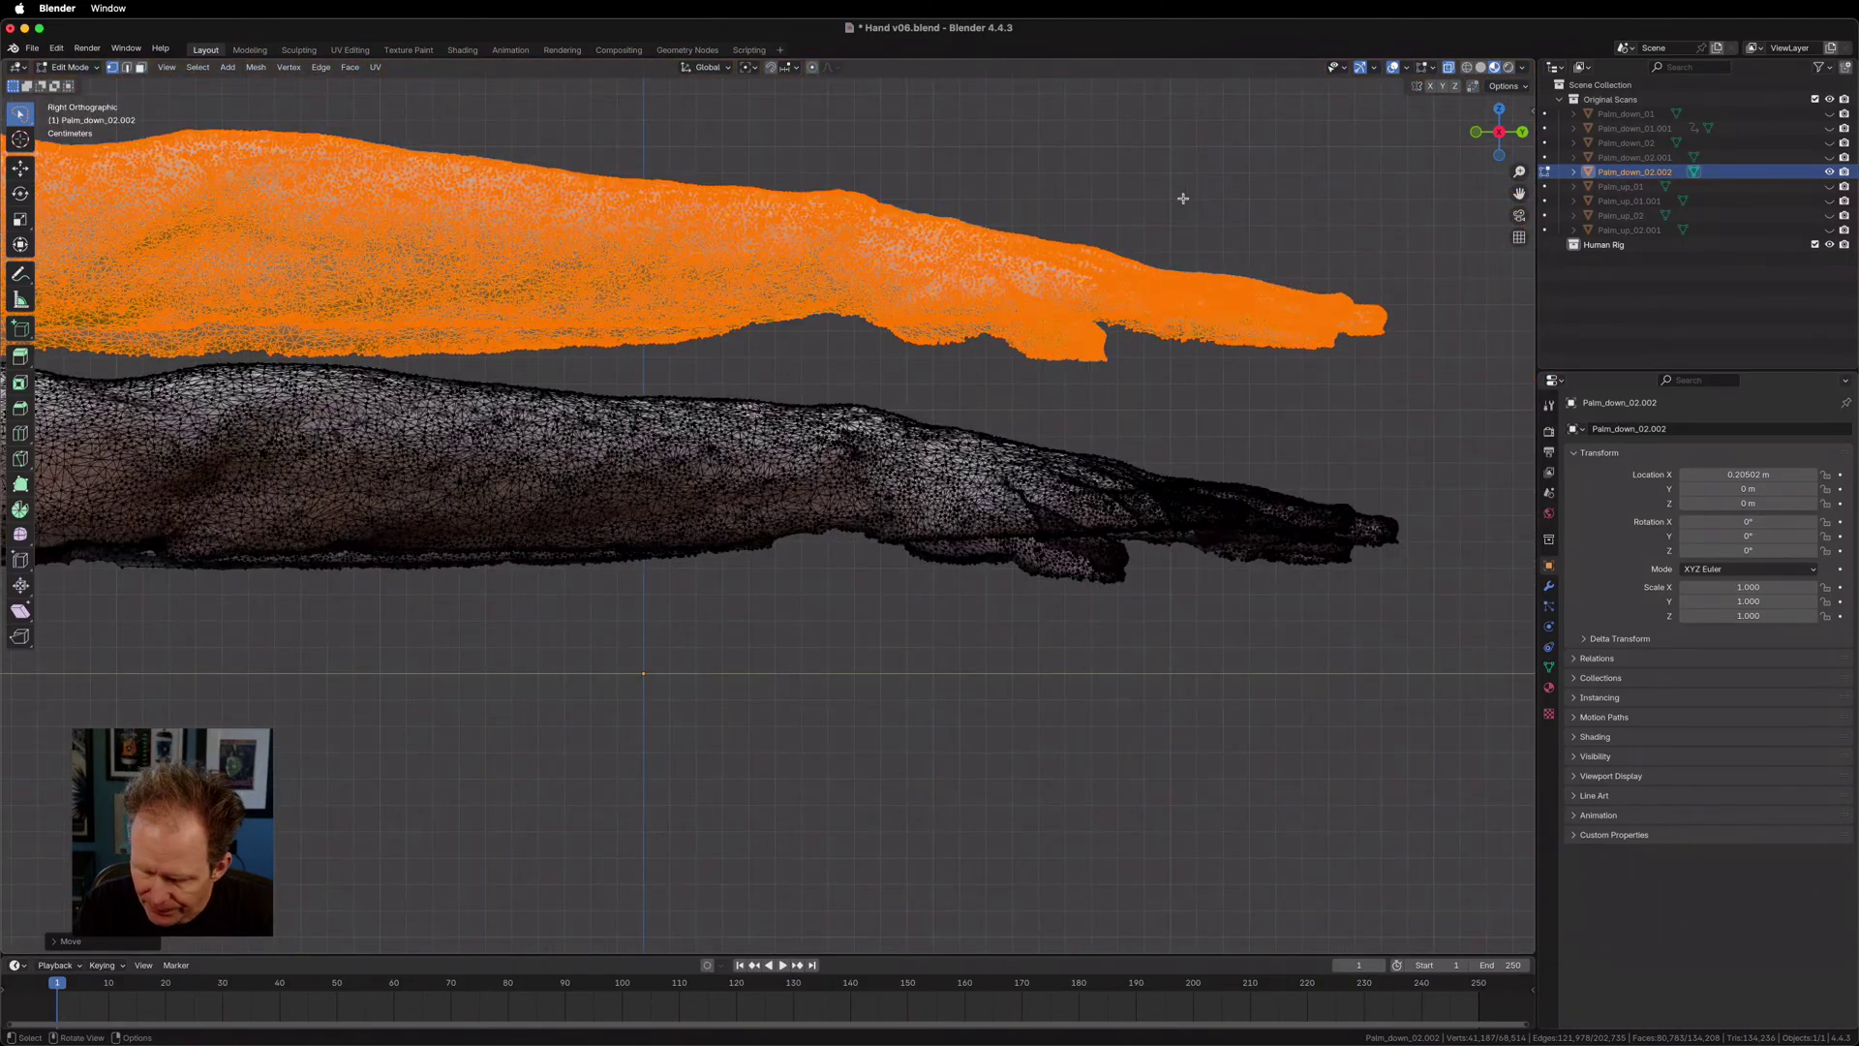
{"action": "key", "text": "KP_1"}
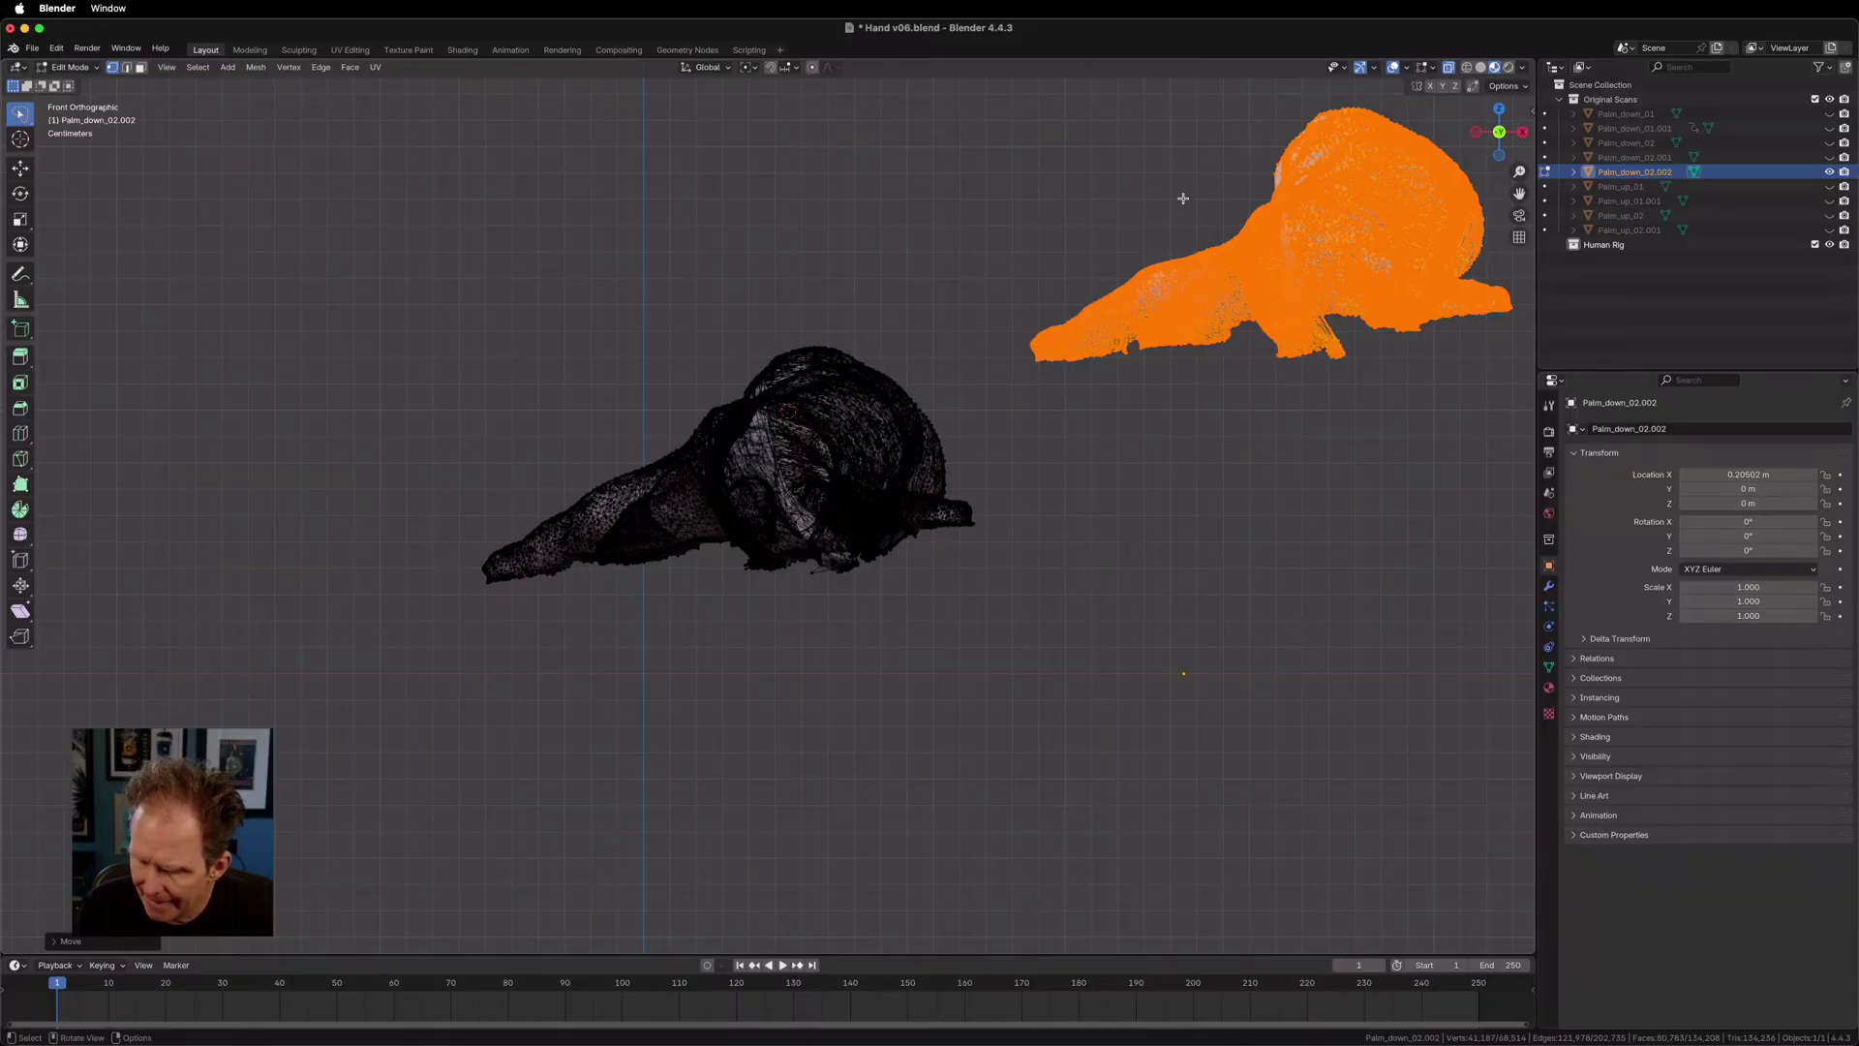
{"action": "key", "text": "ctrl+KP_1"}
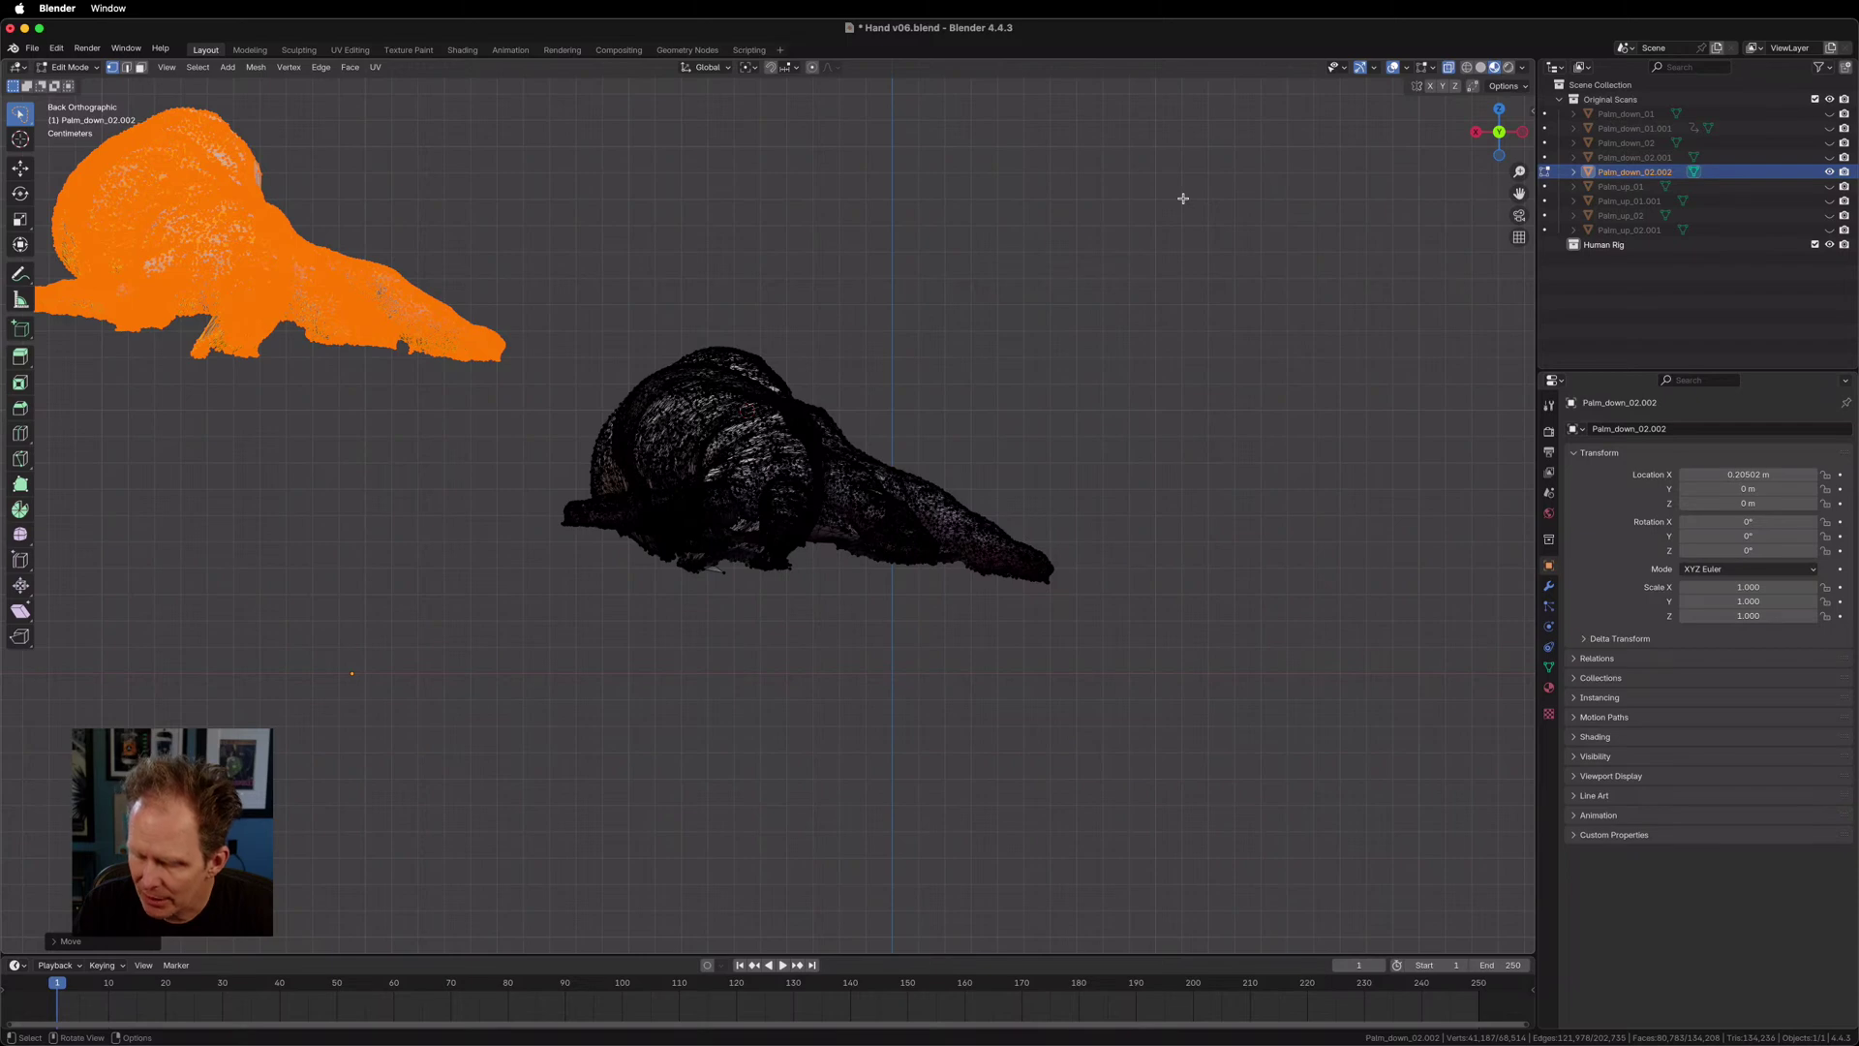
{"action": "key", "text": "KP_3"}
{"action": "key", "text": "KP_2"}
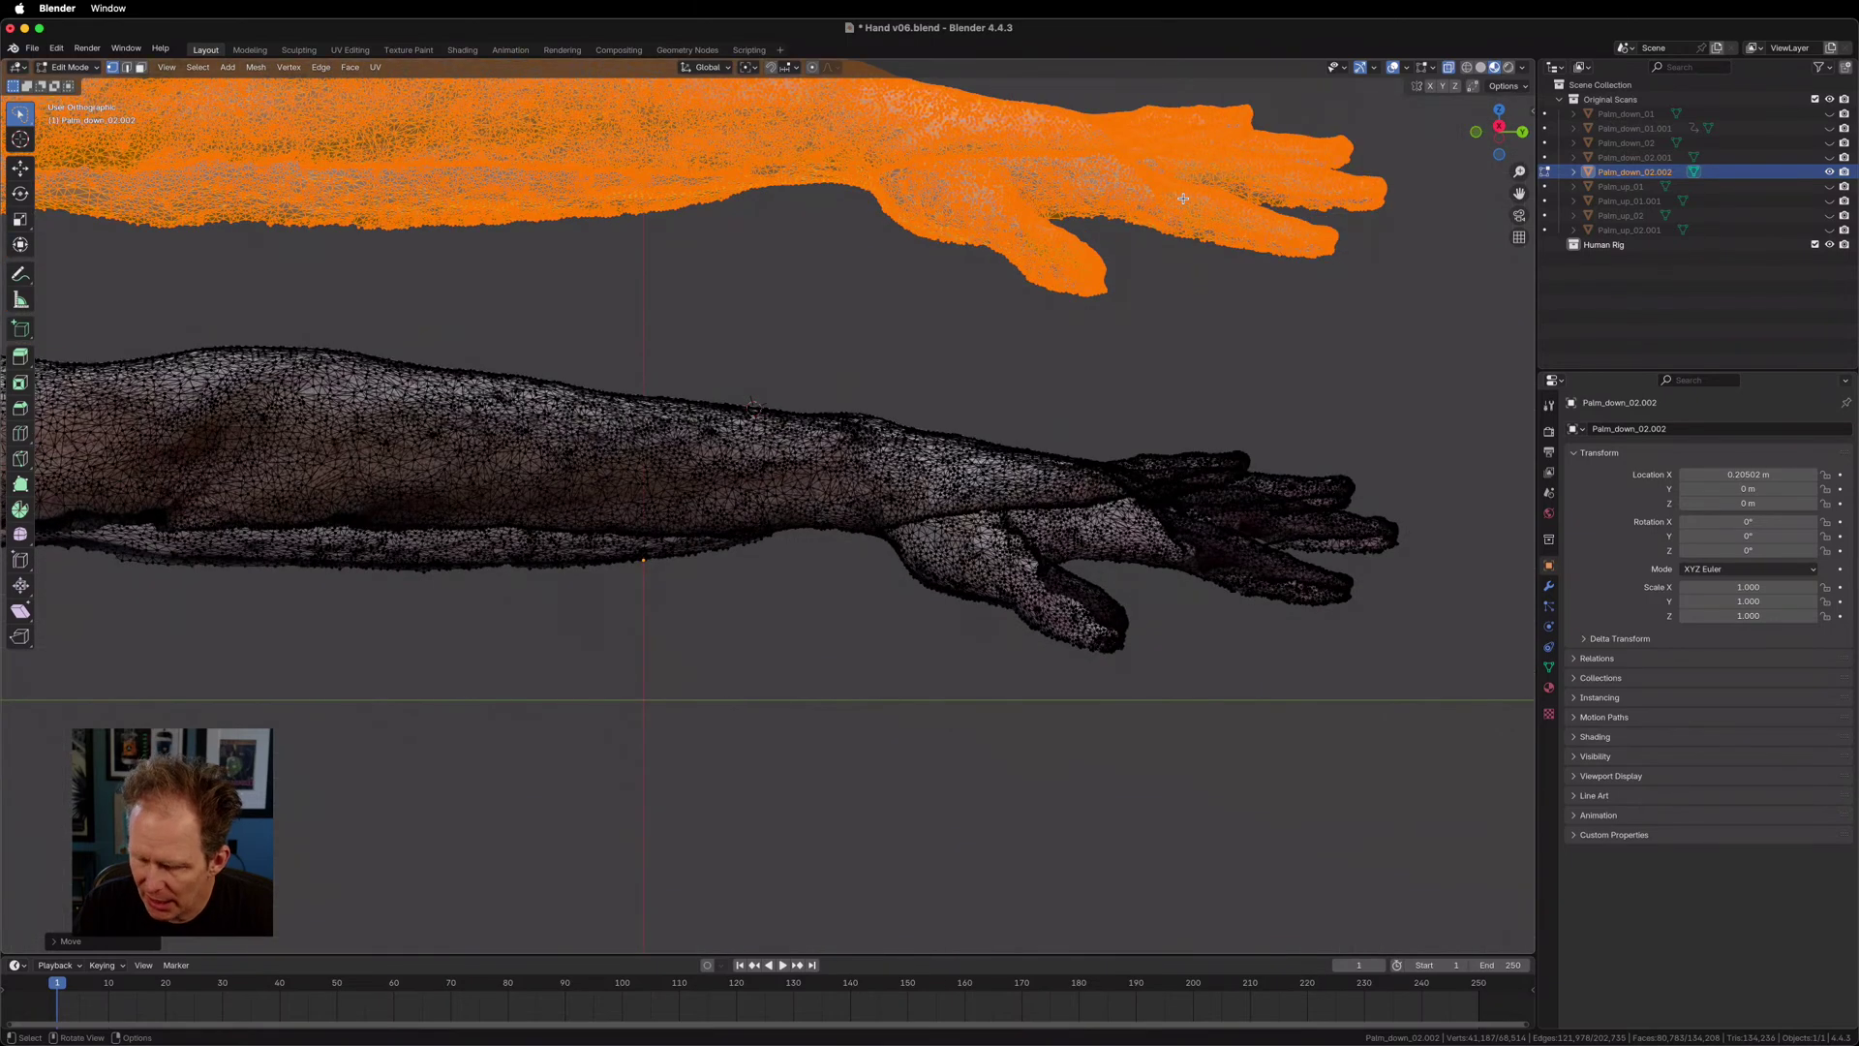
{"action": "key", "text": "KP_8"}
{"action": "key", "text": "KP_1"}
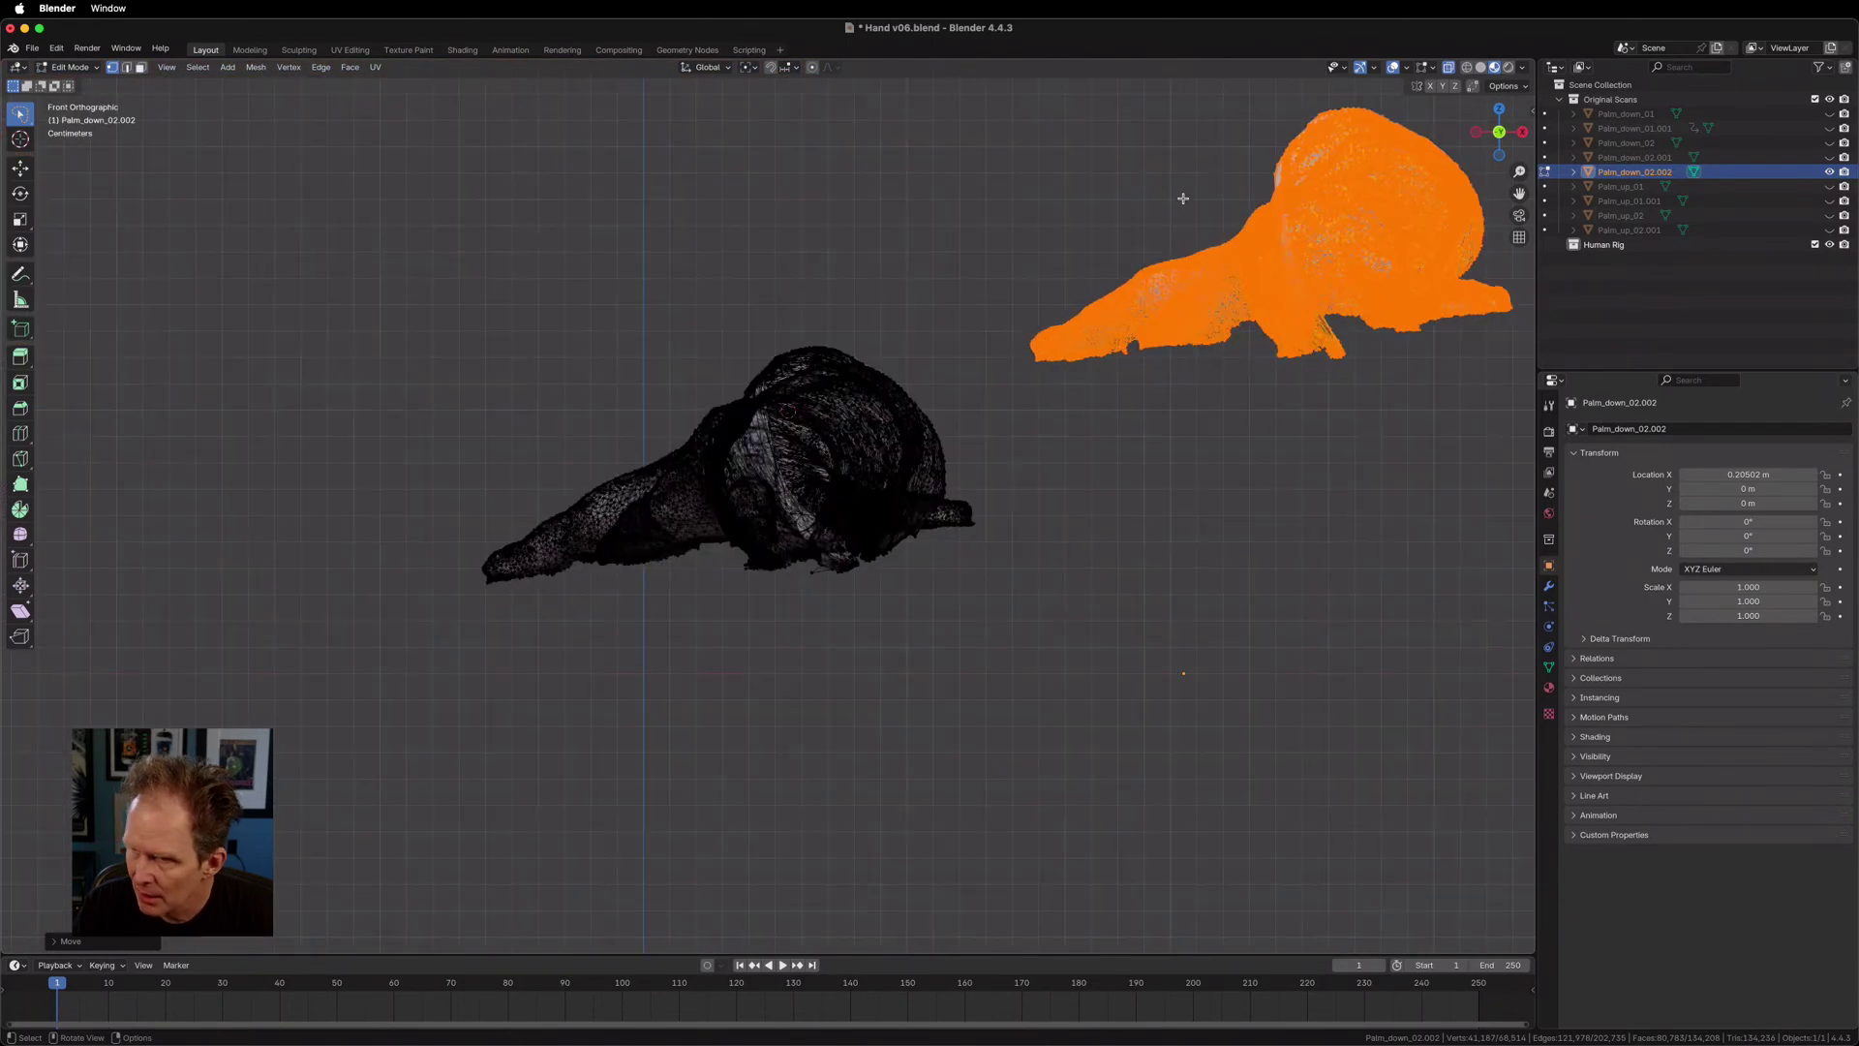
{"action": "key", "text": "KP_2"}
{"action": "key", "text": "KP_2"}
{"action": "key", "text": "KP_2"}
{"action": "key", "text": "KP_2"}
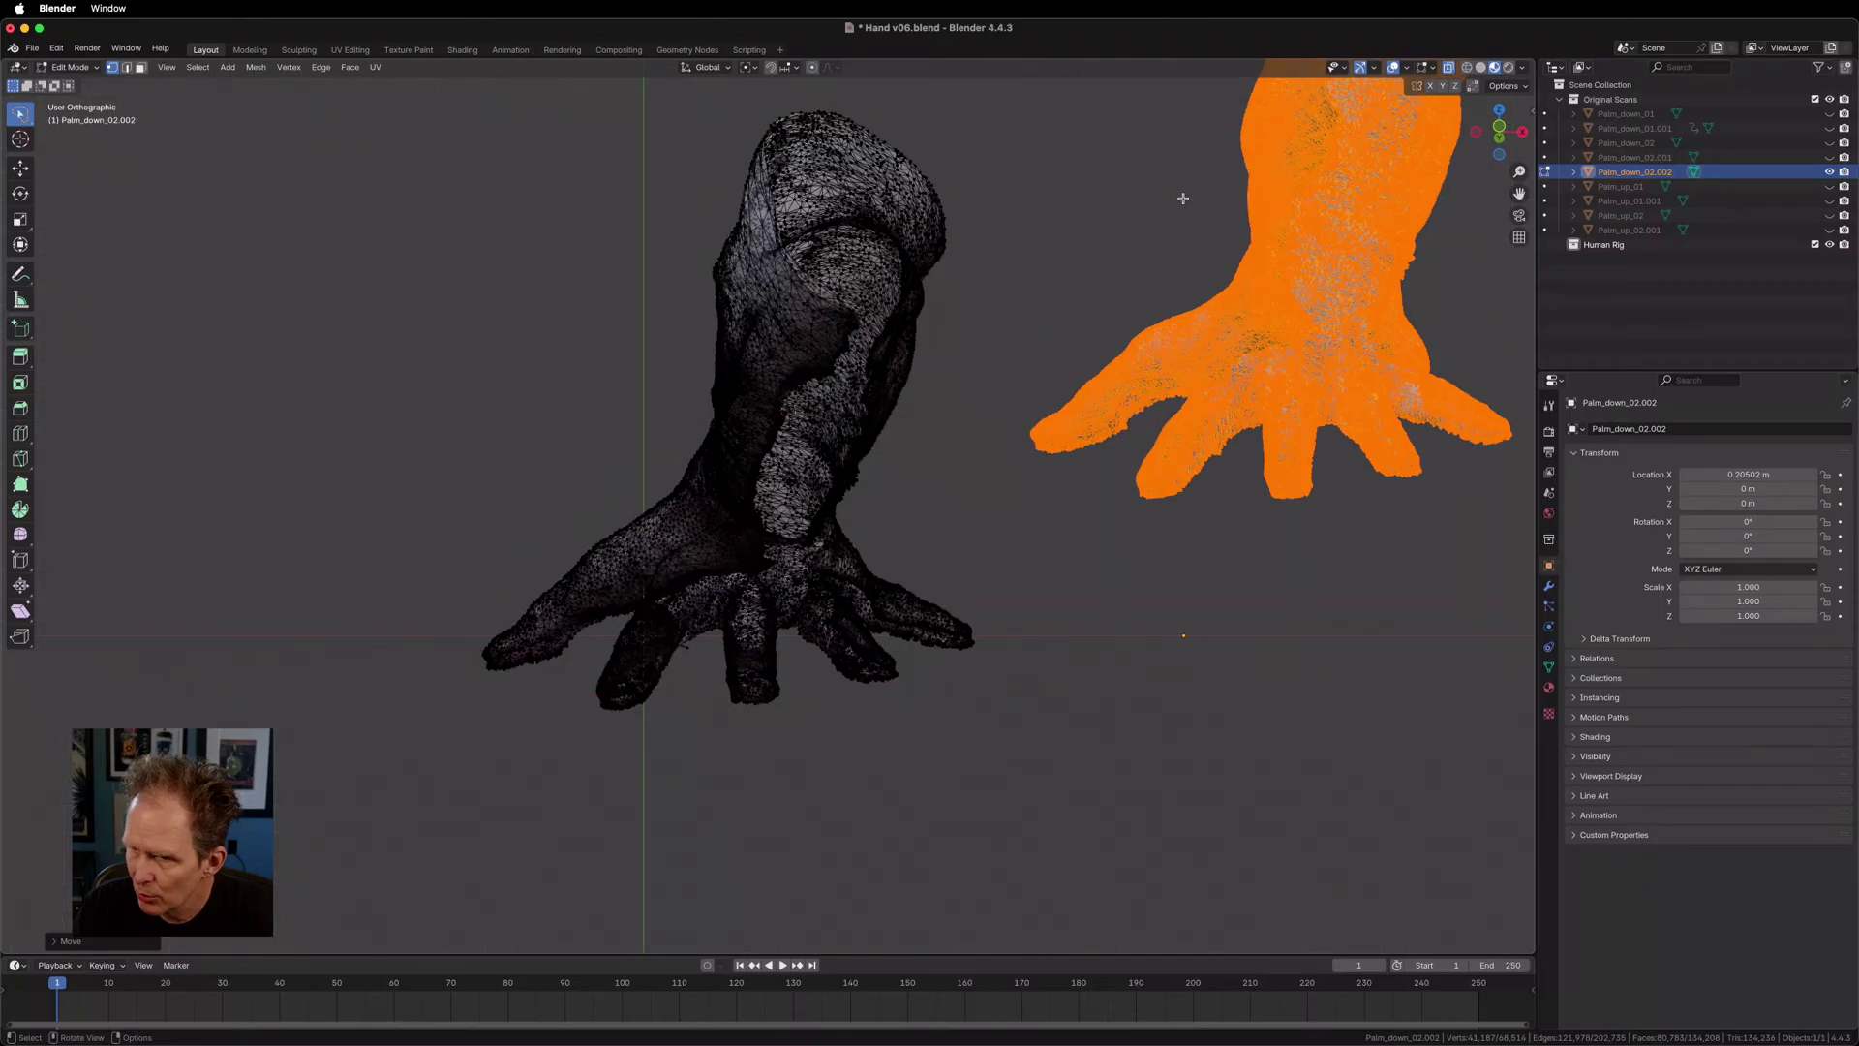
{"action": "key", "text": "KP_2"}
{"action": "key", "text": "KP_2"}
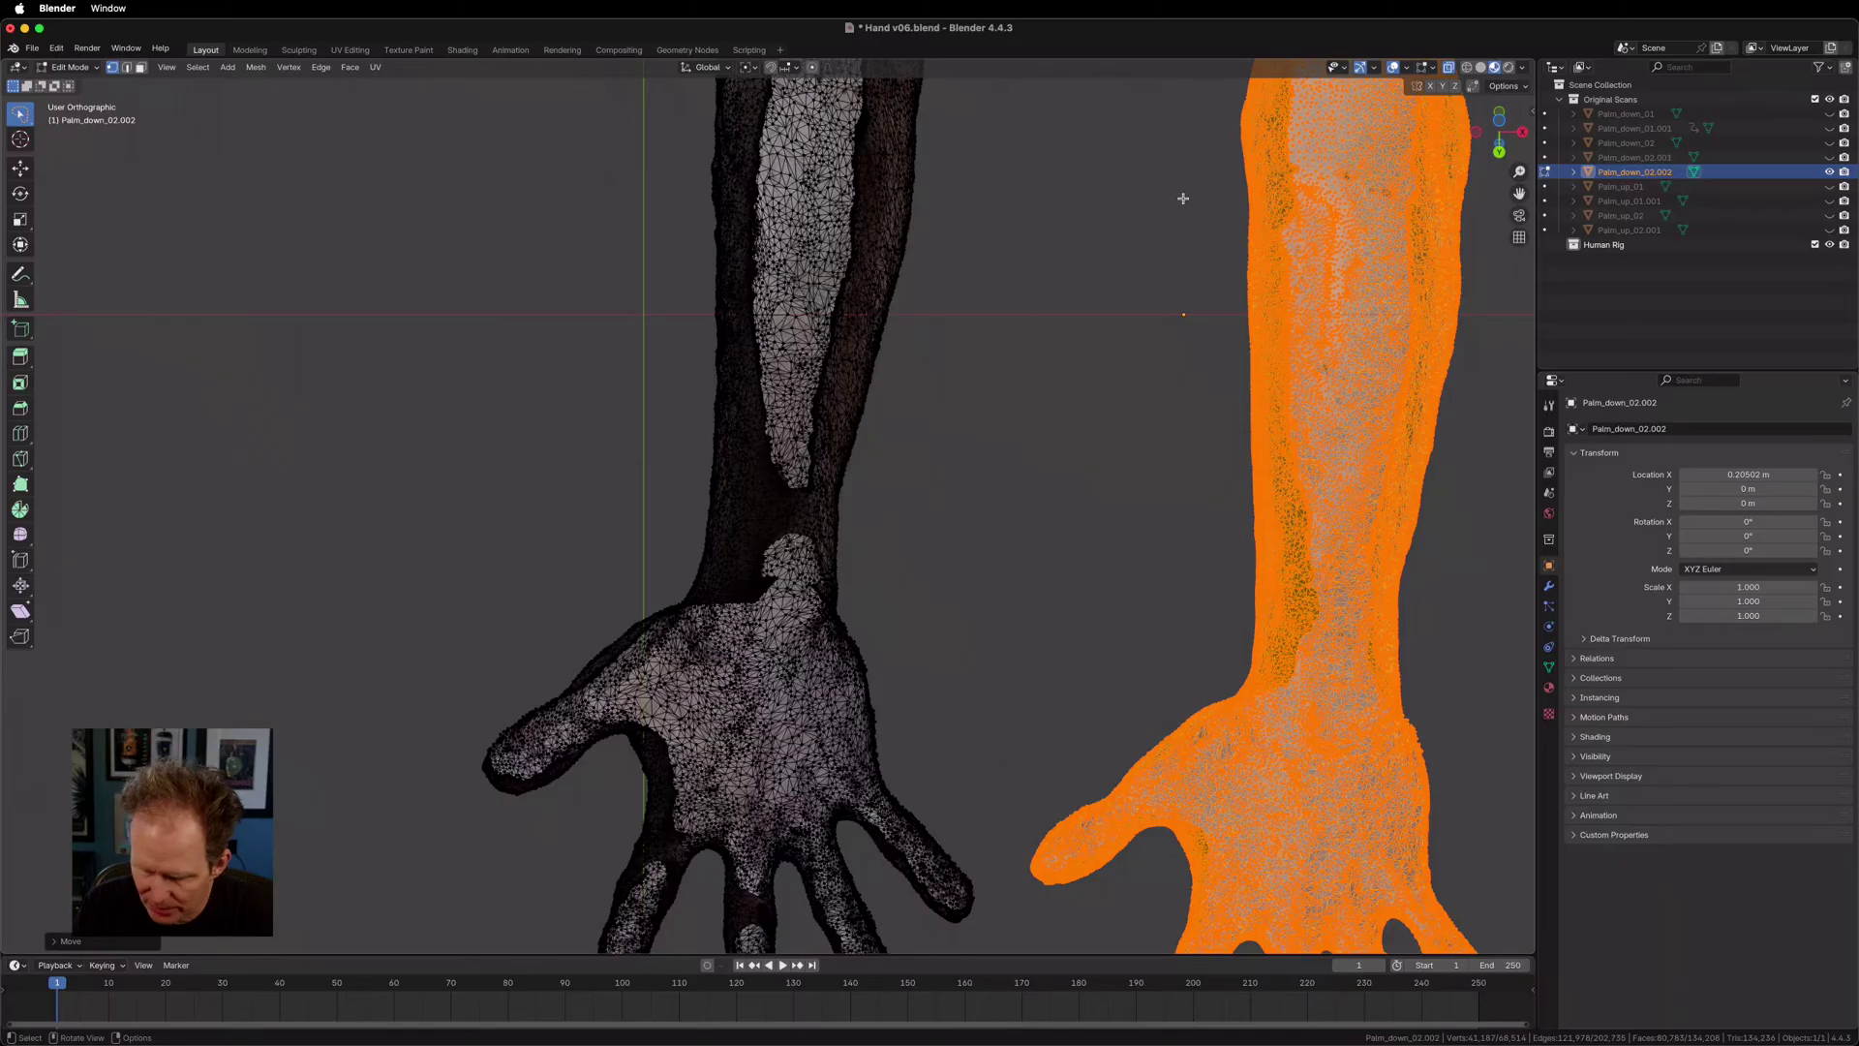
{"action": "key", "text": "KP_7"}
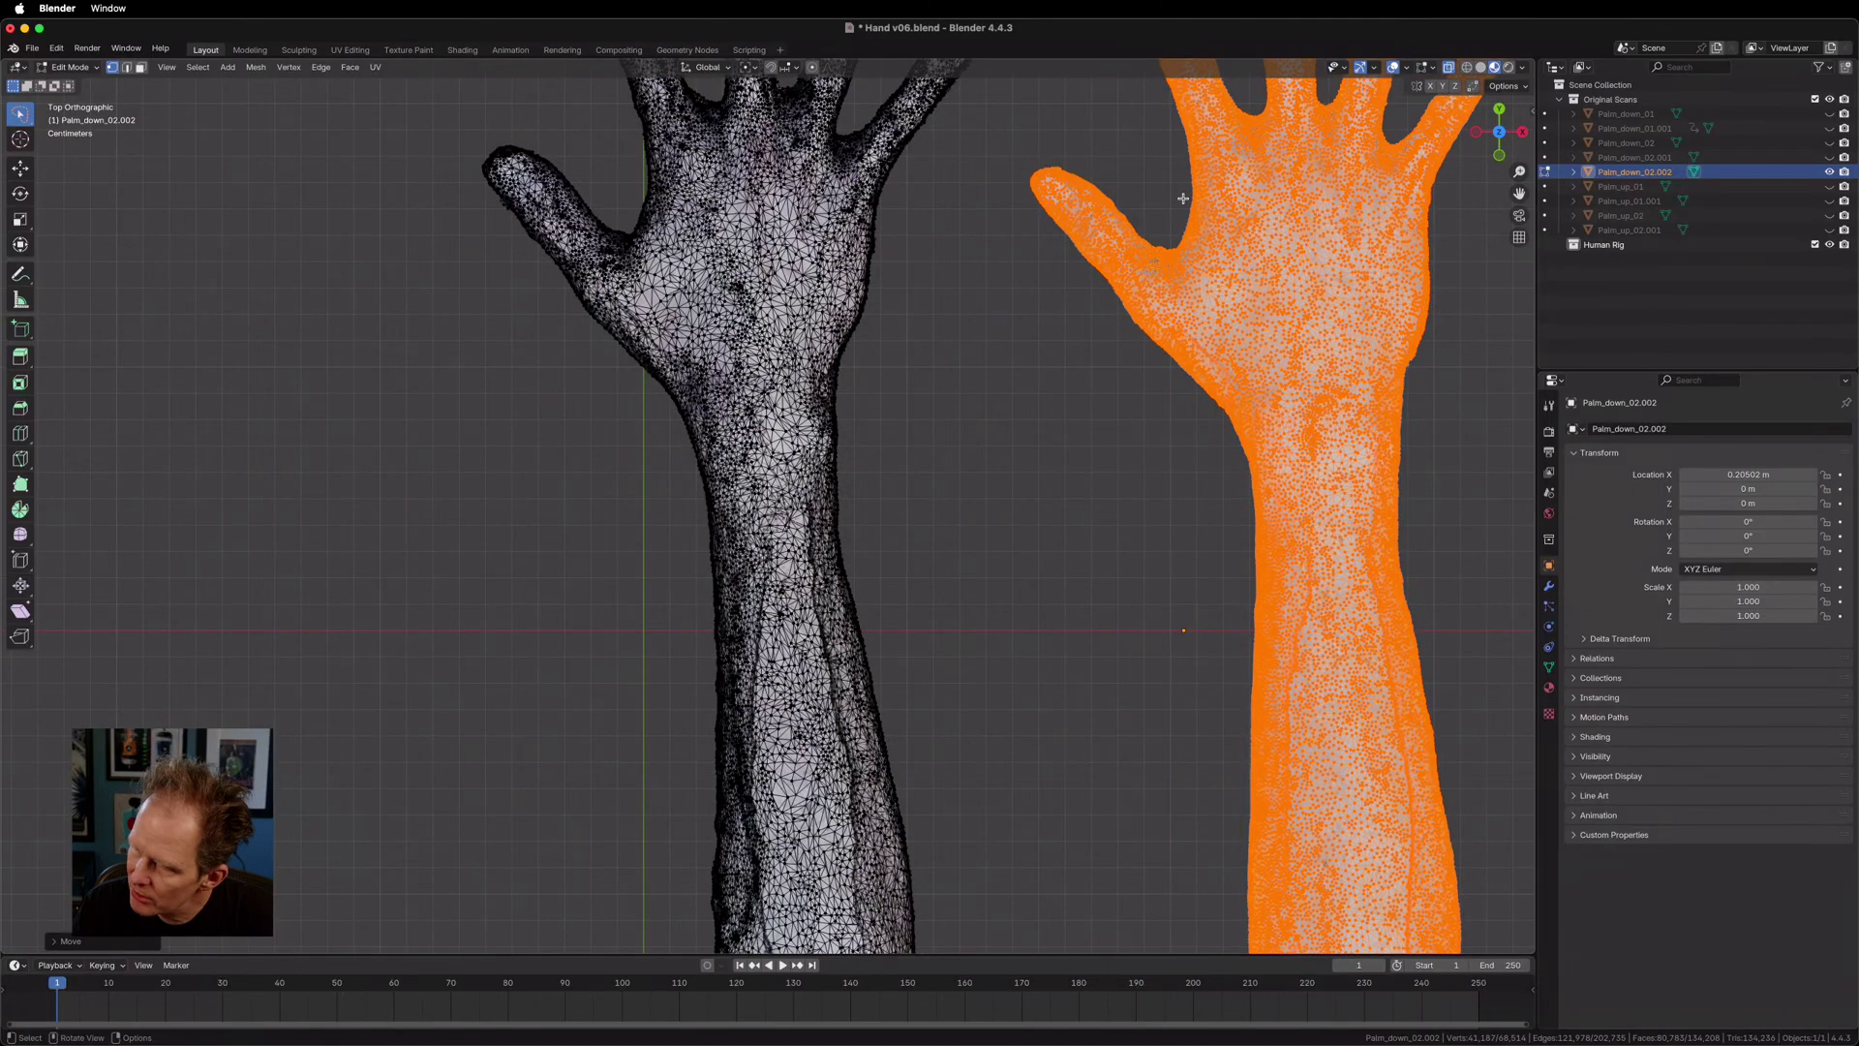
Switch the joined arm mesh to Texture Paint mode, with both arms viewed from the thumb side.
{"action": "key", "text": "KP_4"}
{"action": "key", "text": "KP_4"}
{"action": "key", "text": "KP_4"}
{"action": "key", "text": "KP_4"}
{"action": "key", "text": "KP_4"}
{"action": "key", "text": "KP_4"}
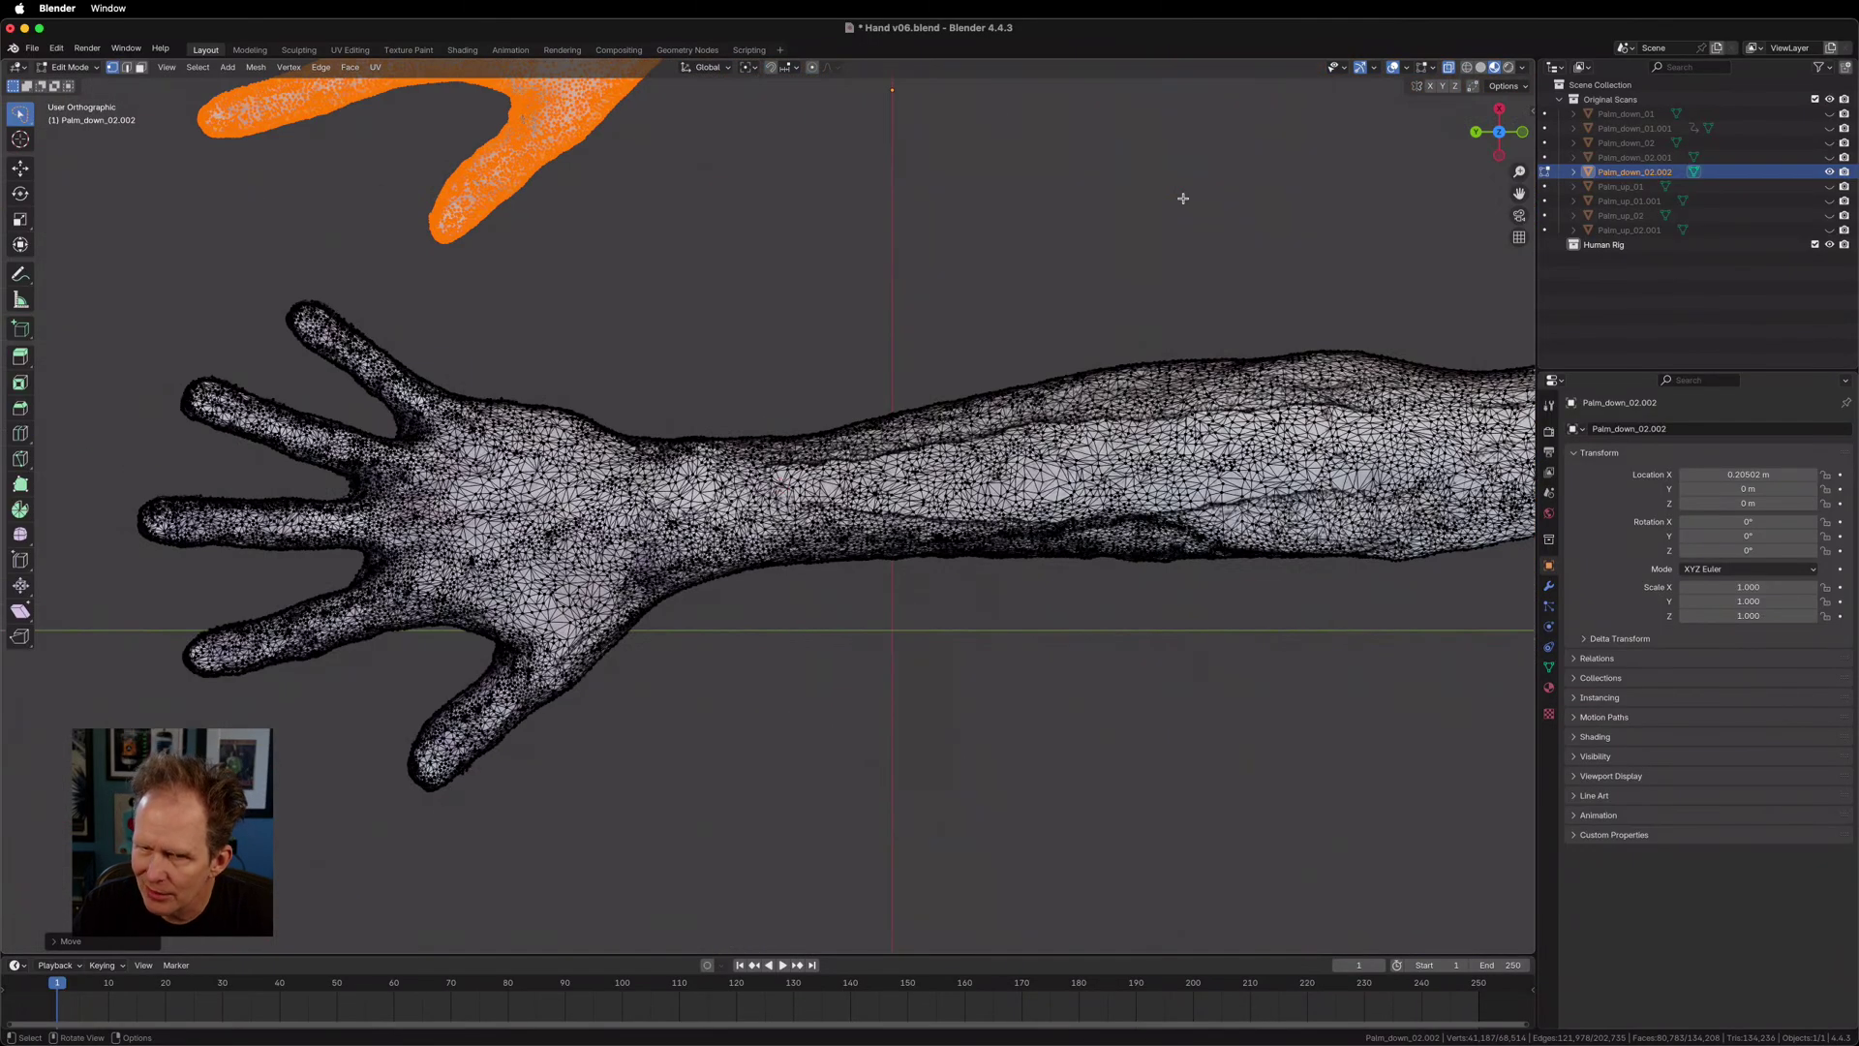
{"action": "key", "text": "KP_2"}
{"action": "key", "text": "KP_2"}
{"action": "key", "text": "KP_2"}
{"action": "key", "text": "KP_2"}
{"action": "key", "text": "KP_2"}
{"action": "key", "text": "KP_2"}
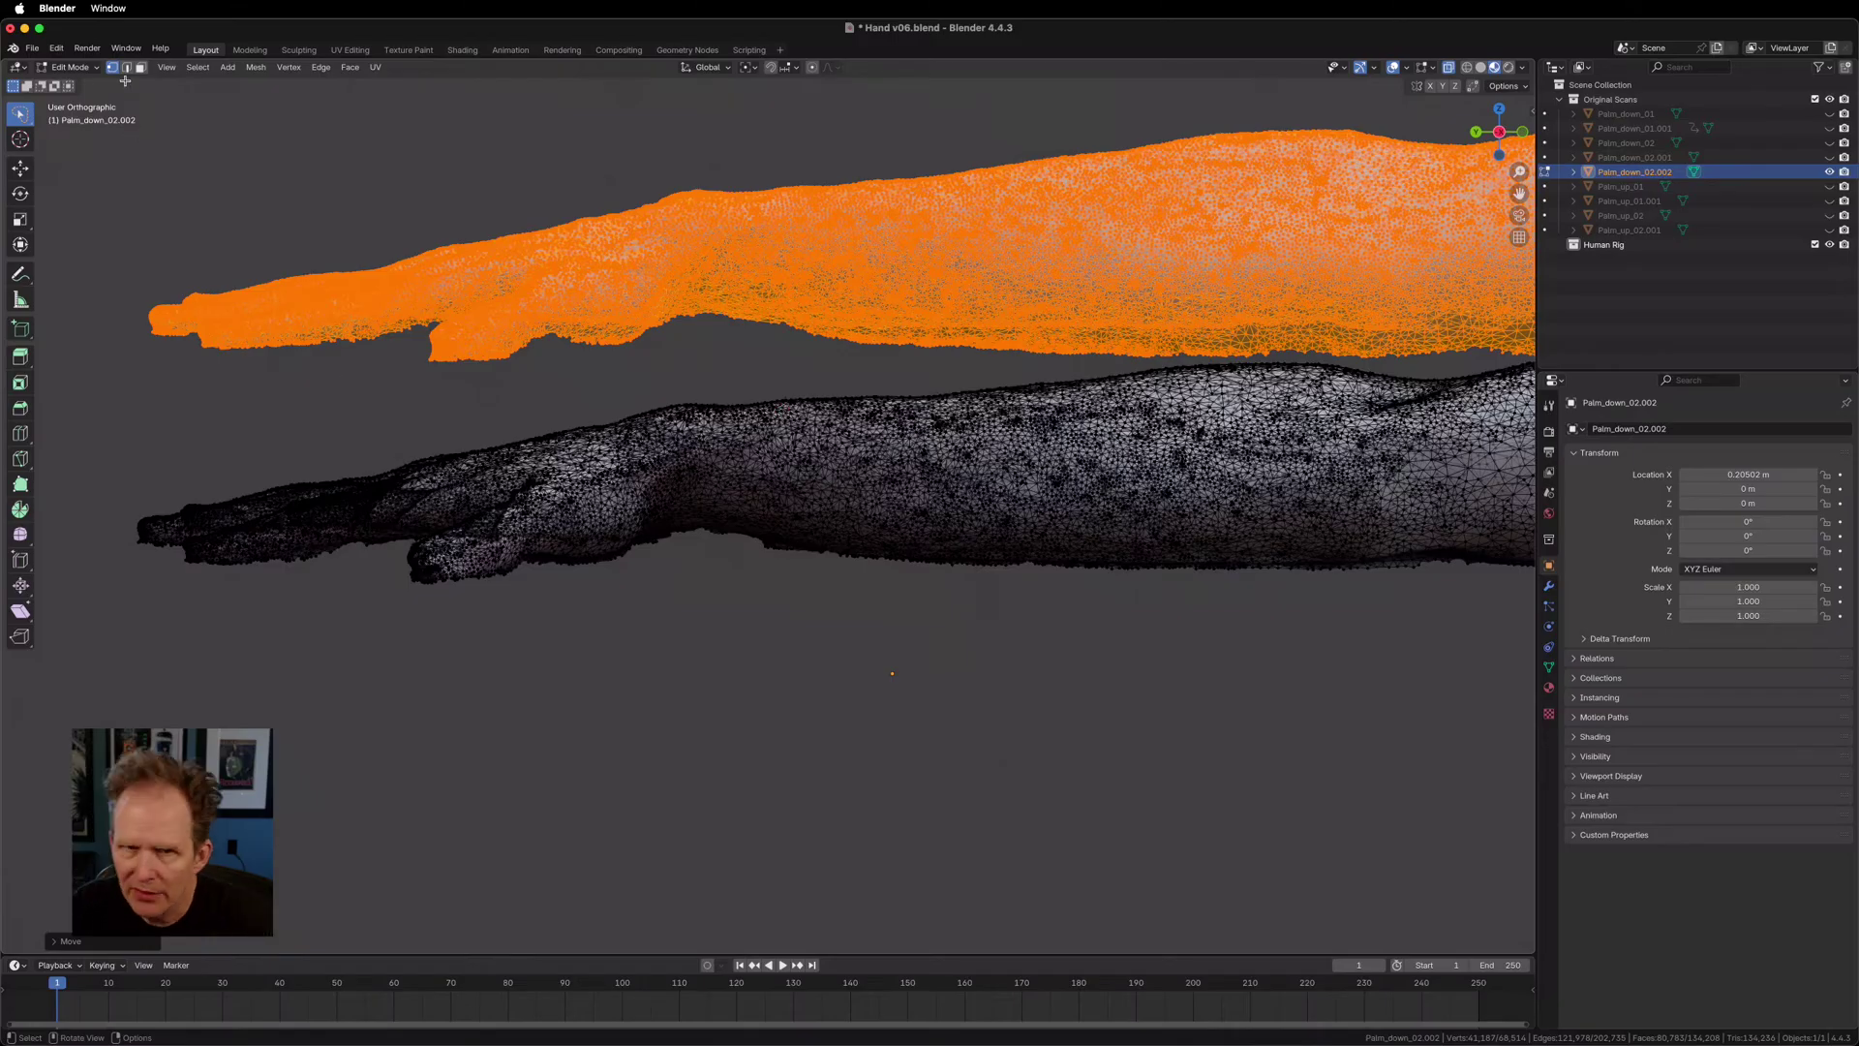
{"action": "left_click", "coordinate": [79, 69]}
{"action": "left_click", "coordinate": [74, 166]}
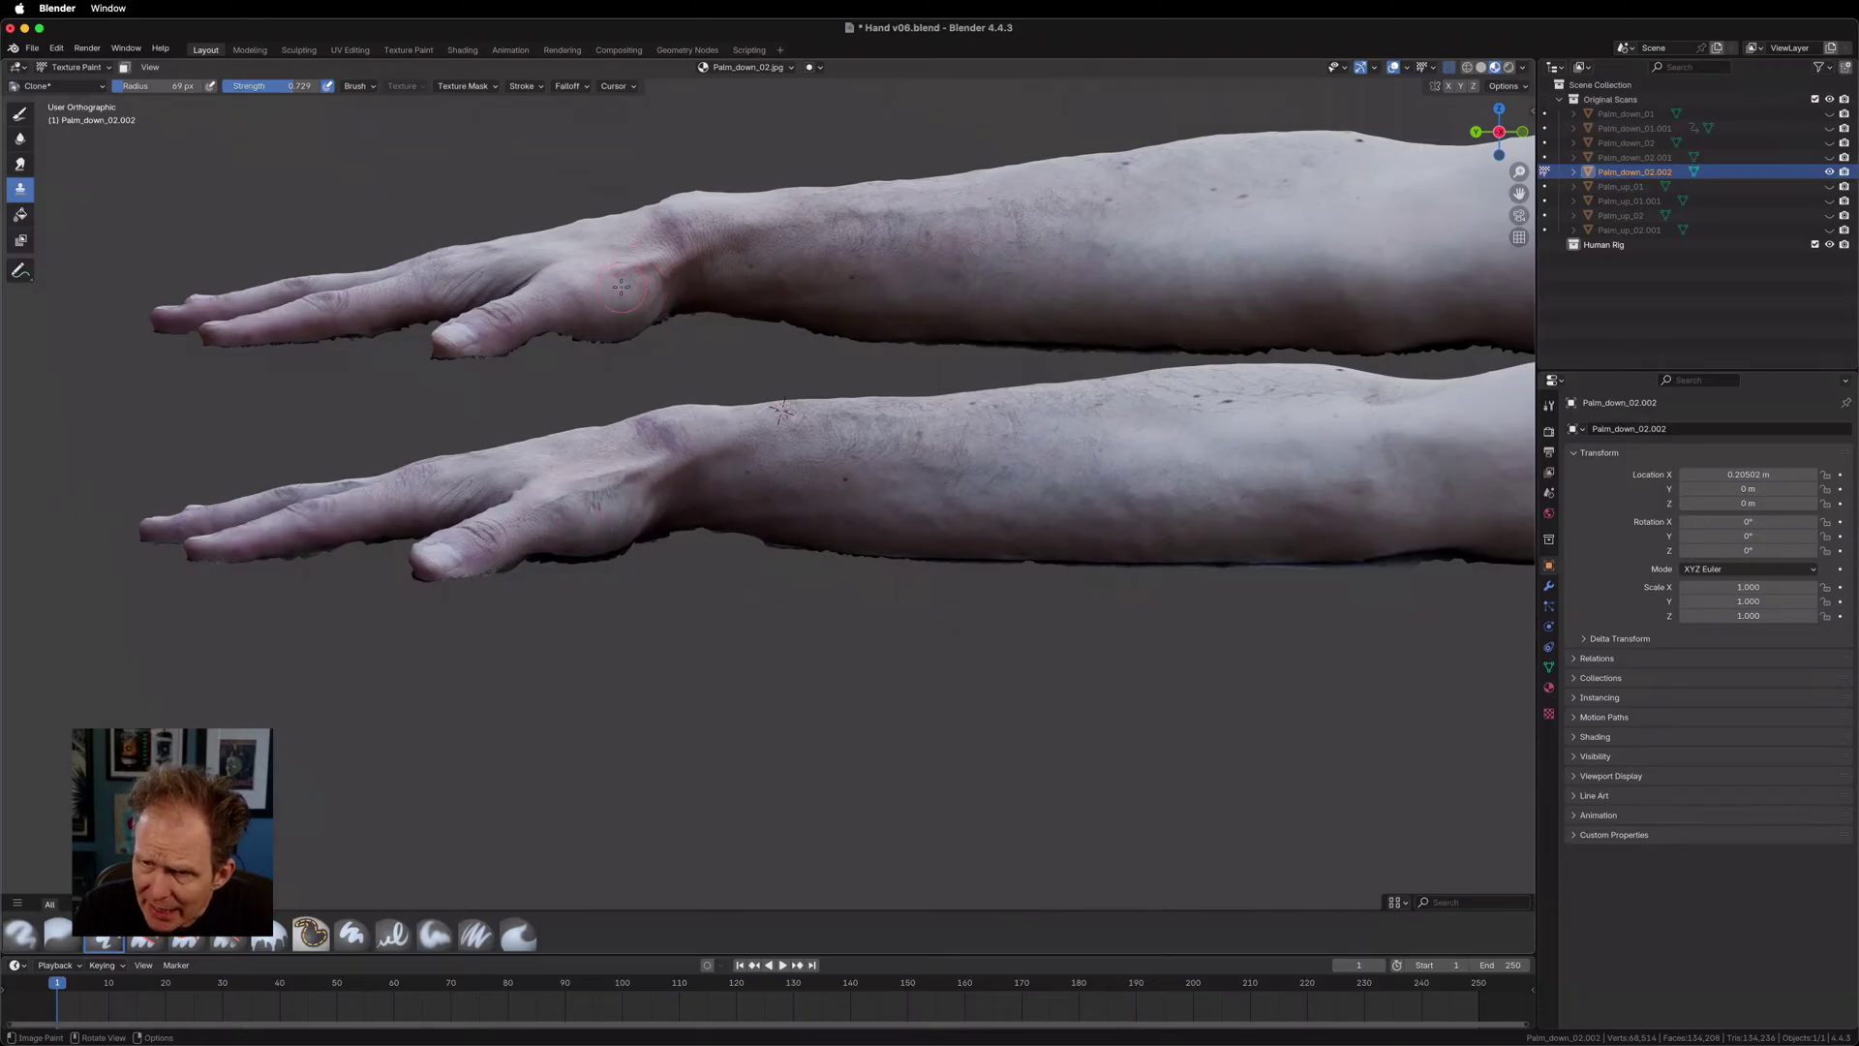
Set the clone source near the raised hand's thumb base, clone skin over the lower hand's dark marks, and undo the last stroke.
{"action": "scroll", "coordinate": [625, 283], "scroll_direction": "up", "scroll_amount": 2}
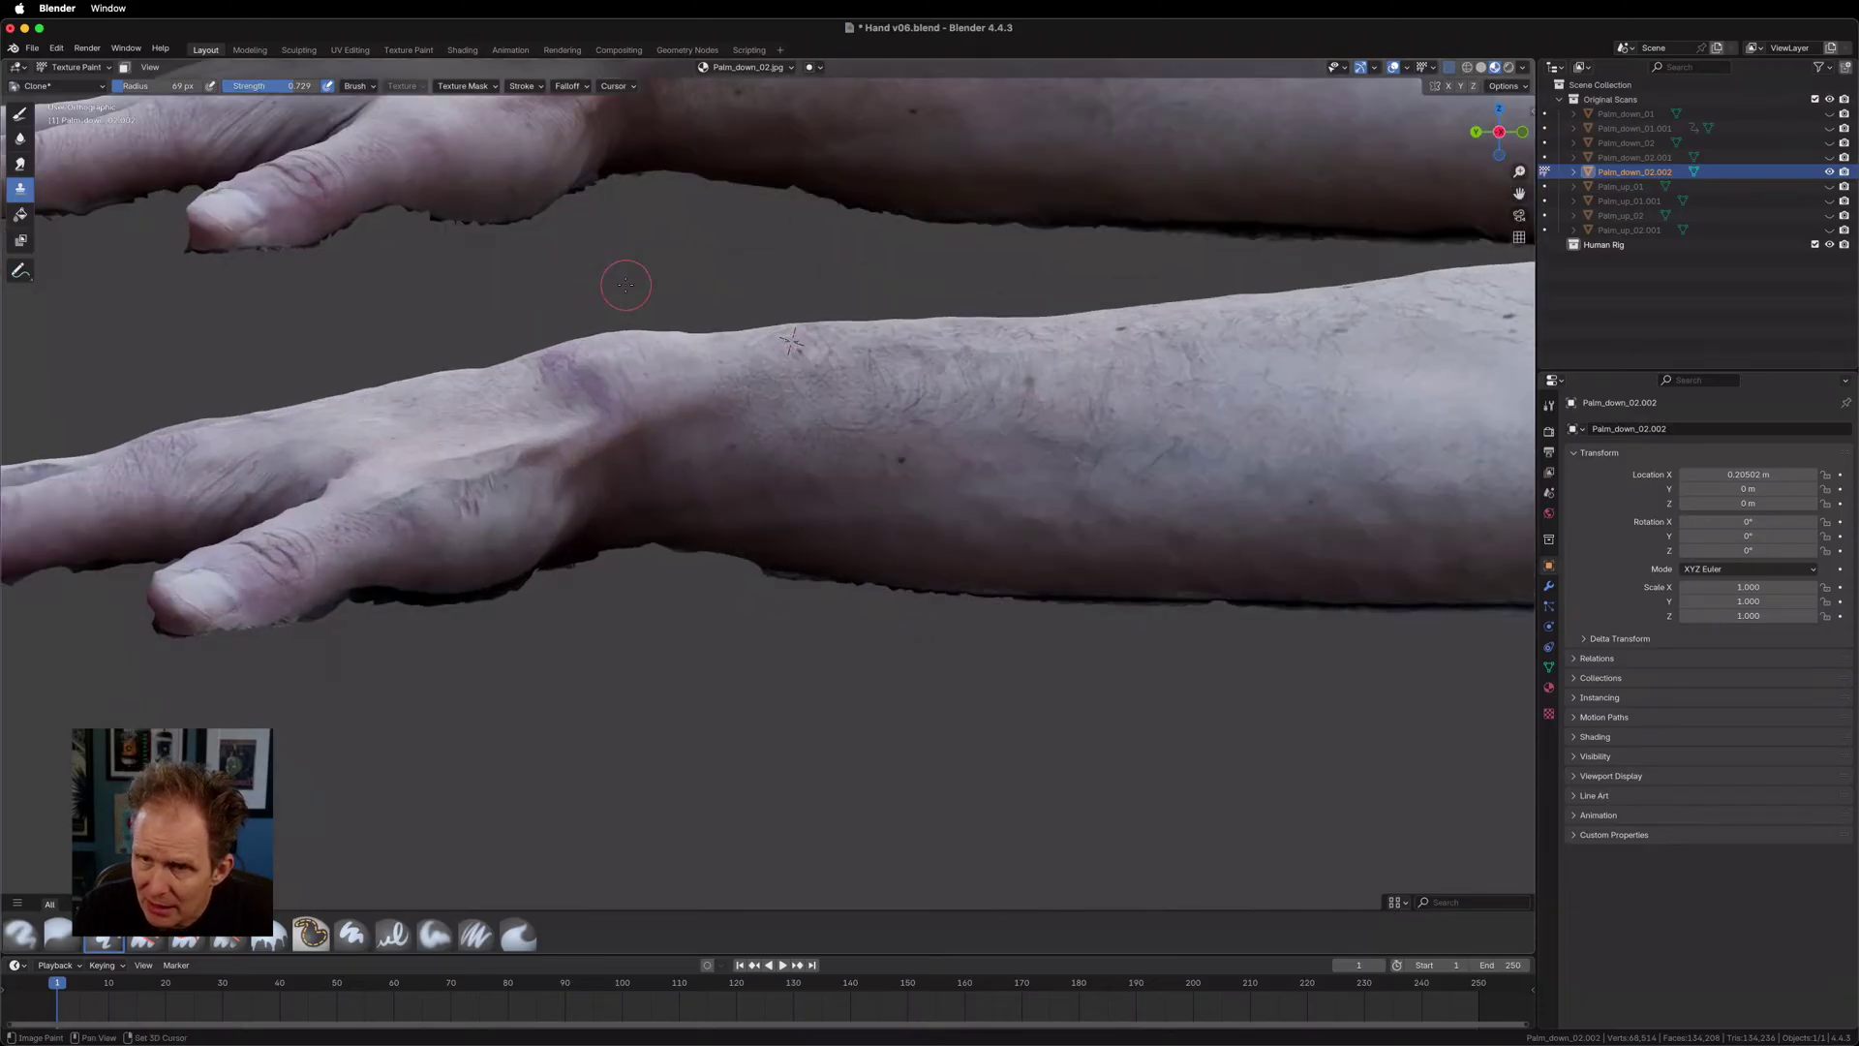
{"action": "scroll", "coordinate": [624, 284], "scroll_direction": "up", "scroll_amount": 5, "text": "shift"}
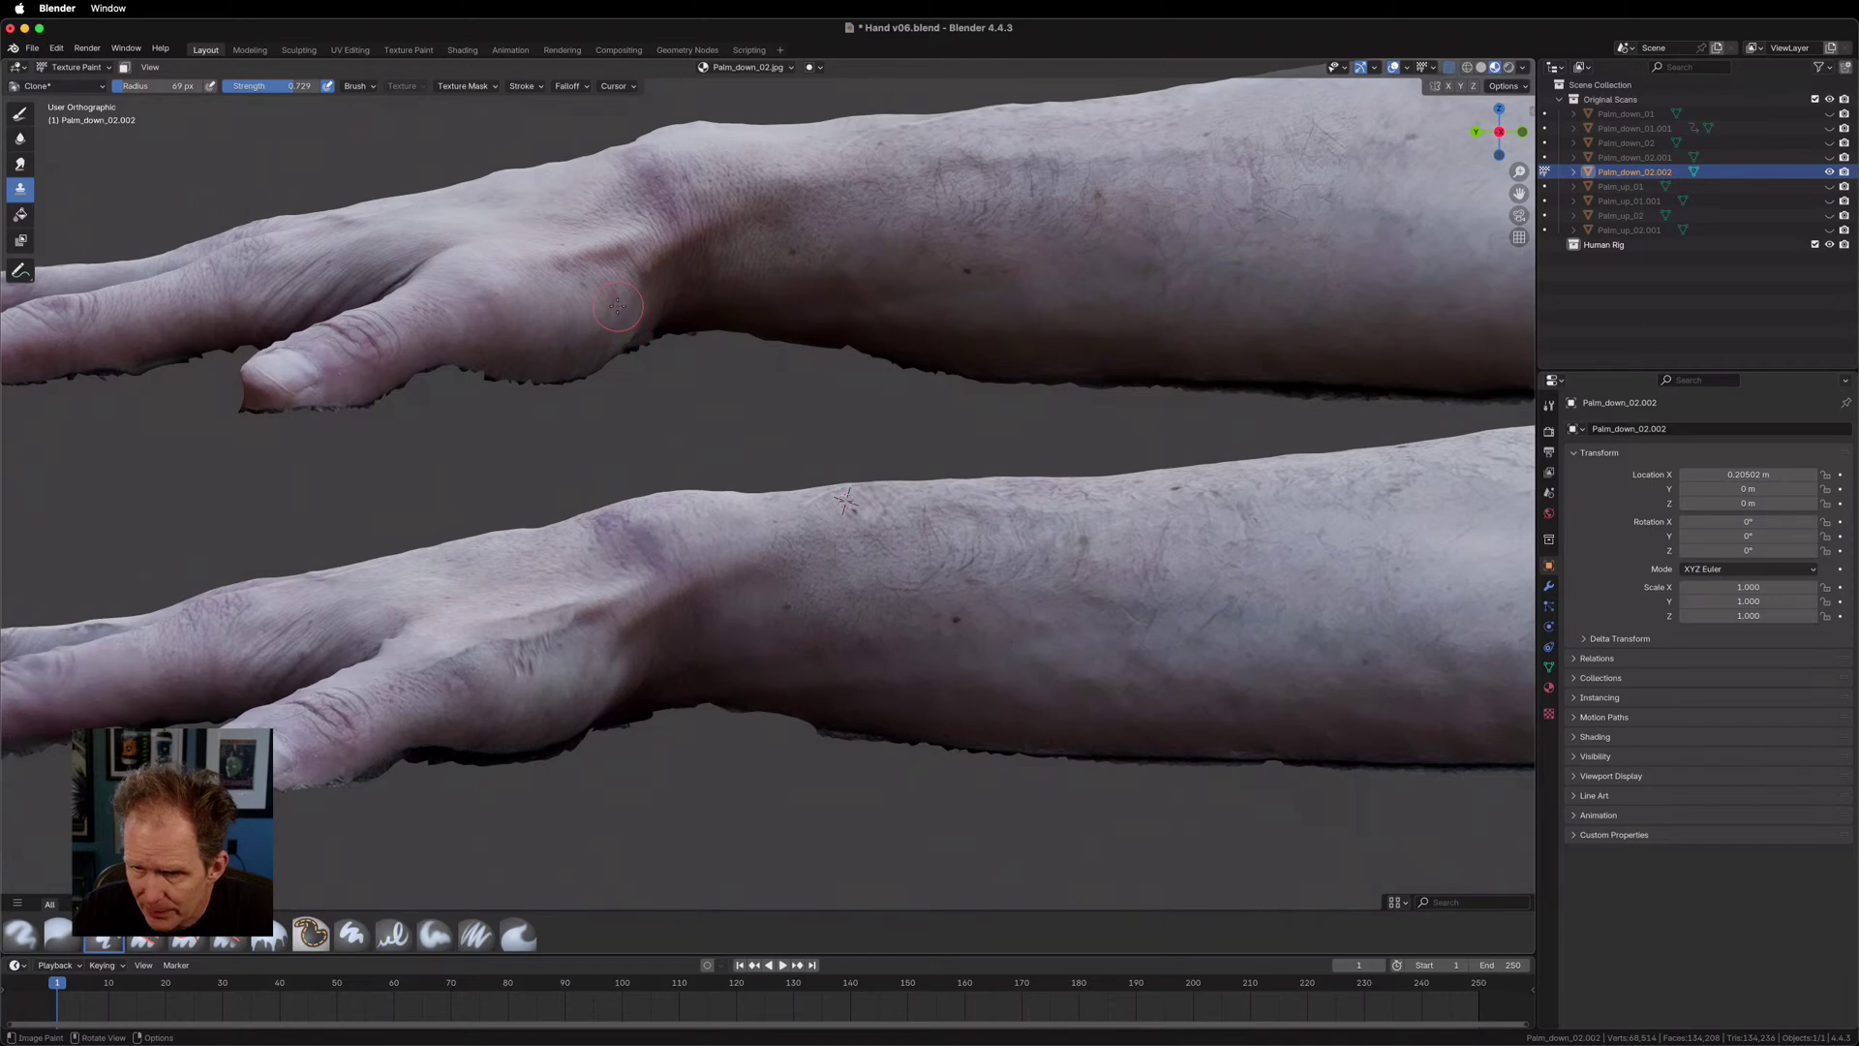
{"action": "left_click", "coordinate": [565, 243], "text": "ctrl"}
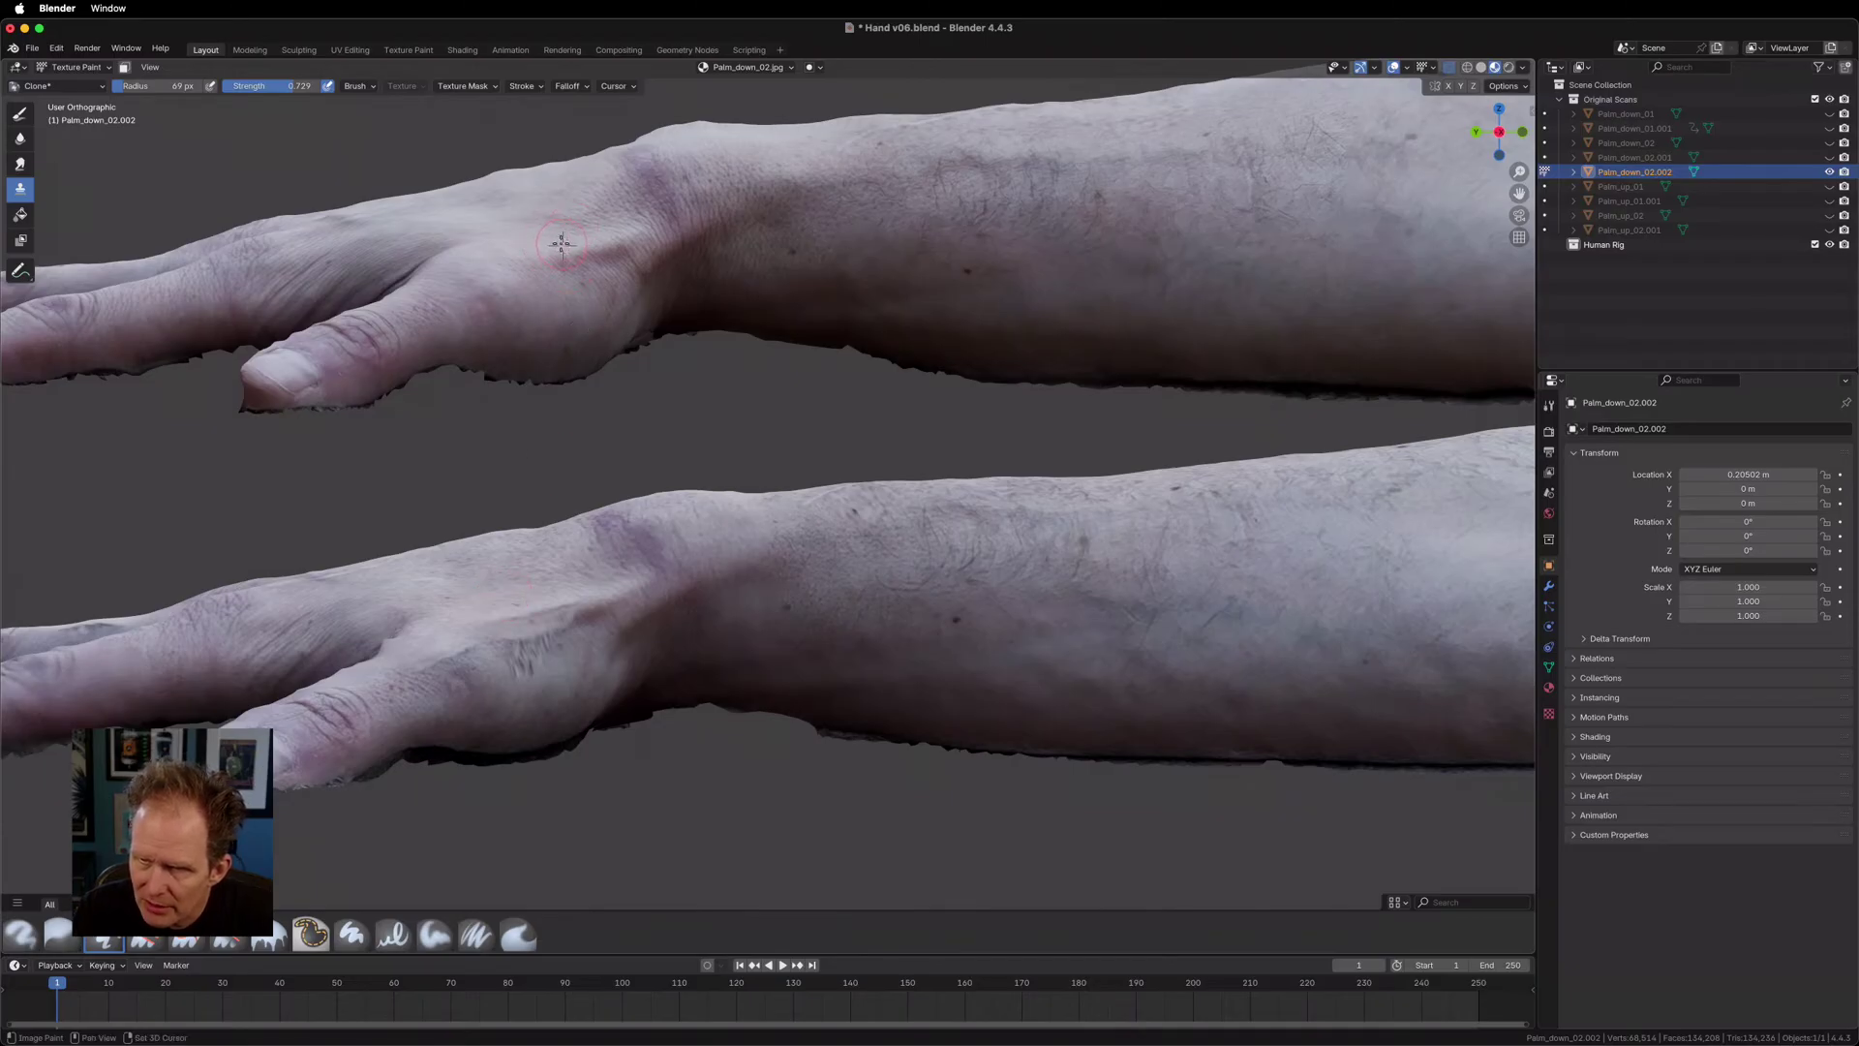
{"action": "mouse_move", "coordinate": [513, 601]}
{"action": "left_mouse_down"}
{"action": "mouse_move", "coordinate": [524, 661]}
{"action": "mouse_move", "coordinate": [560, 651]}
{"action": "mouse_move", "coordinate": [489, 699]}
{"action": "mouse_move", "coordinate": [566, 662]}
{"action": "mouse_move", "coordinate": [469, 688]}
{"action": "mouse_move", "coordinate": [469, 657]}
{"action": "mouse_move", "coordinate": [389, 685]}
{"action": "mouse_move", "coordinate": [465, 693]}
{"action": "mouse_move", "coordinate": [401, 713]}
{"action": "mouse_move", "coordinate": [406, 697]}
{"action": "mouse_move", "coordinate": [449, 709]}
{"action": "left_mouse_up"}
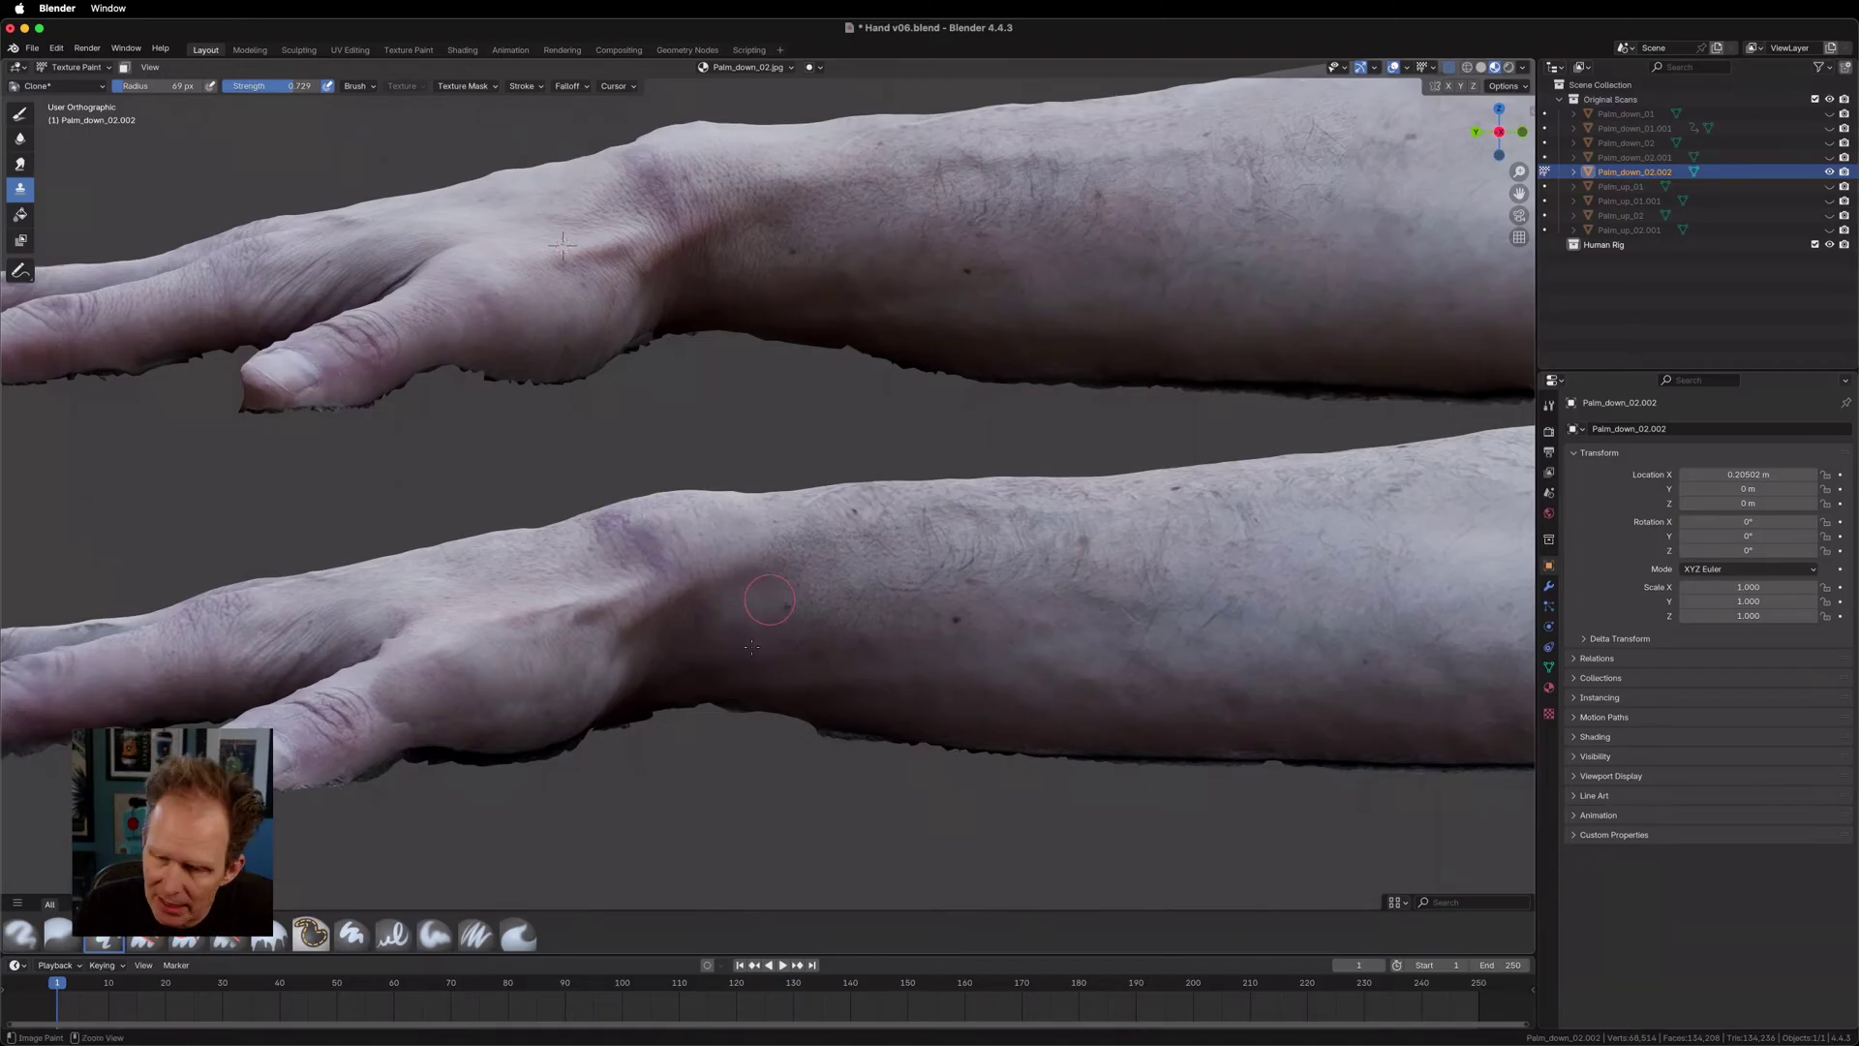
{"action": "key", "text": "super+z"}
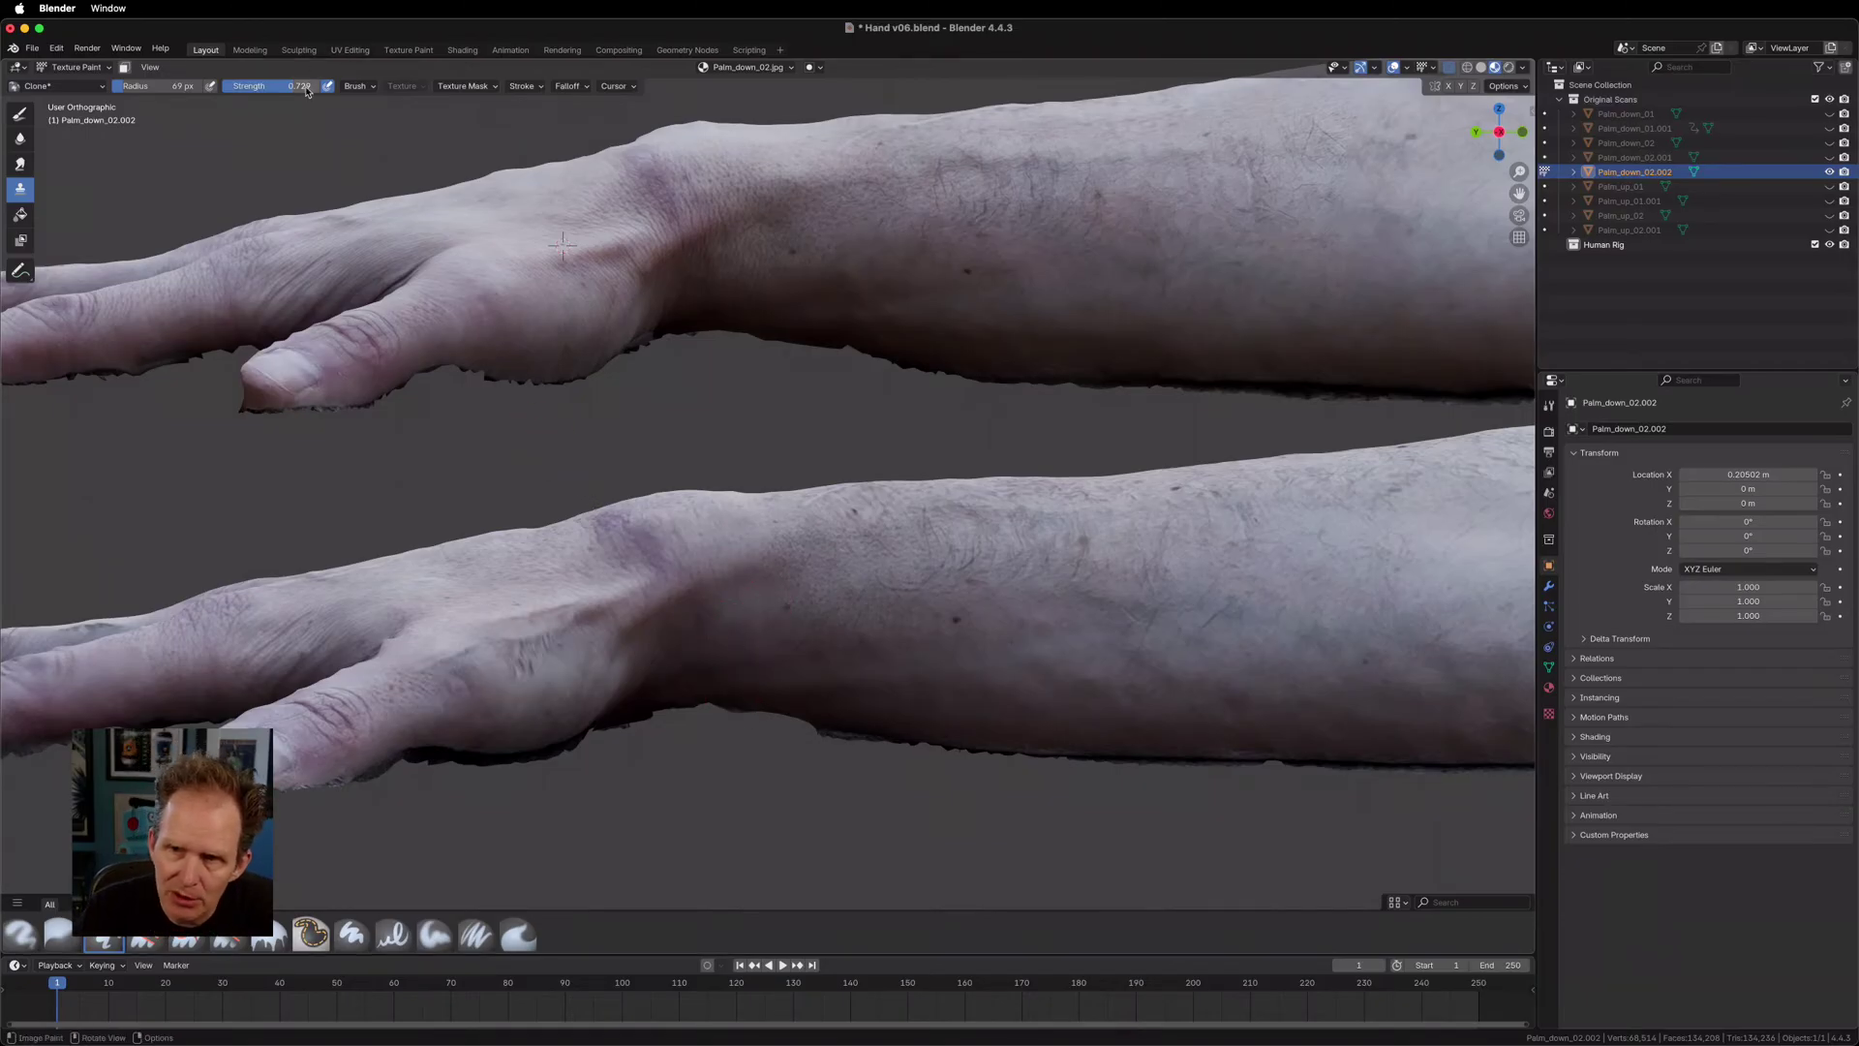
Lower the Clone brush strength to 0.436 and place the clone source on the raised hand's thumb.
{"action": "left_click_drag", "start_coordinate": [305, 87], "coordinate": [278, 88]}
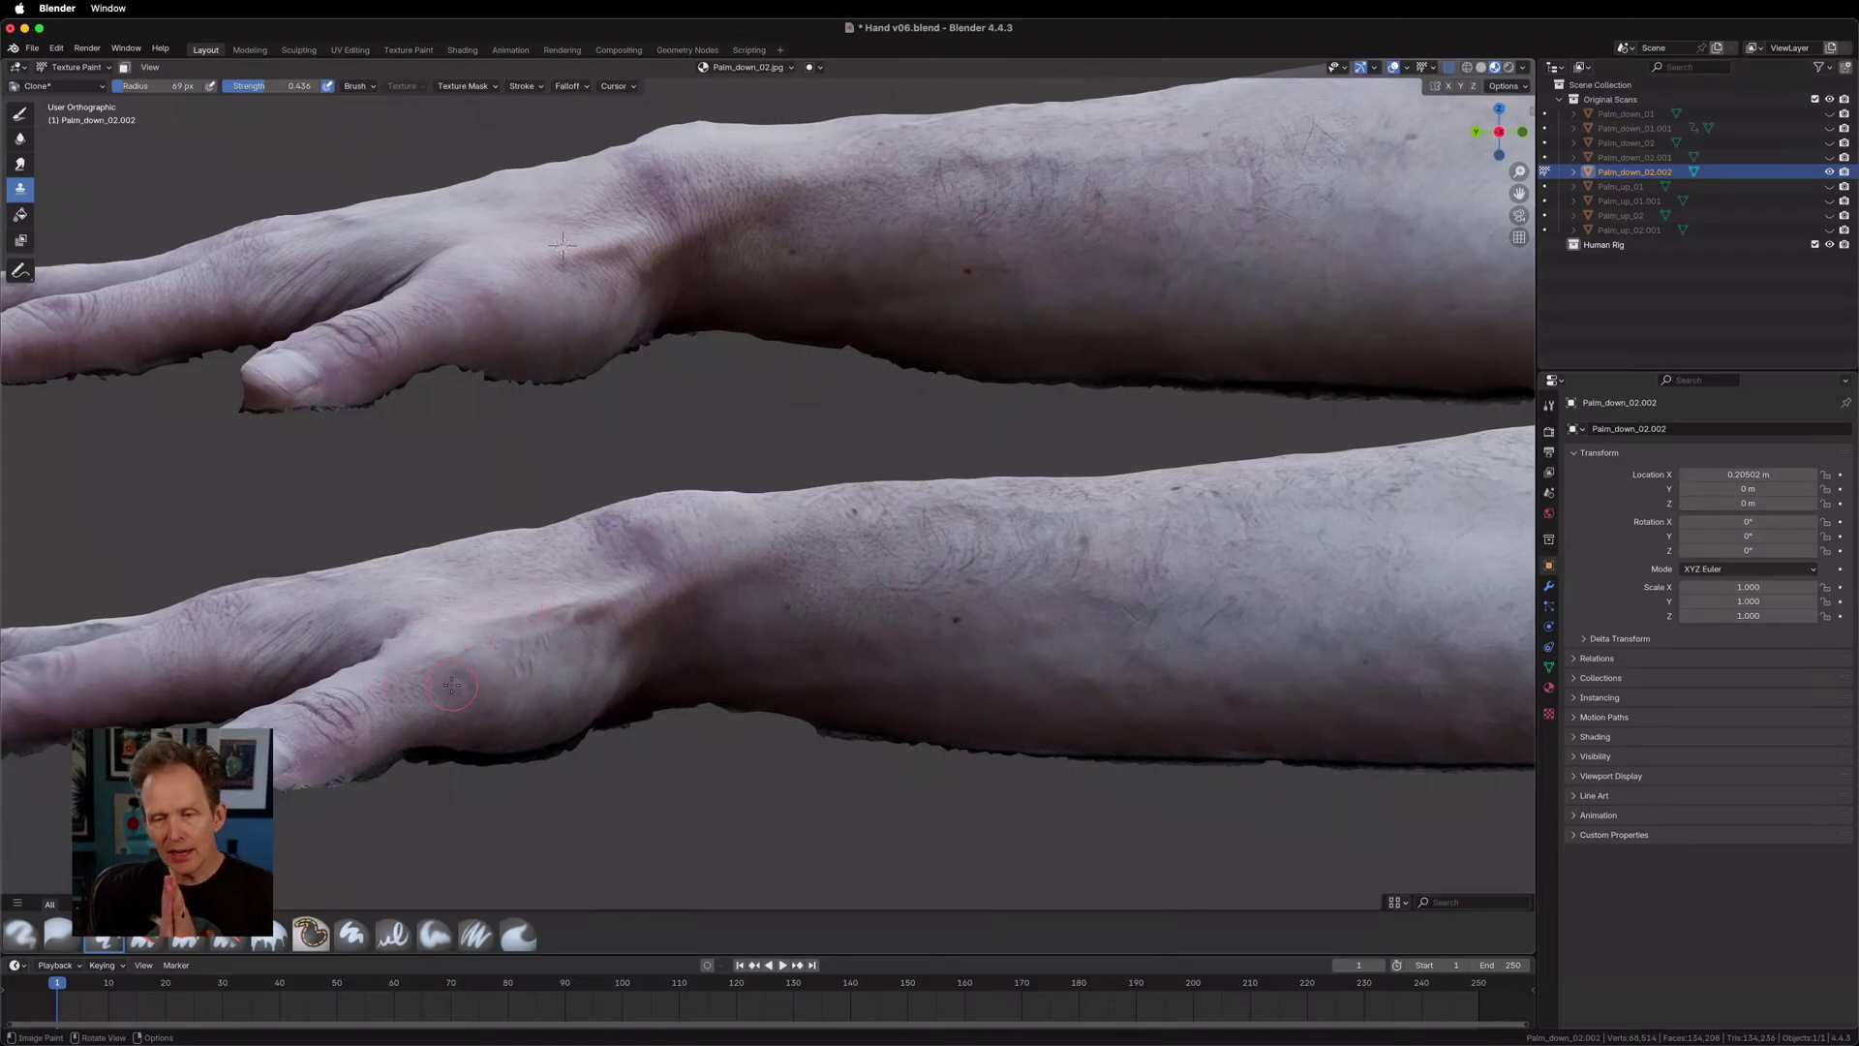
{"action": "right_click", "coordinate": [415, 308], "text": "shift"}
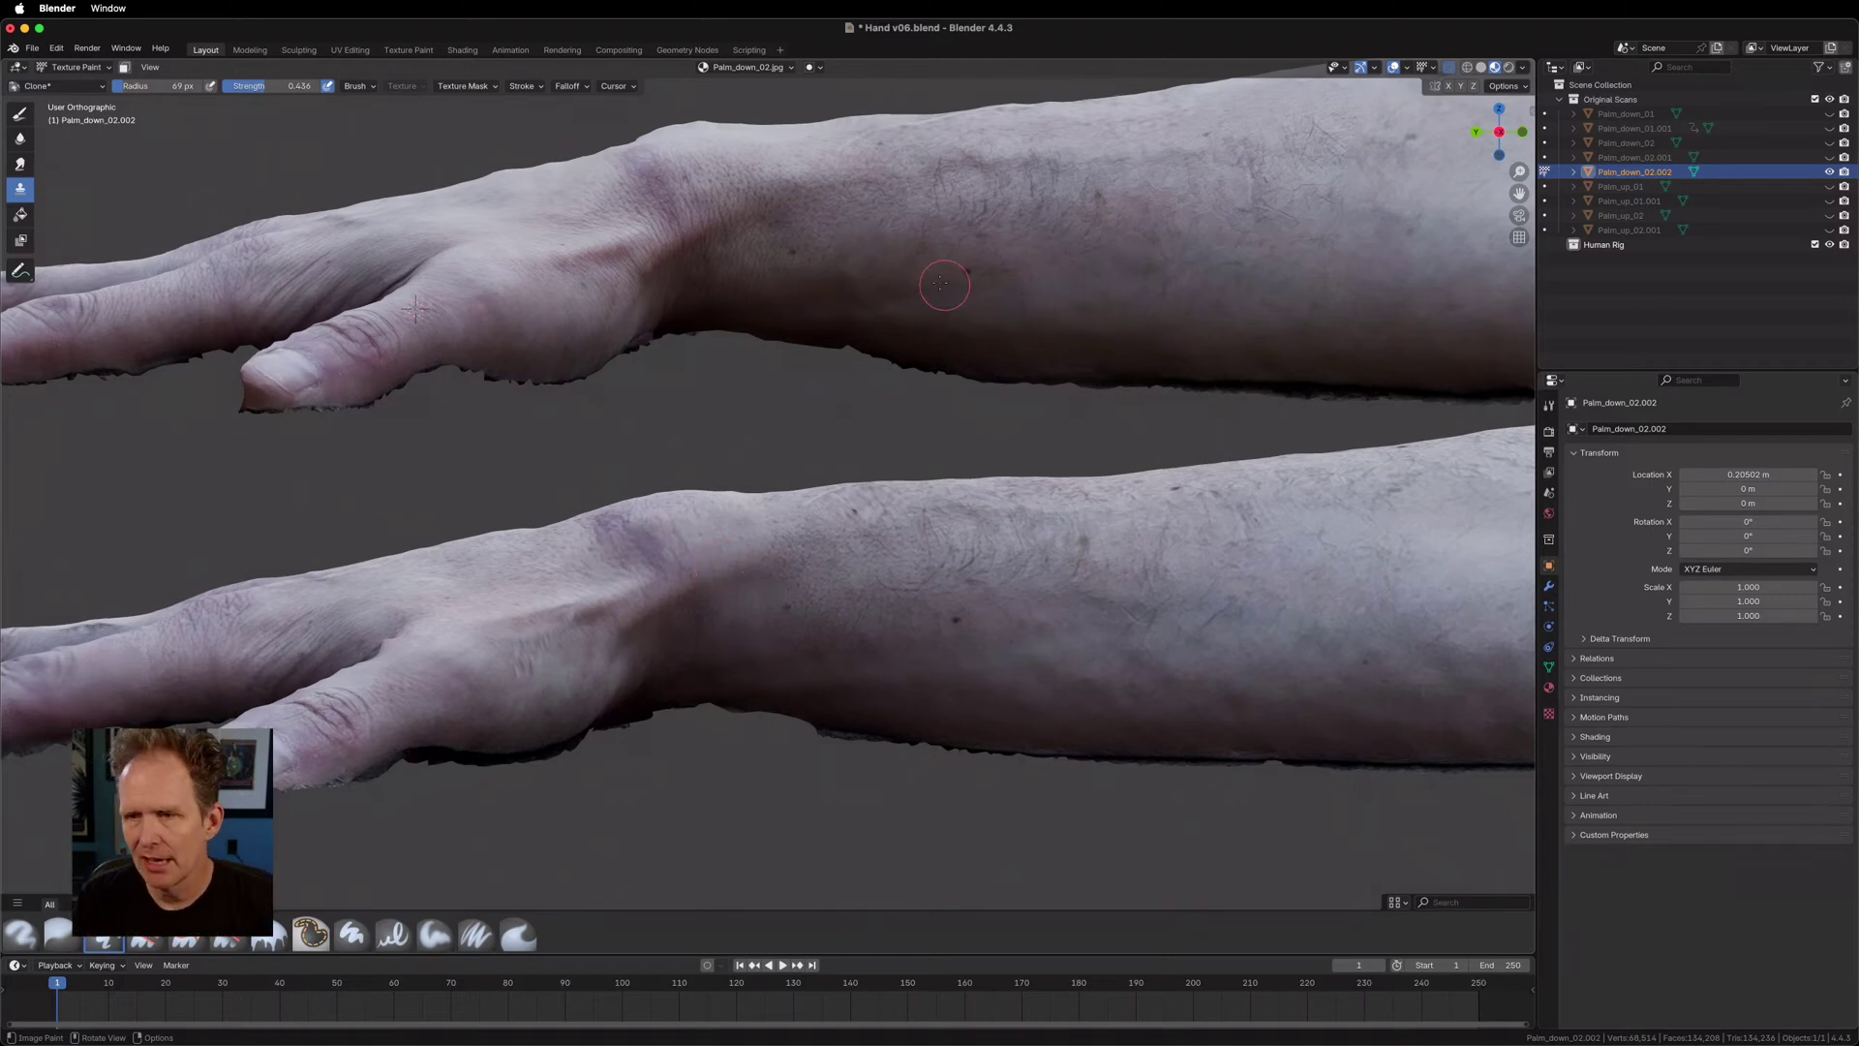
Delete all linked geometry of the raised duplicate arm in Edit Mode and return to Texture Paint mode on the remaining arm.
{"action": "middle_click_drag", "start_coordinate": [910, 296], "coordinate": [820, 444]}
{"action": "scroll", "coordinate": [825, 438], "scroll_direction": "down", "scroll_amount": 3}
{"action": "scroll", "coordinate": [827, 435], "scroll_direction": "down", "scroll_amount": 3}
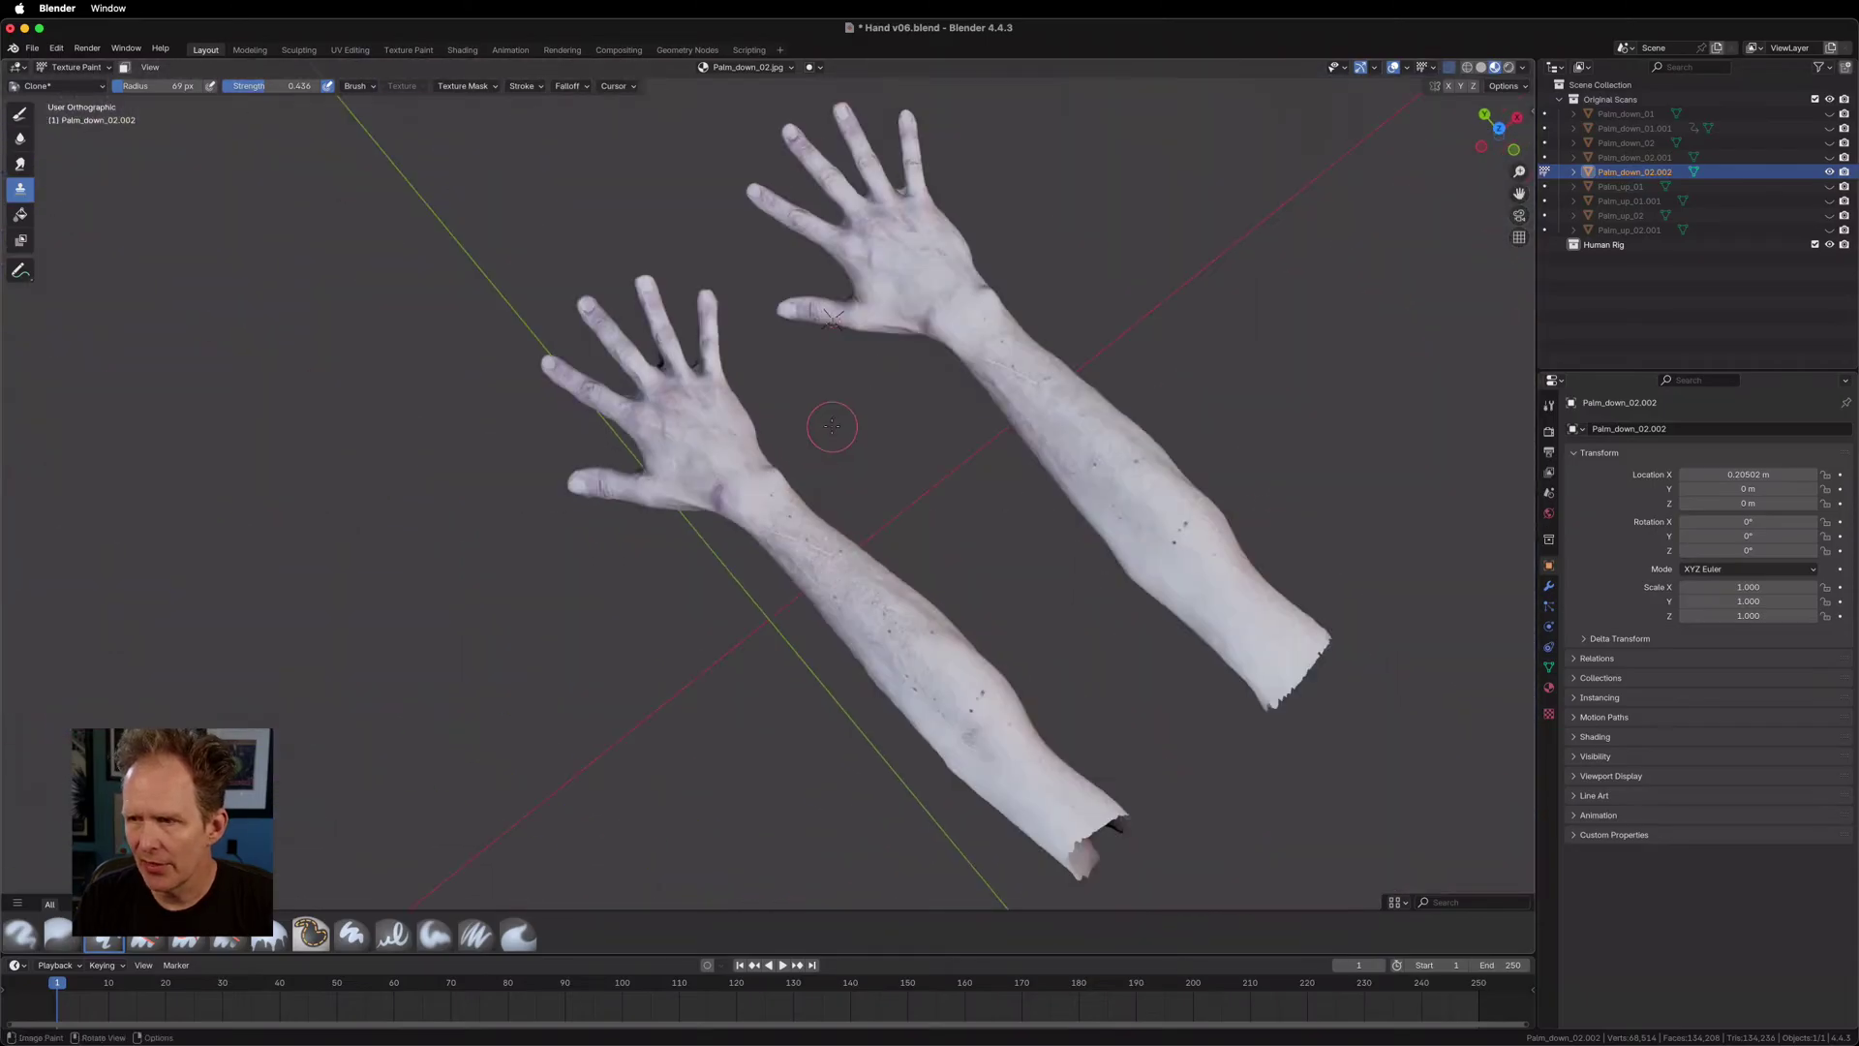
{"action": "scroll", "coordinate": [920, 387], "scroll_direction": "up", "scroll_amount": 3}
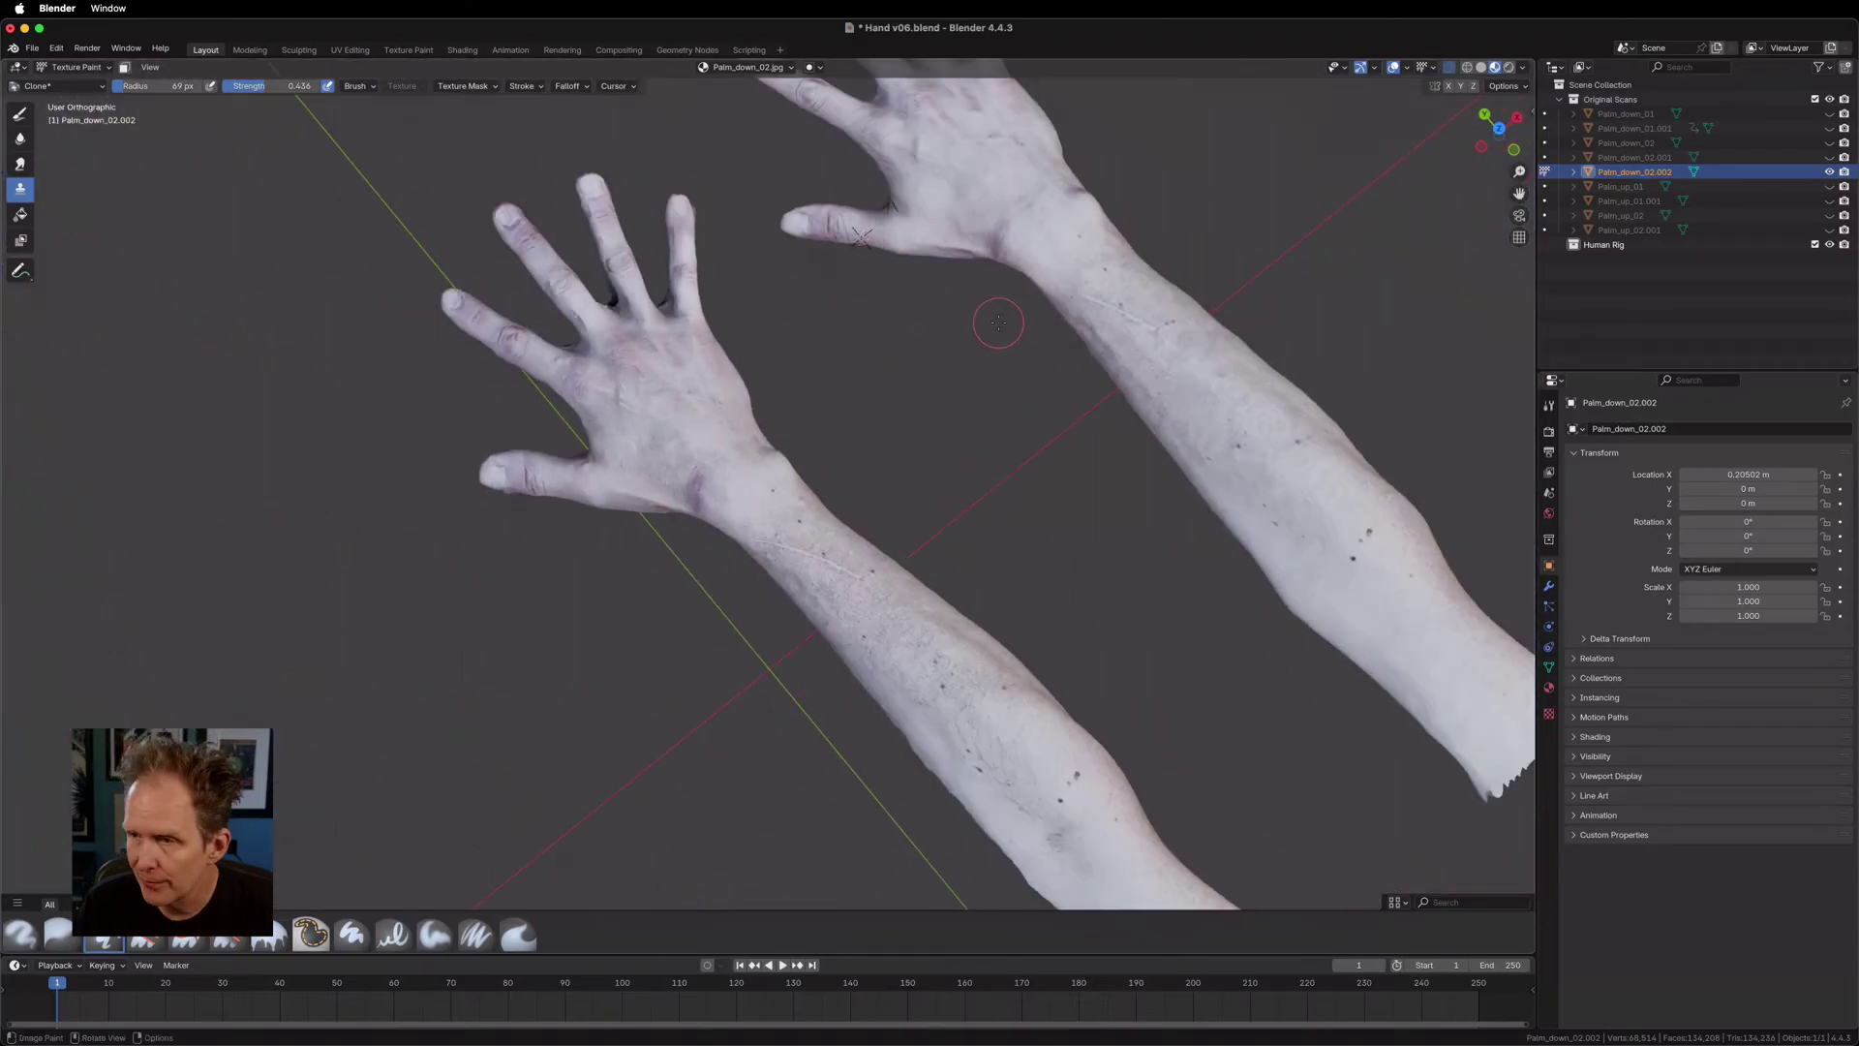
{"action": "key", "text": "Tab"}
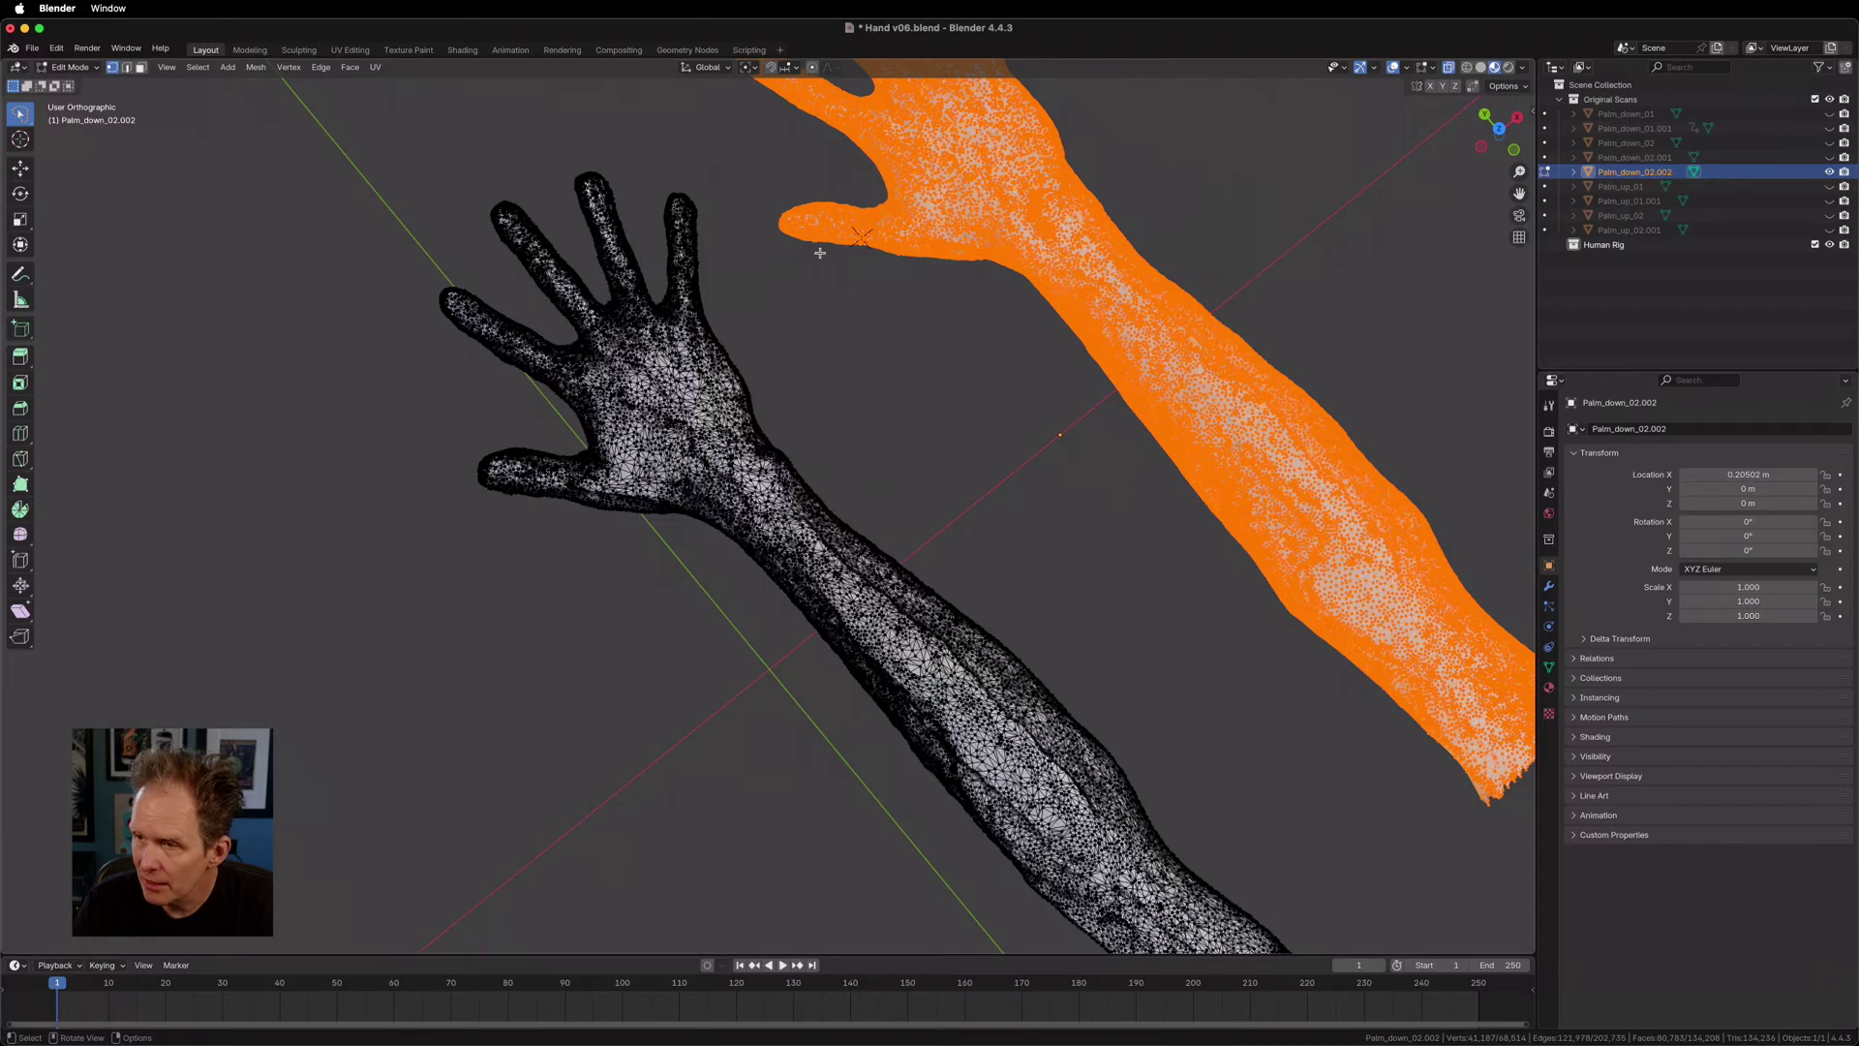
{"action": "left_click", "coordinate": [1278, 301]}
{"action": "mouse_move", "coordinate": [1288, 191]}
{"action": "left_mouse_down"}
{"action": "mouse_move", "coordinate": [1221, 204]}
{"action": "mouse_move", "coordinate": [1211, 333]}
{"action": "left_mouse_up"}
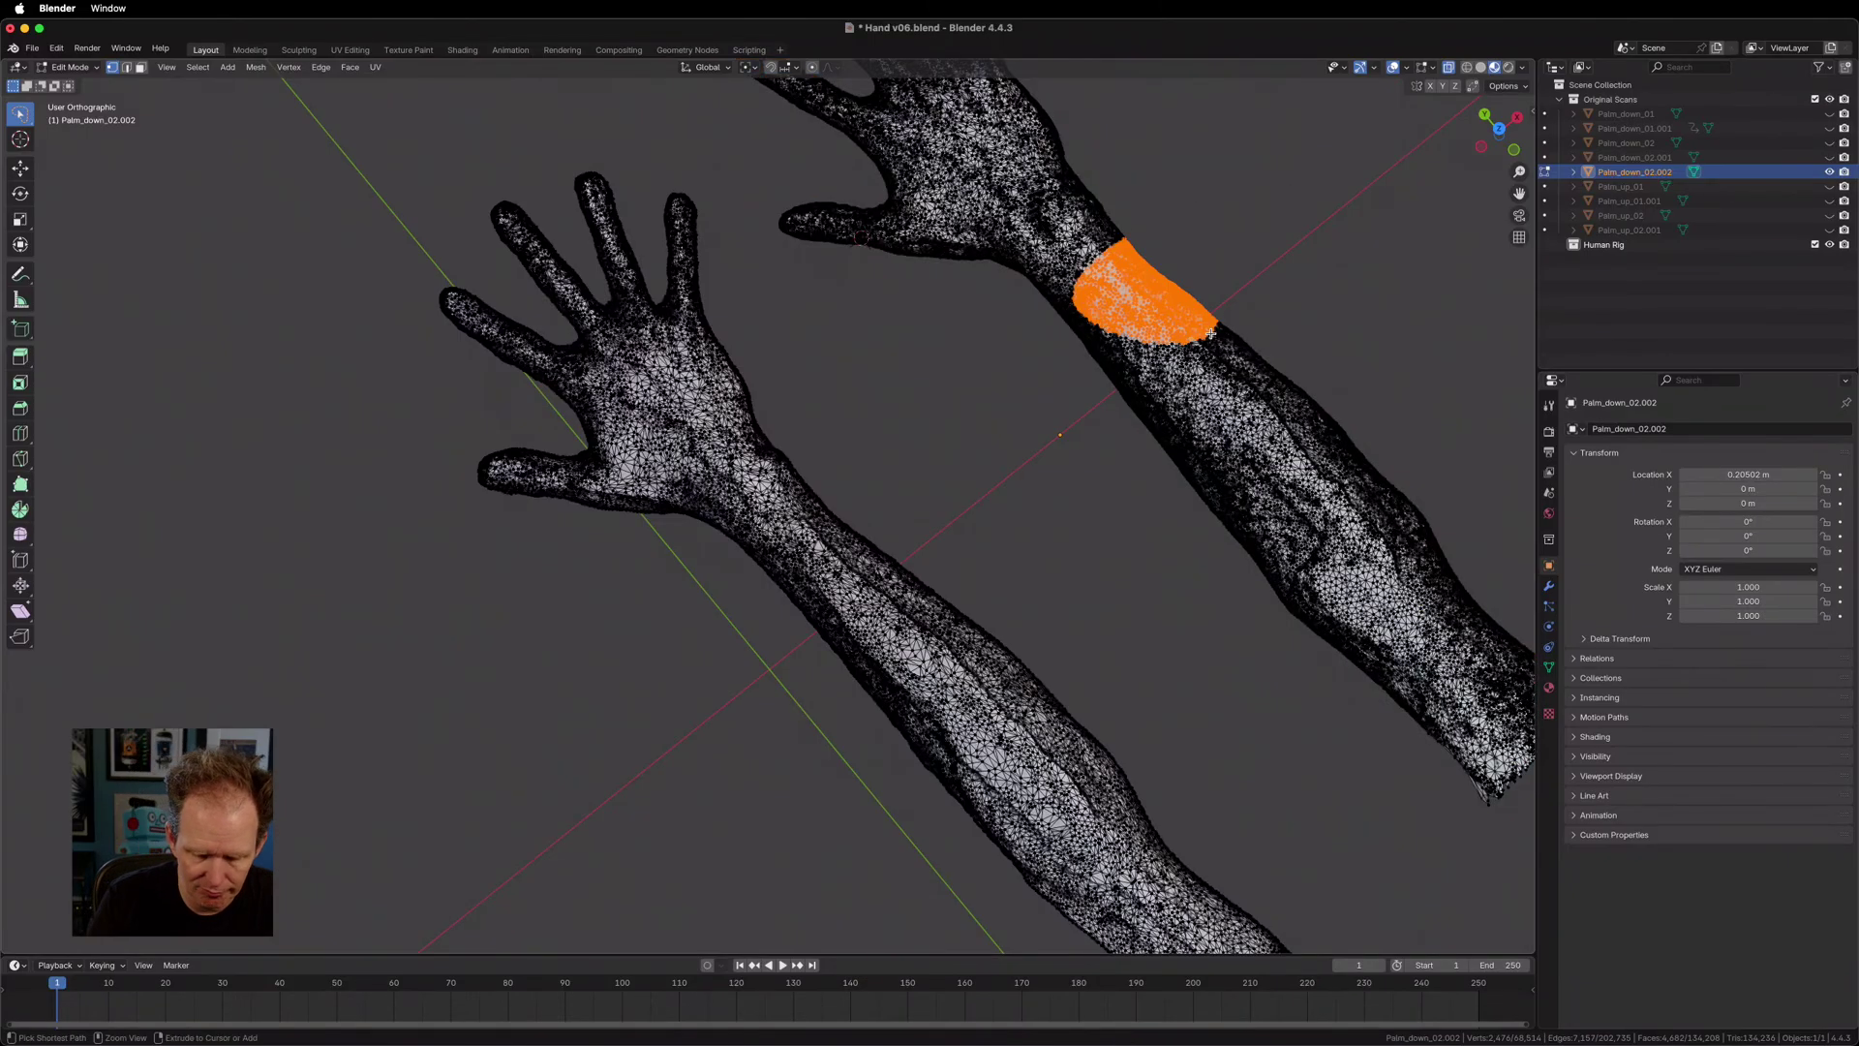
{"action": "key", "text": "ctrl+l"}
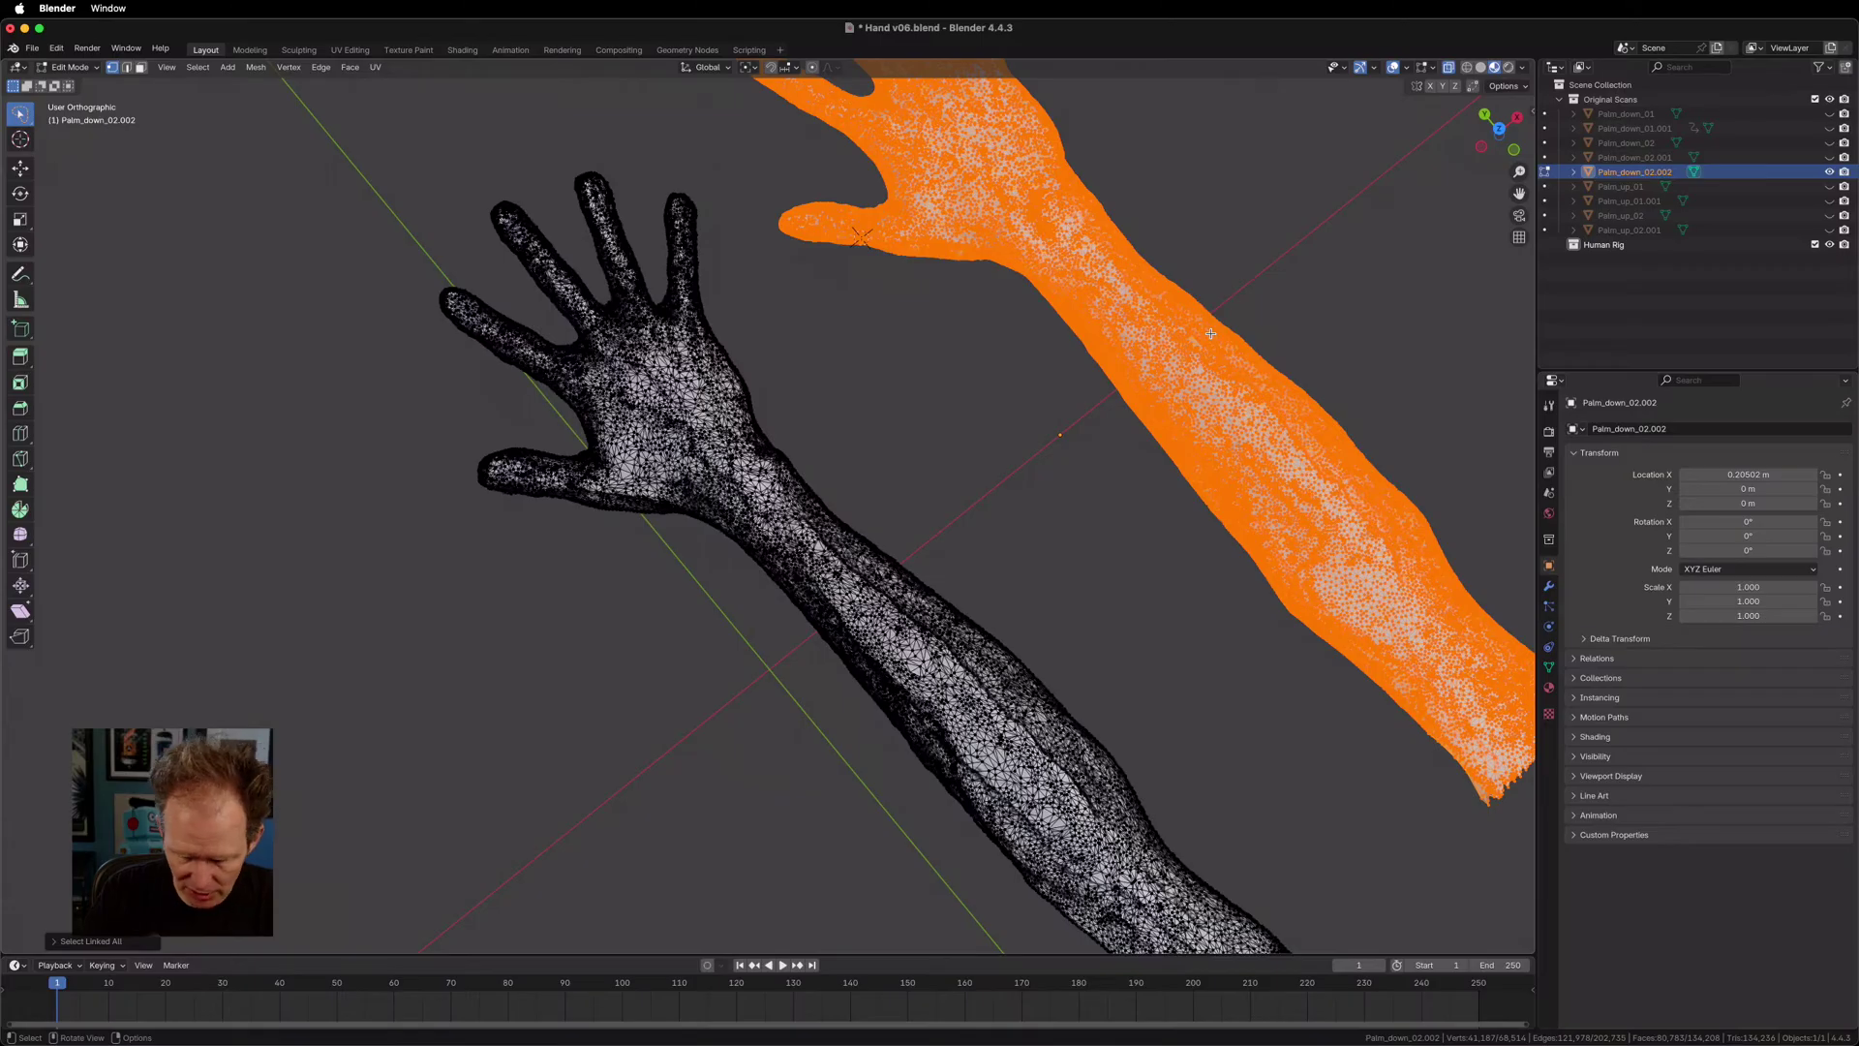
{"action": "key", "text": "x"}
{"action": "left_click", "coordinate": [1213, 336]}
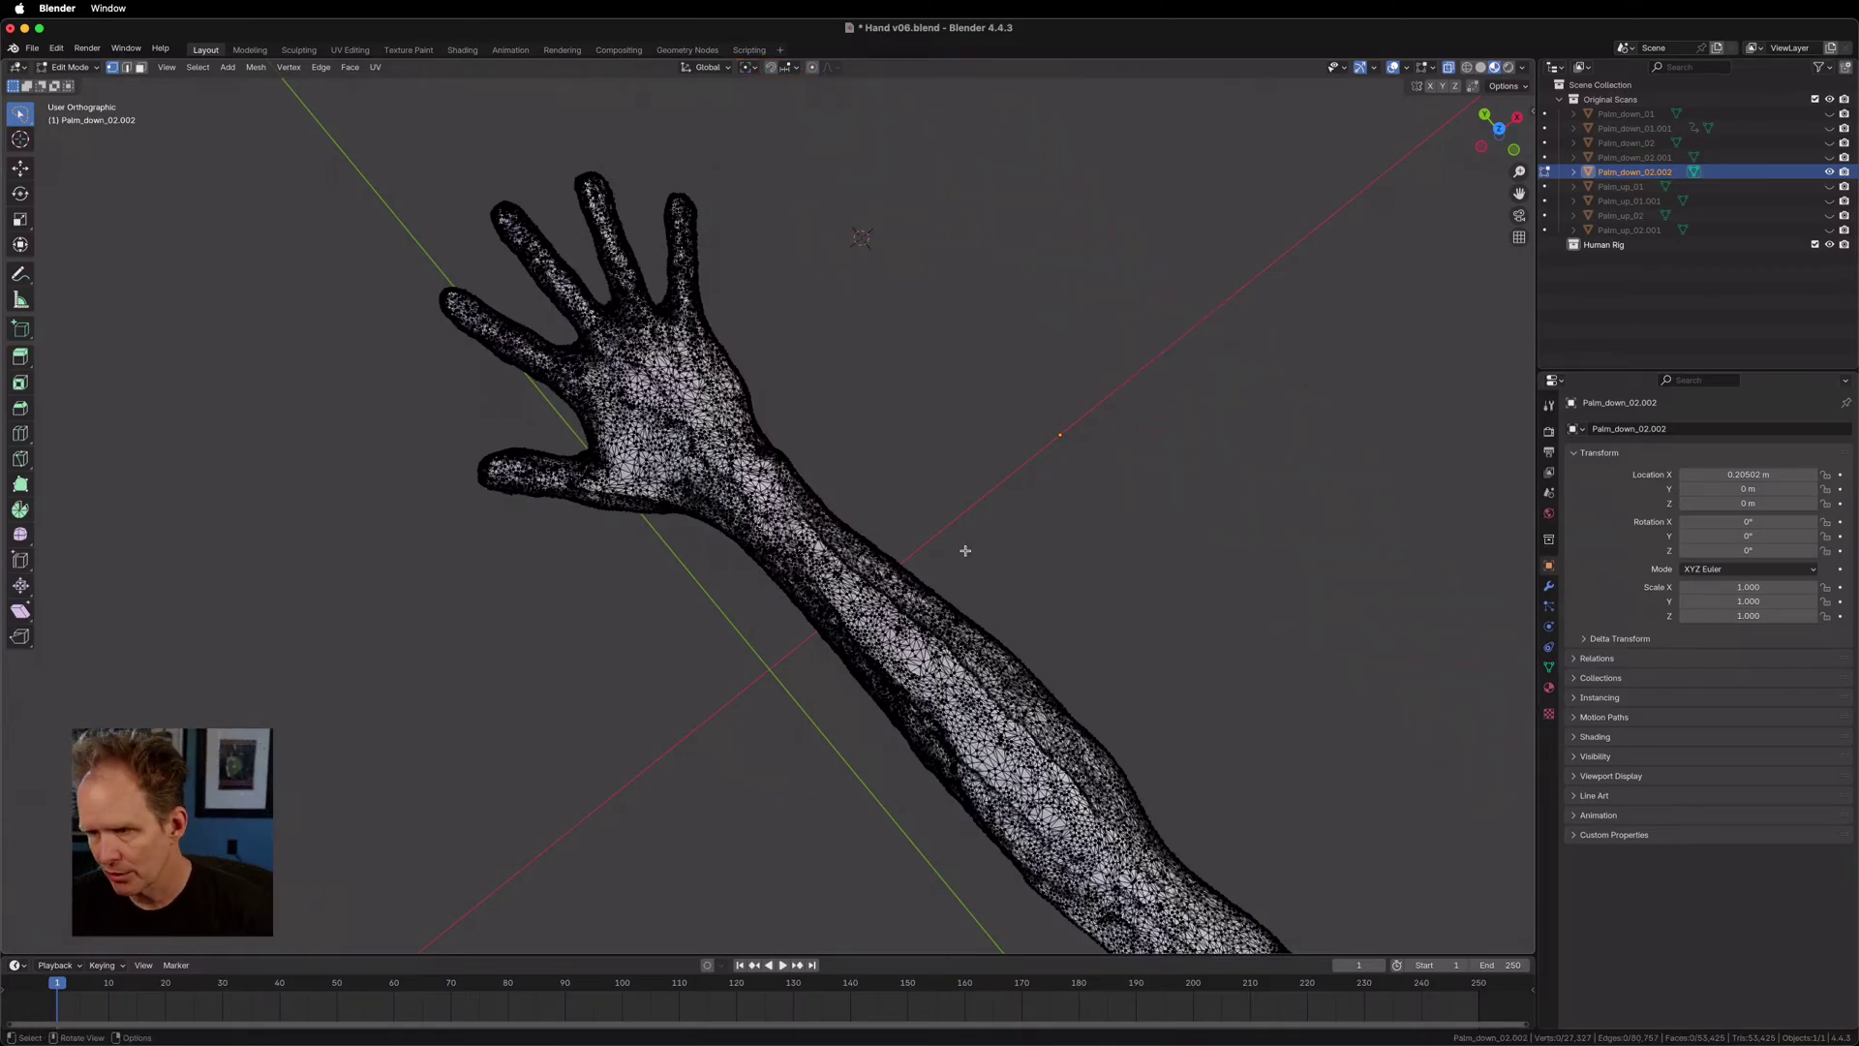
{"action": "key", "text": "Tab"}
{"action": "middle_click_drag", "start_coordinate": [853, 555], "coordinate": [1041, 462]}
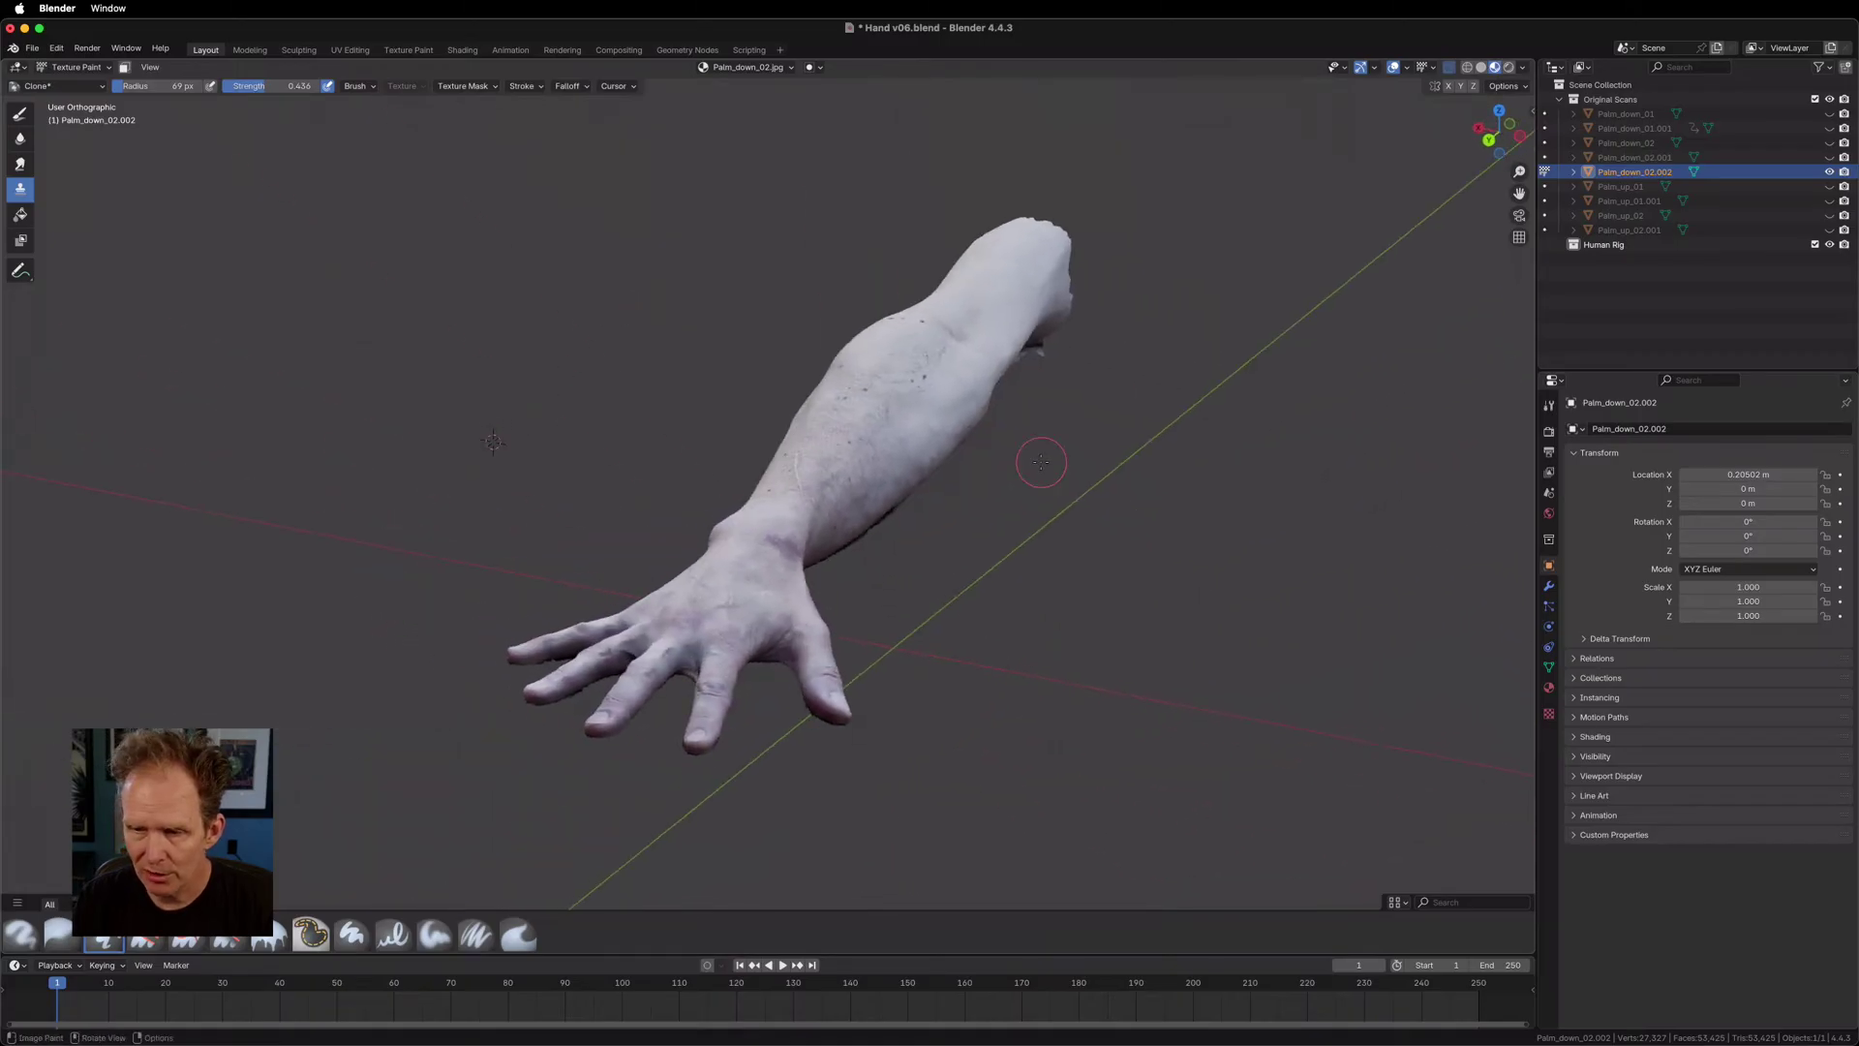